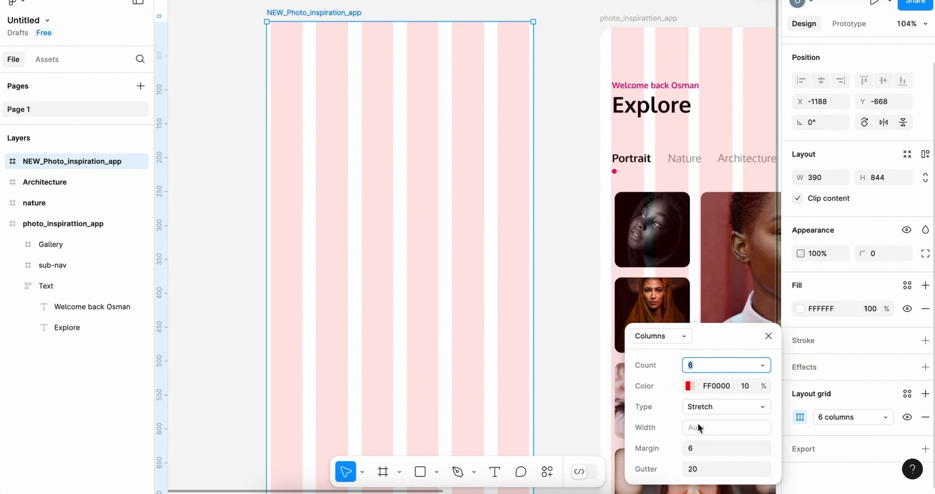
Set the six-column layout grid of the NEW_Photo_inspiration_app frame to a margin of 16 and a gutter of 16.
{"action": "left_click", "coordinate": [694, 450]}
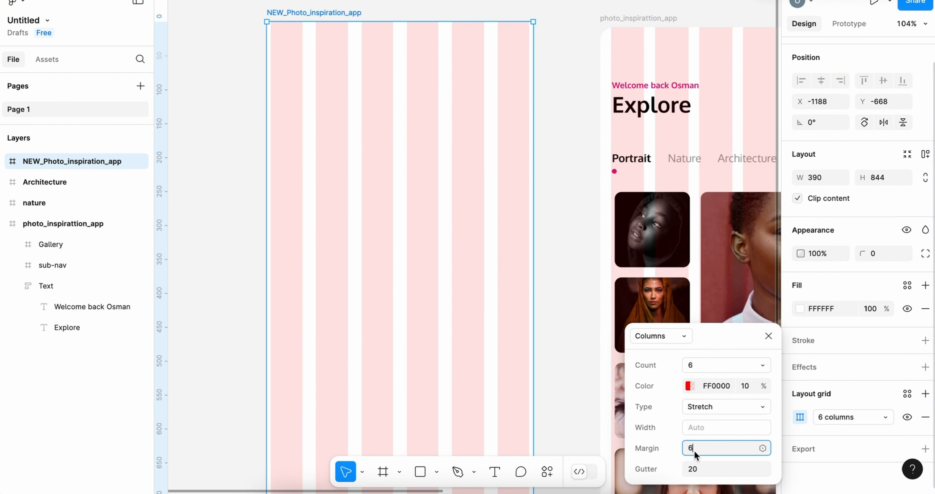
{"action": "type", "text": "16"}
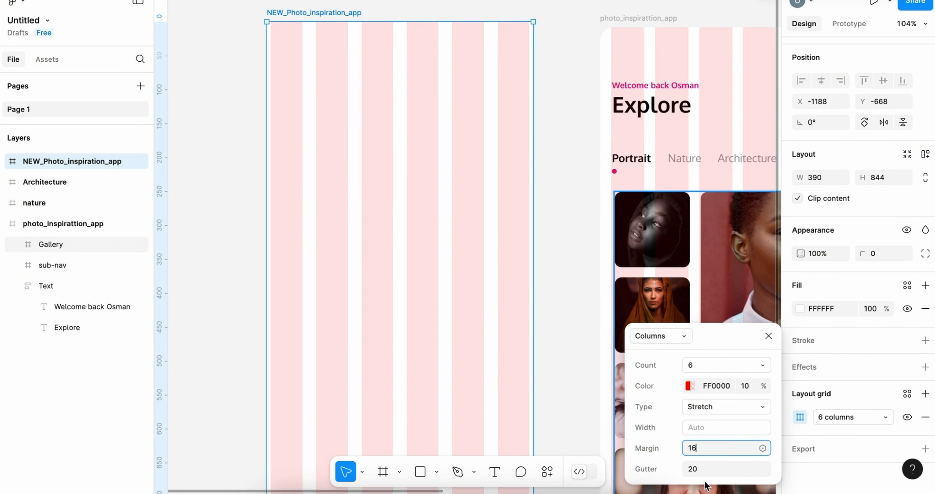
{"action": "left_click", "coordinate": [702, 464]}
{"action": "type", "text": "16"}
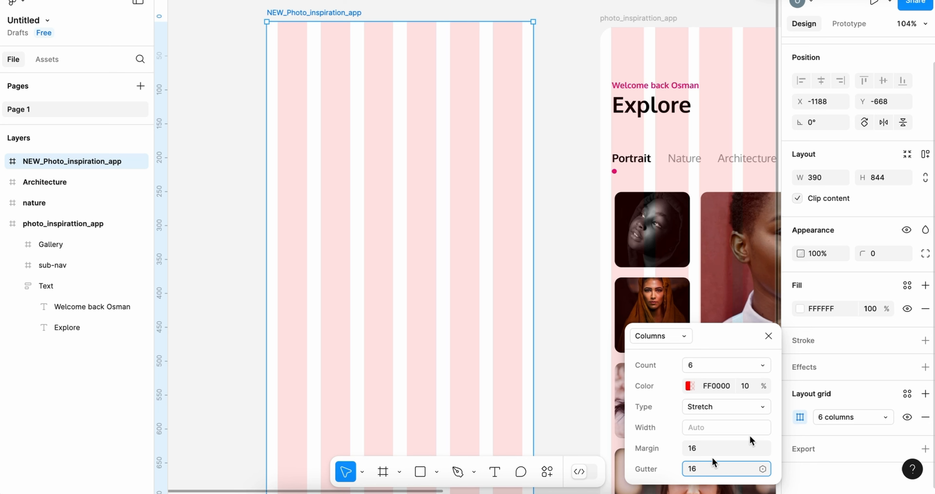
{"action": "key", "text": "Return"}
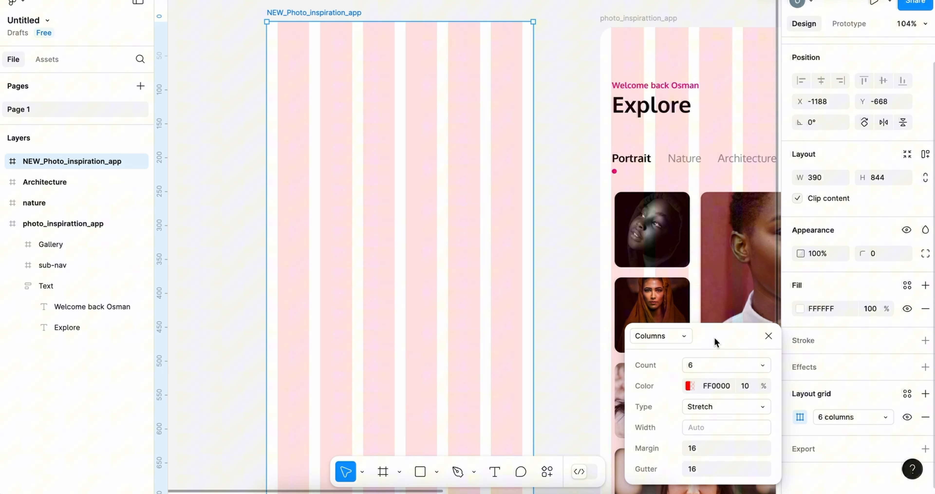
{"action": "left_click", "coordinate": [769, 335]}
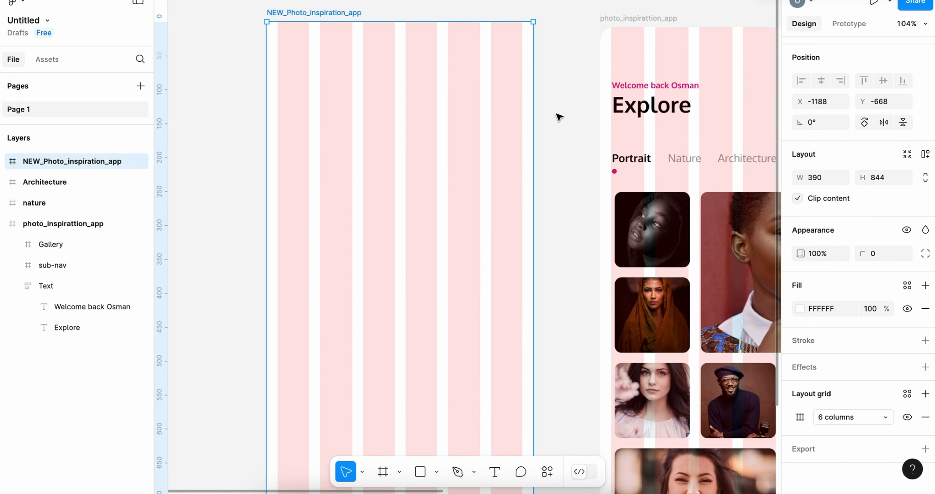
Add a "Welcome back" greeting with a first name near the top of the new frame, at about X 91, Y 136.
{"action": "left_click", "coordinate": [494, 472]}
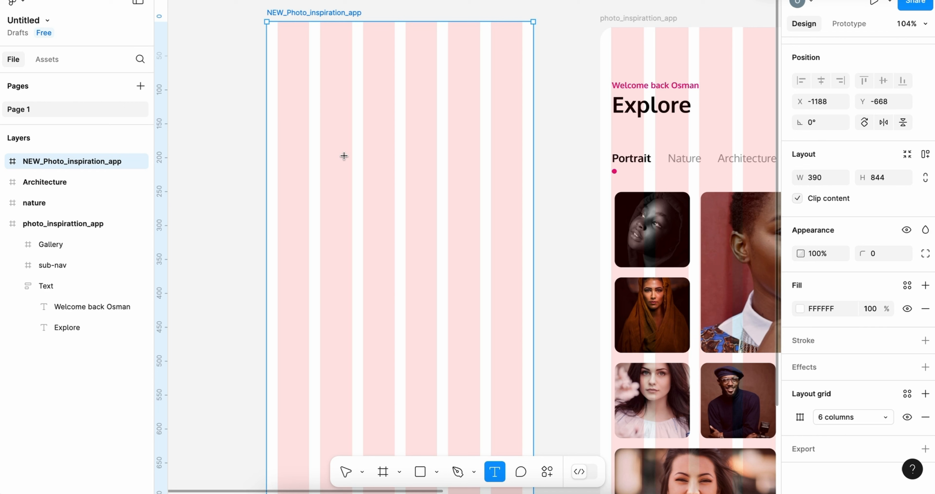
{"action": "left_click", "coordinate": [329, 114]}
{"action": "type", "text": "W"}
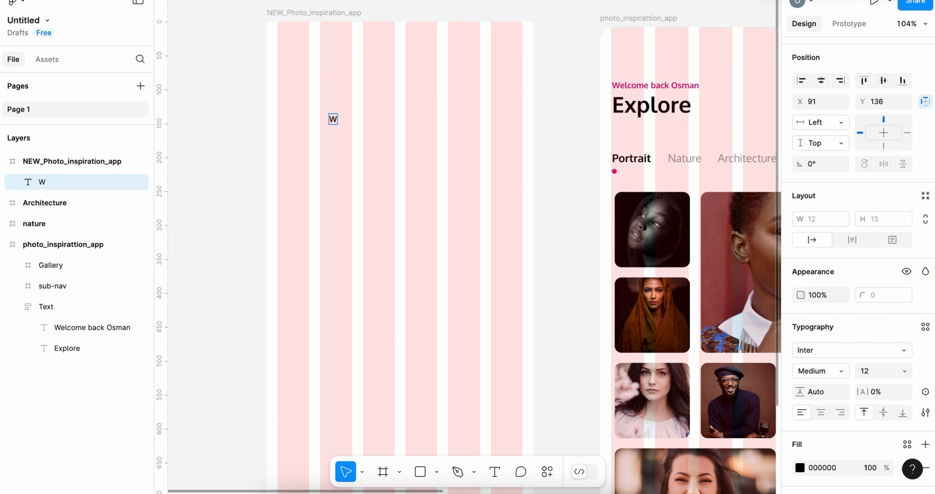
{"action": "type", "text": "elcome bac"}
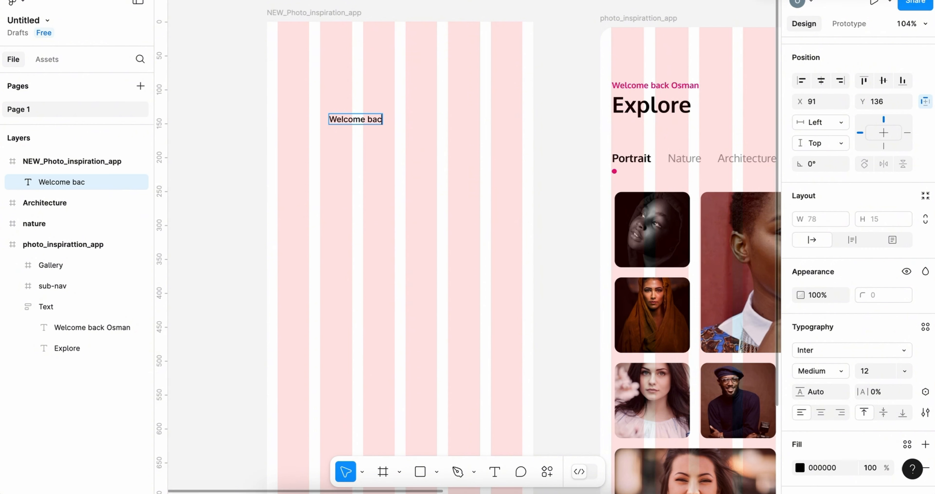
{"action": "type", "text": "k Mari"}
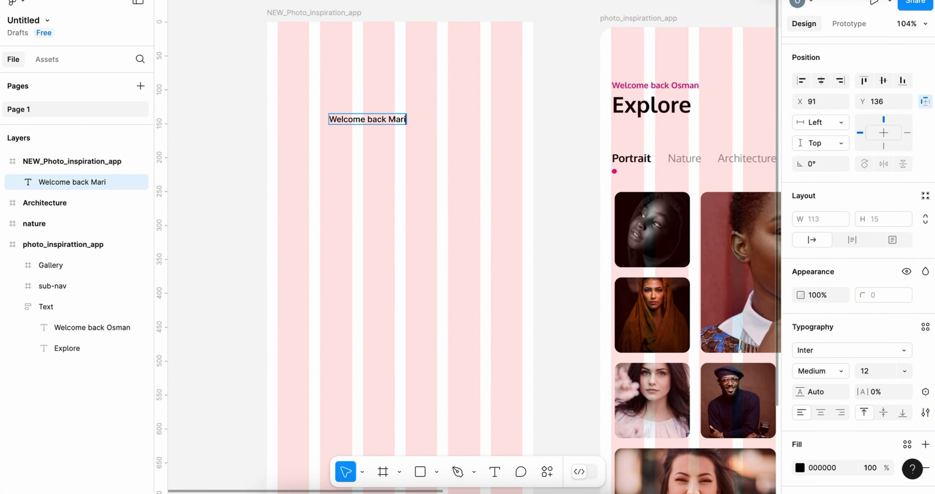
{"action": "type", "text": "am"}
{"action": "key", "text": "Escape"}
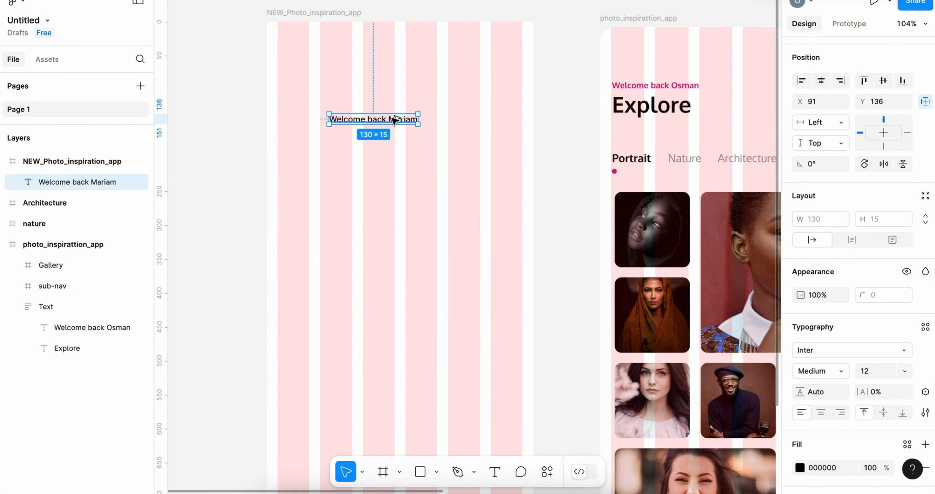
Duplicate the greeting text just below itself, at about Y 170, and change the copy to "Explore".
{"action": "left_click_drag", "start_coordinate": [393, 119], "coordinate": [394, 141]}
{"action": "double_click", "coordinate": [394, 143]}
{"action": "type", "text": "Explore"}
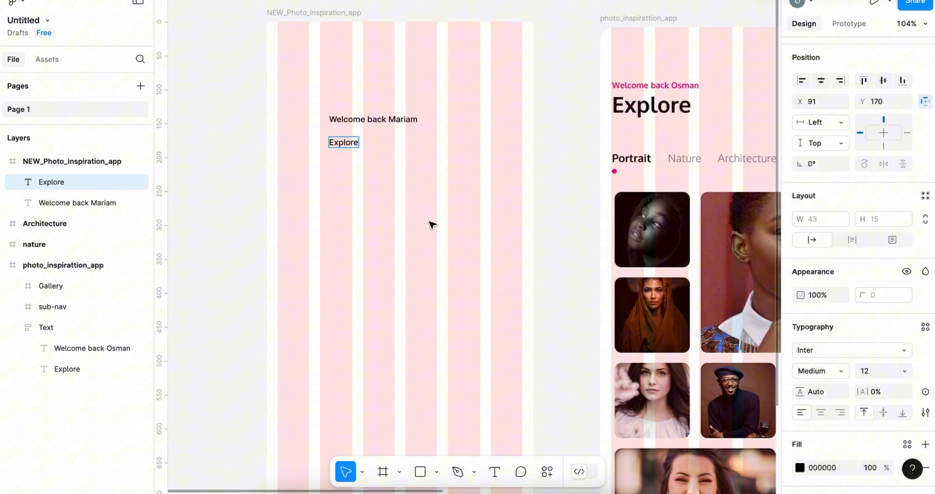
{"action": "key", "text": "Escape"}
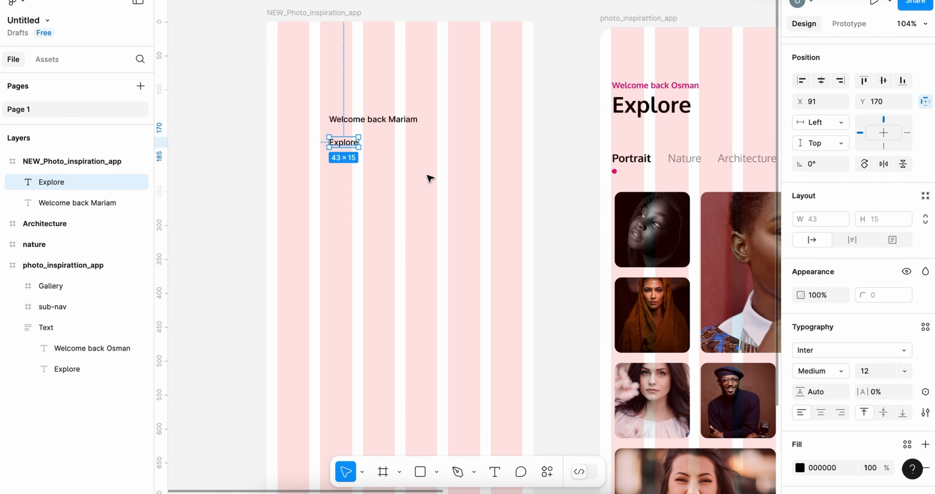
Set the new Explore heading to font size 48 and the Oxanium font.
{"action": "left_click", "coordinate": [903, 374]}
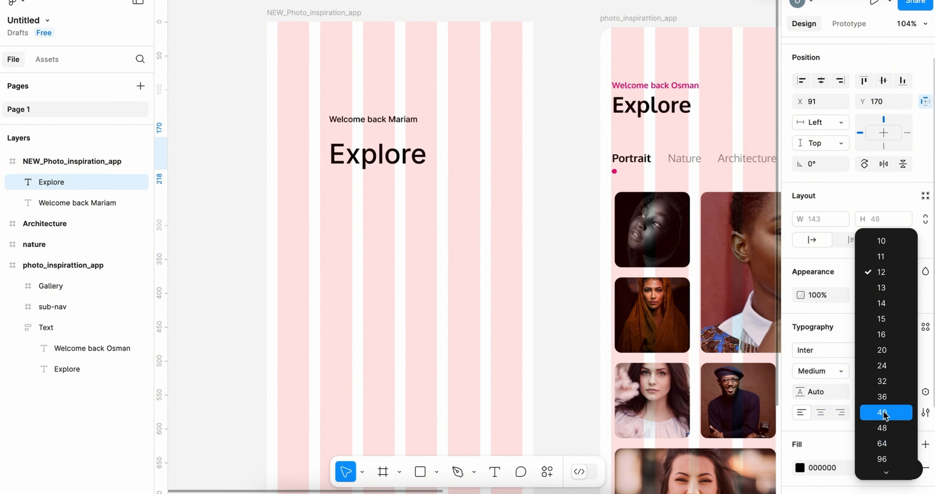
{"action": "left_click", "coordinate": [881, 428]}
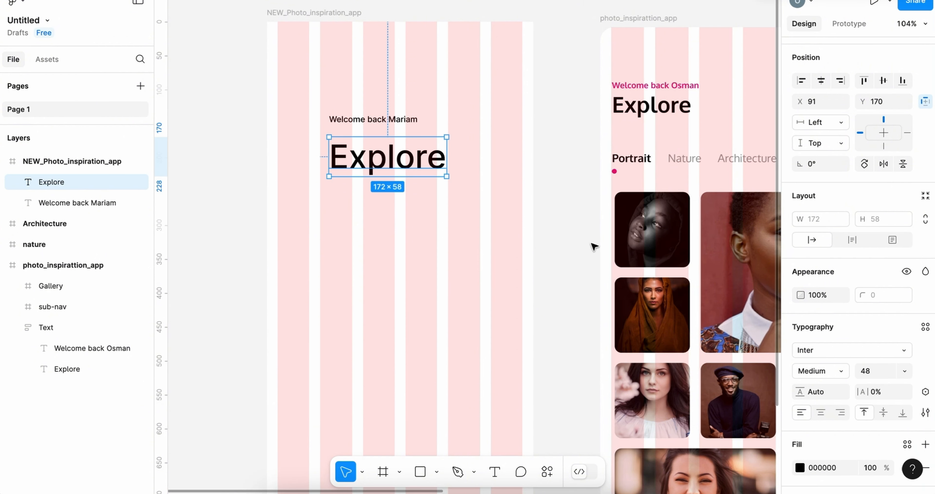
{"action": "left_click", "coordinate": [824, 352]}
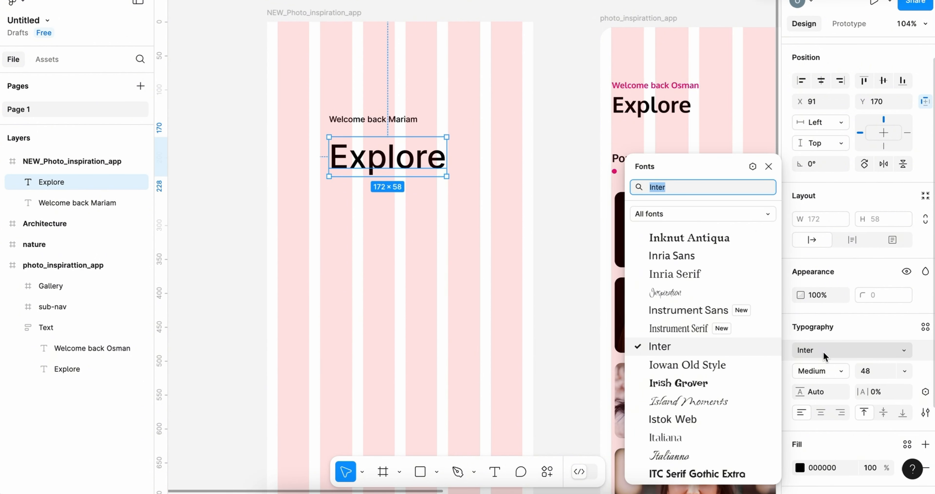
{"action": "type", "text": "ox"}
{"action": "left_click", "coordinate": [662, 209]}
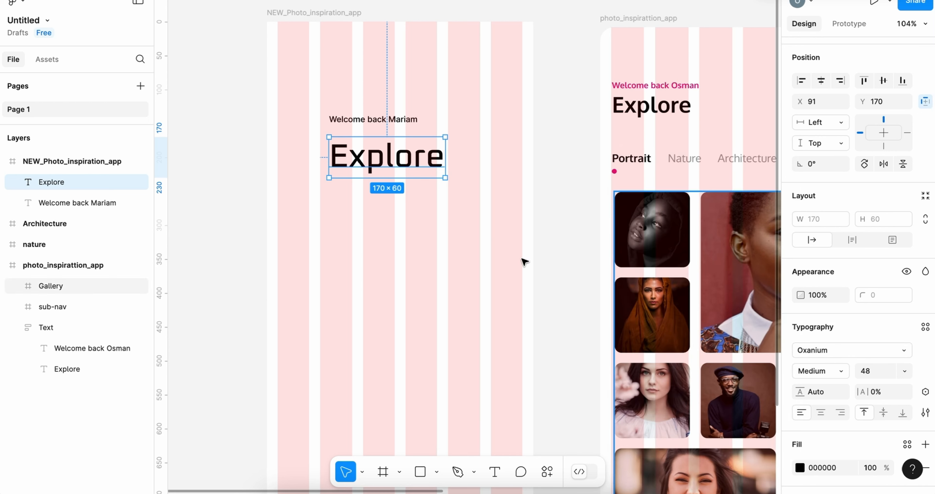
Wrap the greeting and the Explore heading in a vertical auto layout with 4 spacing between them.
{"action": "left_click_drag", "start_coordinate": [373, 90], "coordinate": [344, 199]}
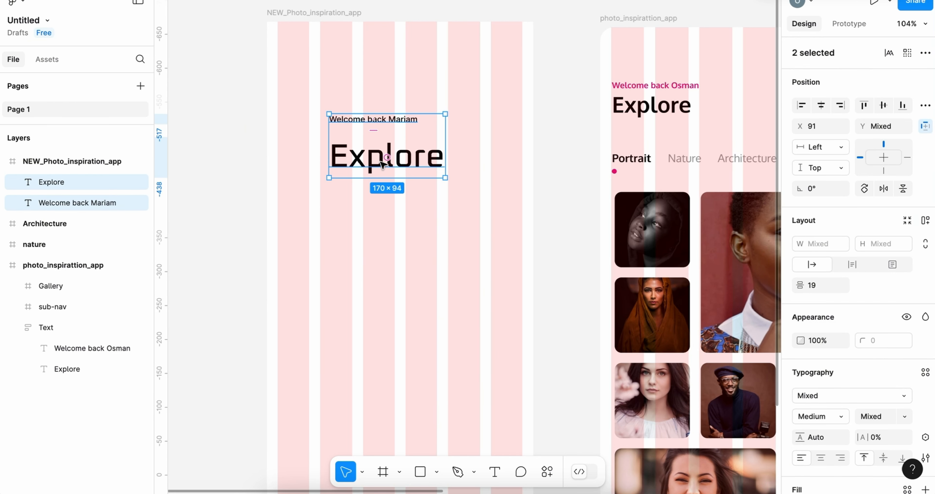
{"action": "right_click", "coordinate": [367, 163]}
{"action": "left_click", "coordinate": [394, 294]}
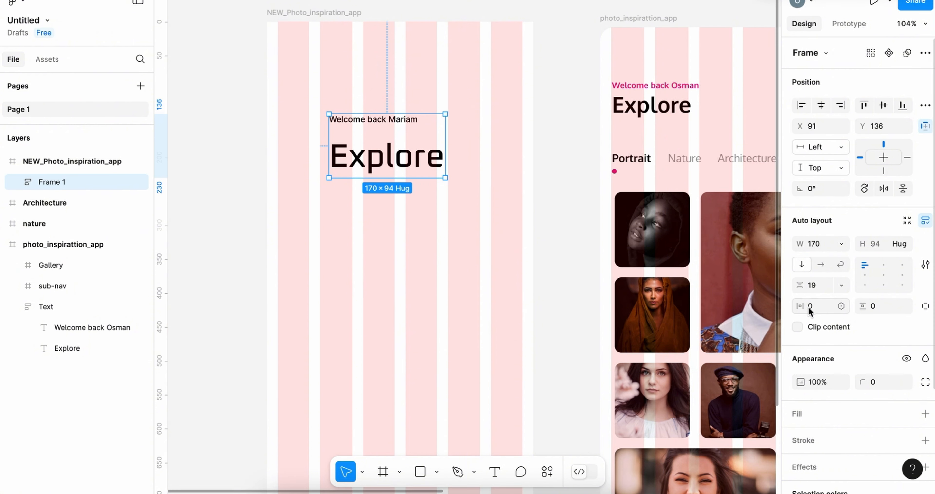
{"action": "left_click_drag", "start_coordinate": [800, 288], "coordinate": [784, 286]}
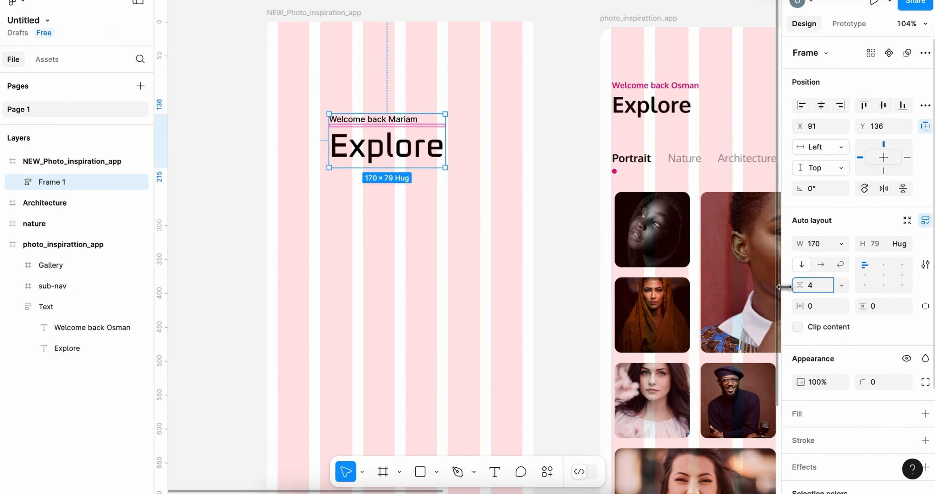
Move the heading auto layout to the first grid column of the new frame, at about X 17, Y 78.
{"action": "left_click", "coordinate": [389, 181]}
{"action": "left_click", "coordinate": [399, 155]}
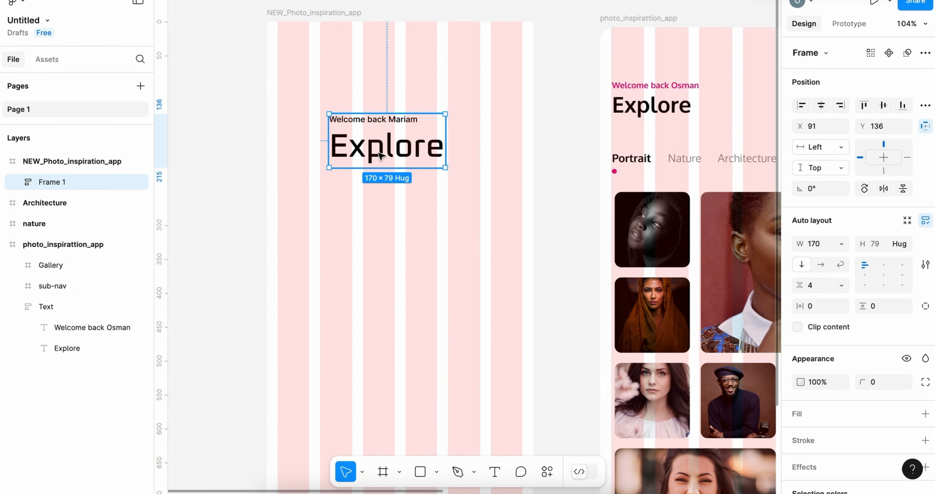
{"action": "left_click_drag", "start_coordinate": [400, 155], "coordinate": [350, 116]}
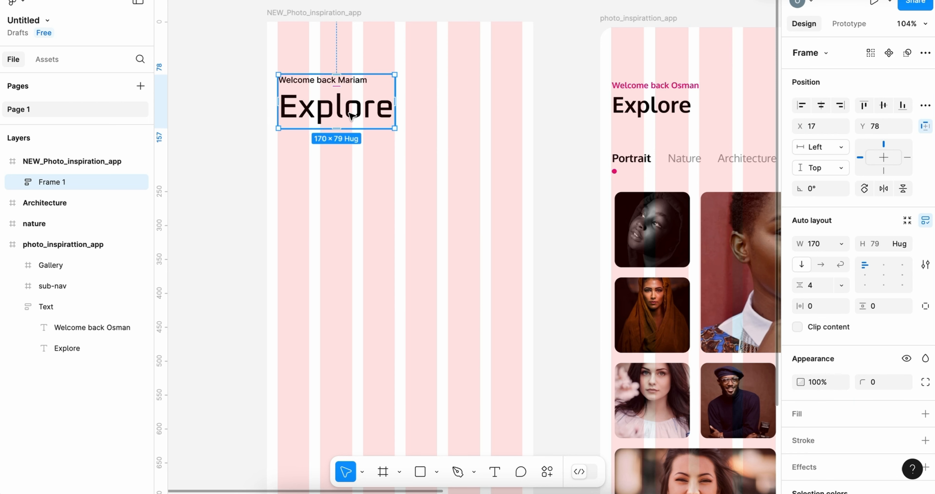
{"action": "key", "text": "Escape"}
Change the fill of the greeting text above the new Explore heading to magenta, E90CED.
{"action": "left_click", "coordinate": [361, 81]}
{"action": "left_click", "coordinate": [362, 81]}
{"action": "double_click", "coordinate": [362, 80]}
{"action": "left_click_drag", "start_coordinate": [363, 81], "coordinate": [258, 87]}
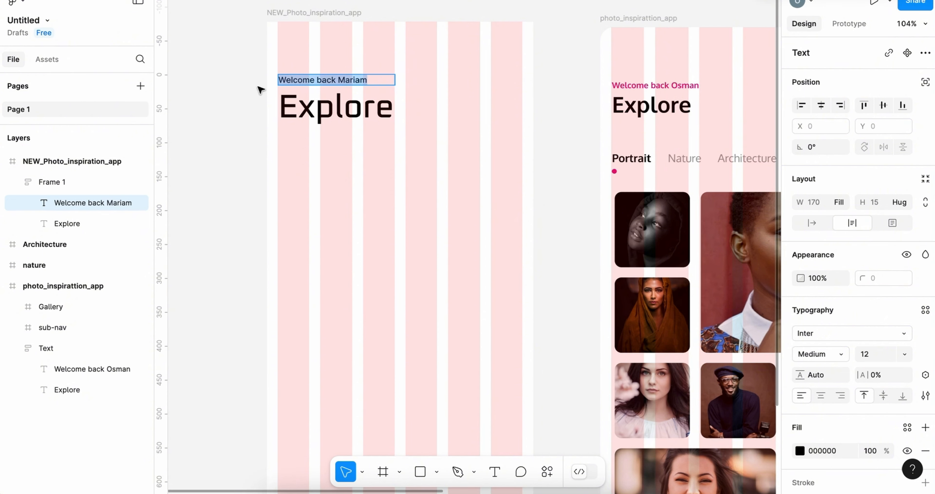
{"action": "left_click", "coordinate": [799, 451]}
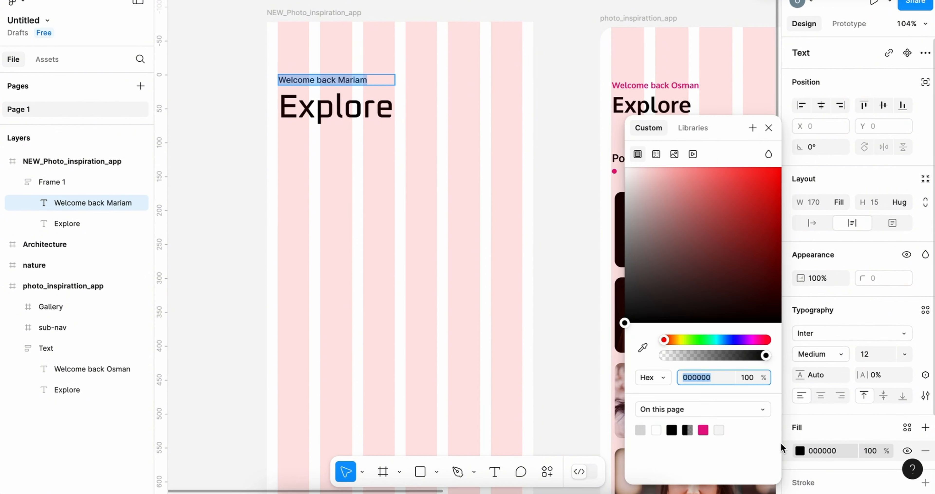
{"action": "left_click", "coordinate": [748, 339]}
{"action": "left_click", "coordinate": [773, 179]}
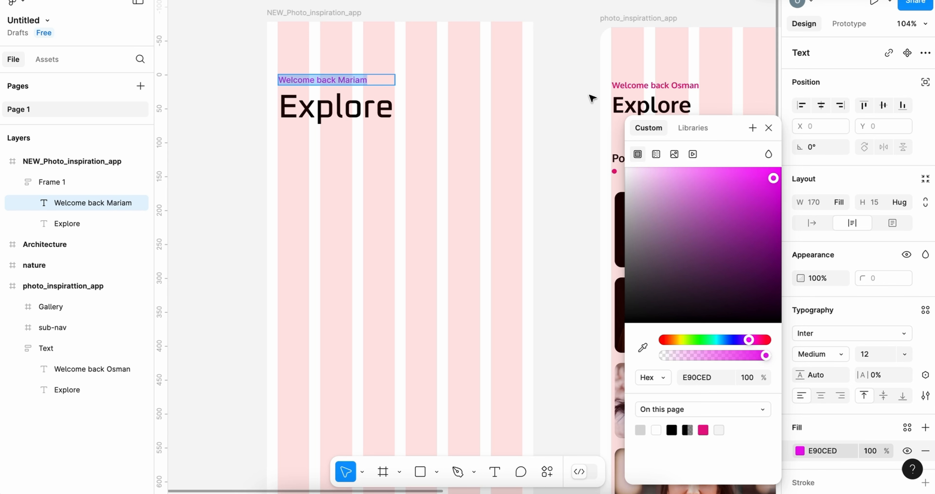
{"action": "key", "text": "Escape"}
{"action": "key", "text": "Escape"}
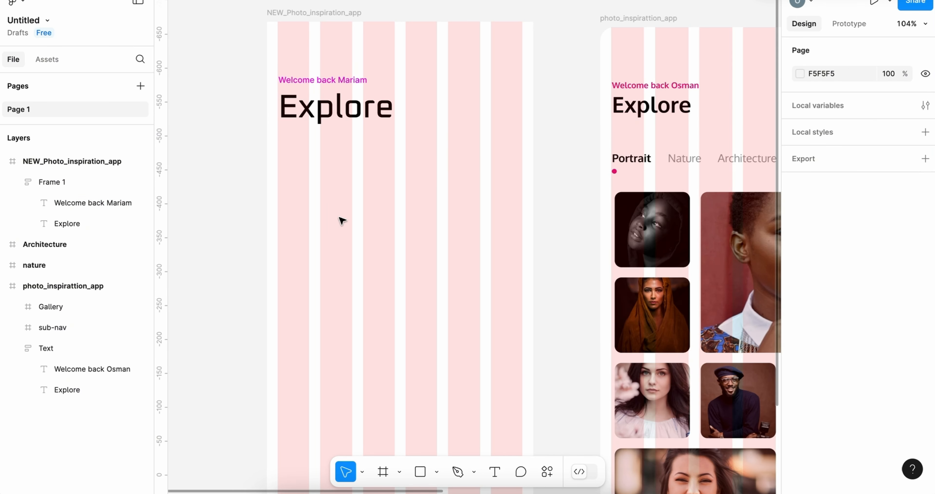
Add a "Portrait" text label below the heading in the new frame, at about X 105, Y 294.
{"action": "scroll", "coordinate": [347, 203], "scroll_direction": "down", "scroll_amount": 4}
{"action": "scroll", "coordinate": [349, 205], "scroll_direction": "up", "scroll_amount": 3}
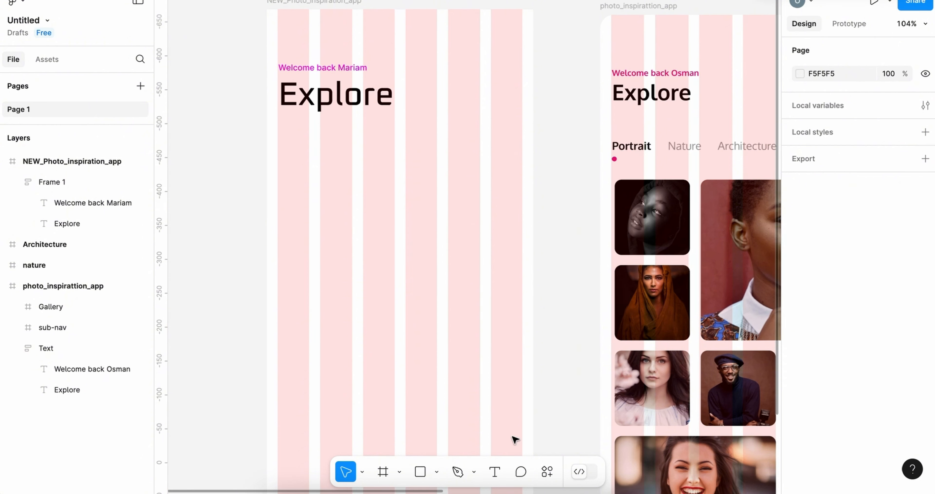
{"action": "left_click", "coordinate": [495, 471]}
{"action": "left_click", "coordinate": [339, 210]}
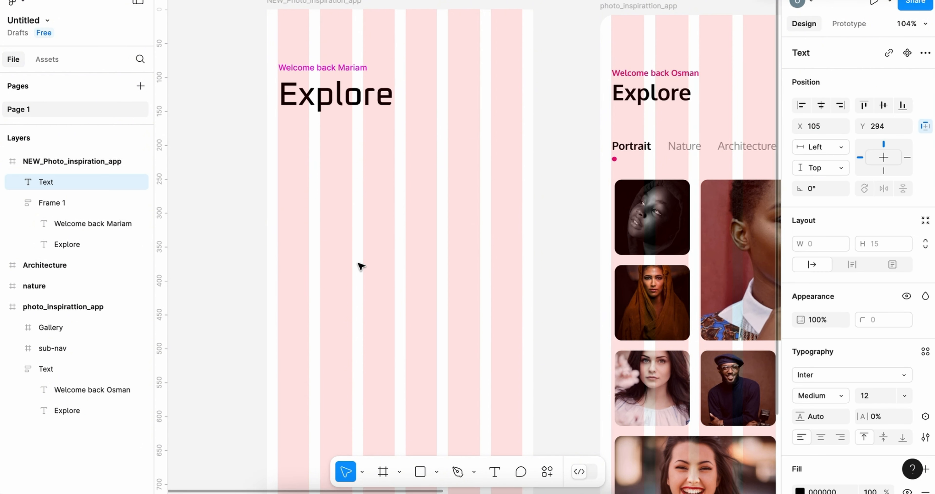
{"action": "type", "text": "Portrait"}
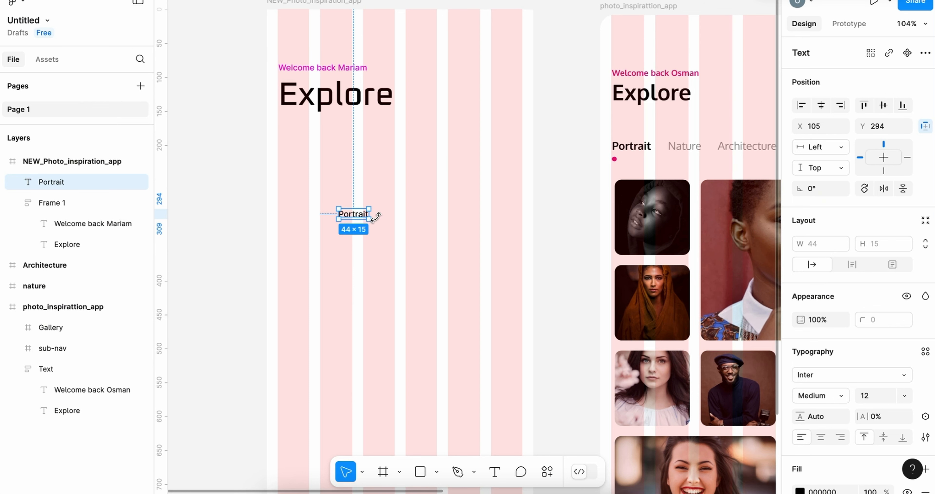
Duplicate the Portrait label twice along the same row and change the copies to "Nature" and "Architecture".
{"action": "left_click_drag", "start_coordinate": [354, 213], "coordinate": [406, 214]}
{"action": "double_click", "coordinate": [406, 213]}
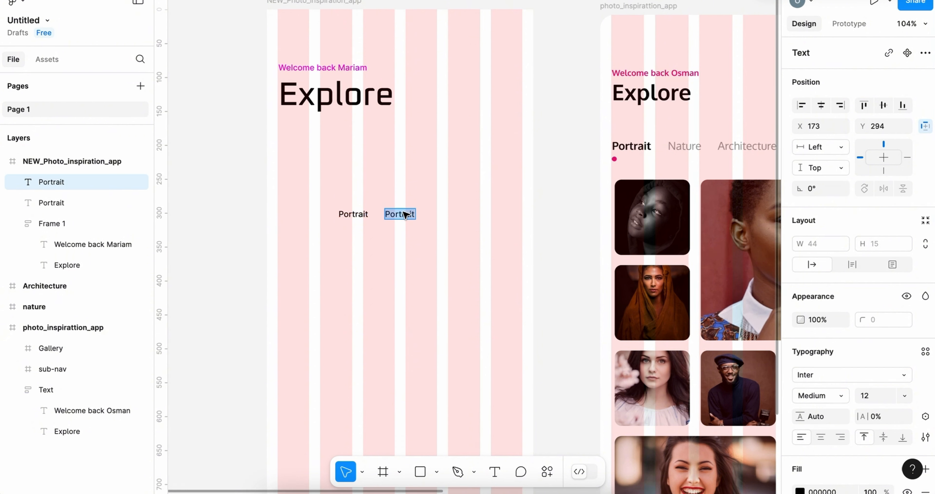
{"action": "type", "text": "Nature"}
{"action": "left_click_drag", "start_coordinate": [403, 214], "coordinate": [449, 214]}
{"action": "double_click", "coordinate": [447, 214]}
{"action": "type", "text": "A"}
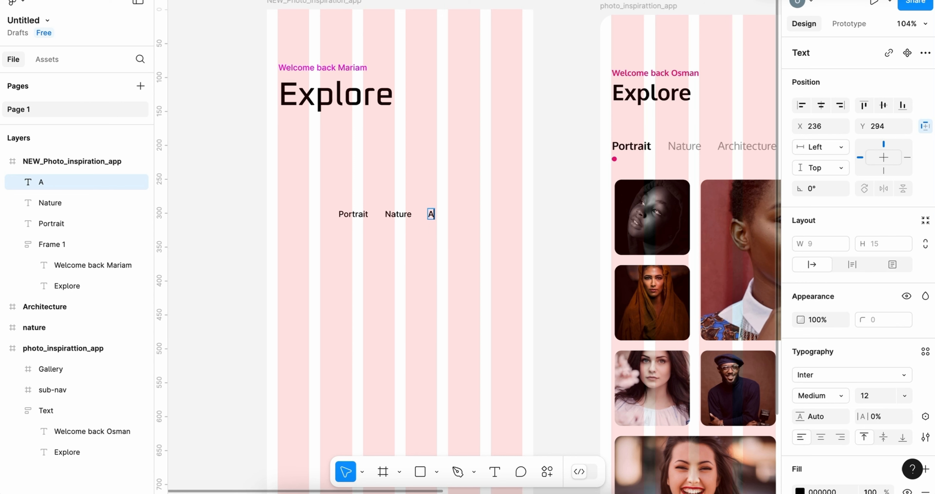
{"action": "type", "text": "rchitectur"}
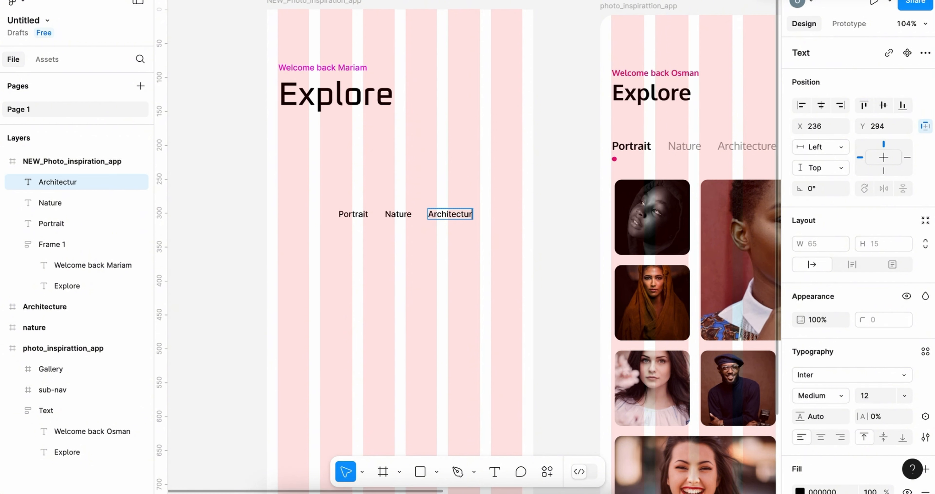
{"action": "type", "text": "e"}
{"action": "key", "text": "Escape"}
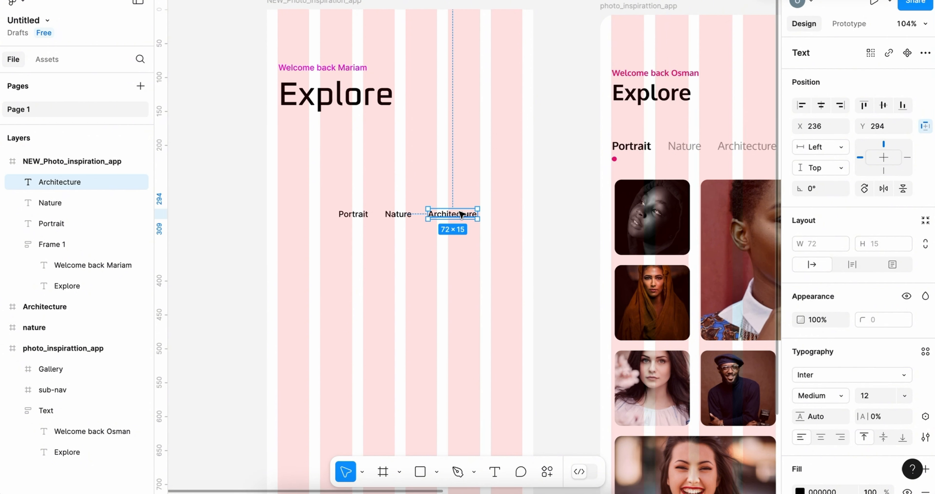
Duplicate the Architecture label, place a copy below it at about X 262, Y 332, and change that copy to "Minimal".
{"action": "key", "text": "ctrl+d"}
{"action": "left_click_drag", "start_coordinate": [460, 215], "coordinate": [478, 238]}
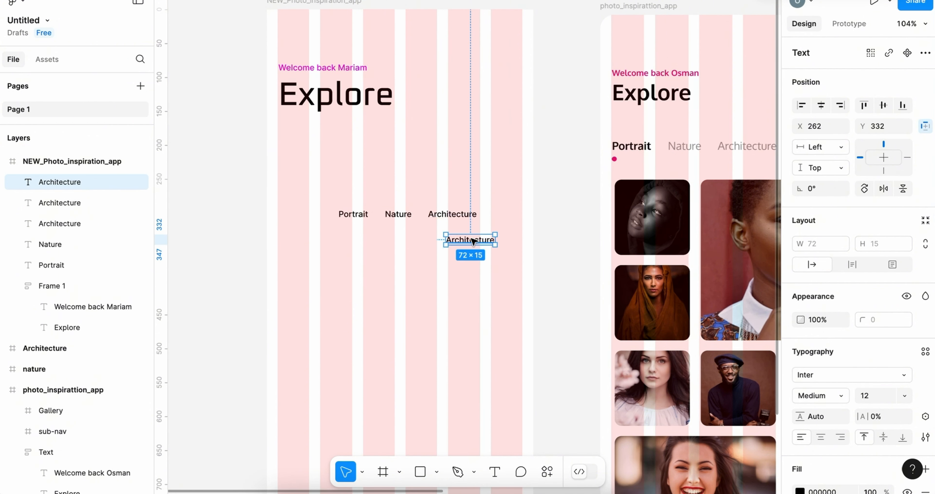
{"action": "double_click", "coordinate": [476, 237]}
{"action": "type", "text": "Min"}
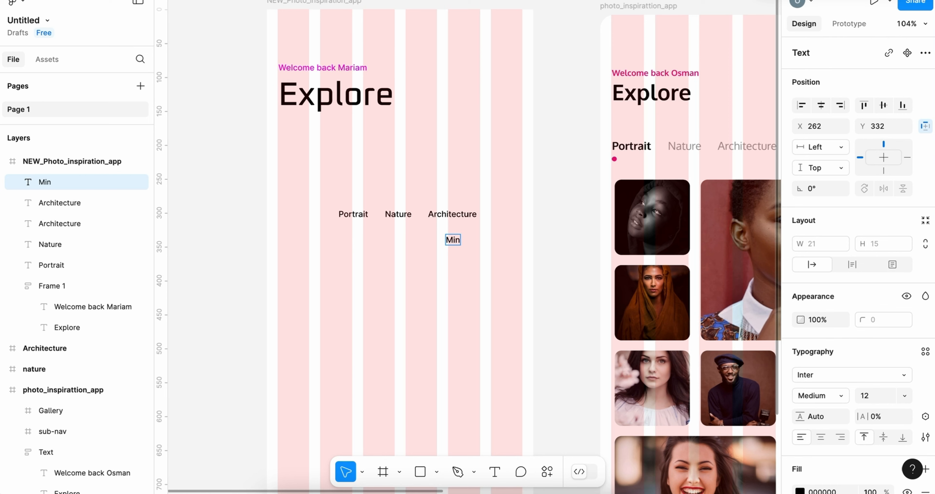
{"action": "type", "text": "imal"}
{"action": "key", "text": "Escape"}
{"action": "left_click", "coordinate": [730, 32]}
{"action": "scroll", "coordinate": [737, 43], "scroll_direction": "right", "scroll_amount": 5}
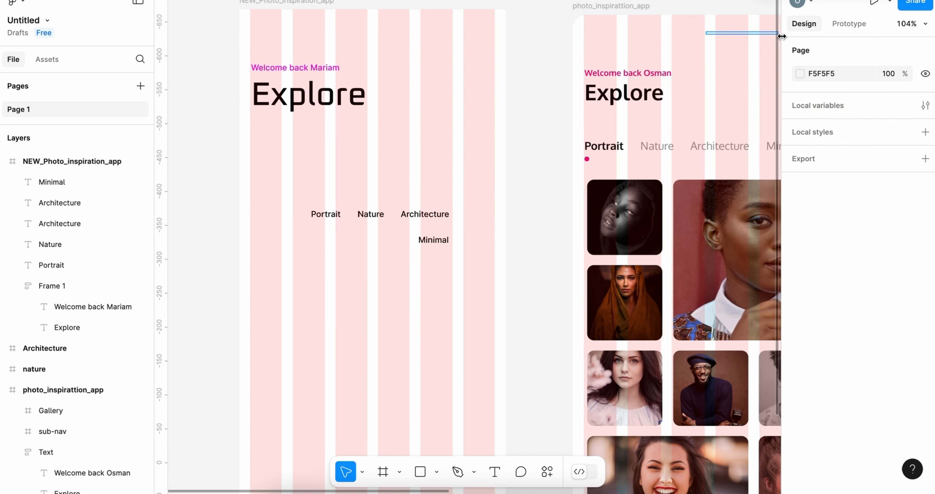
Duplicate the Minimal label, place the copy beside it at about X 323, Y 337, and change that copy to "Art".
{"action": "left_click", "coordinate": [346, 243]}
{"action": "left_click_drag", "start_coordinate": [348, 242], "coordinate": [387, 245]}
{"action": "double_click", "coordinate": [384, 244]}
{"action": "type", "text": "Art"}
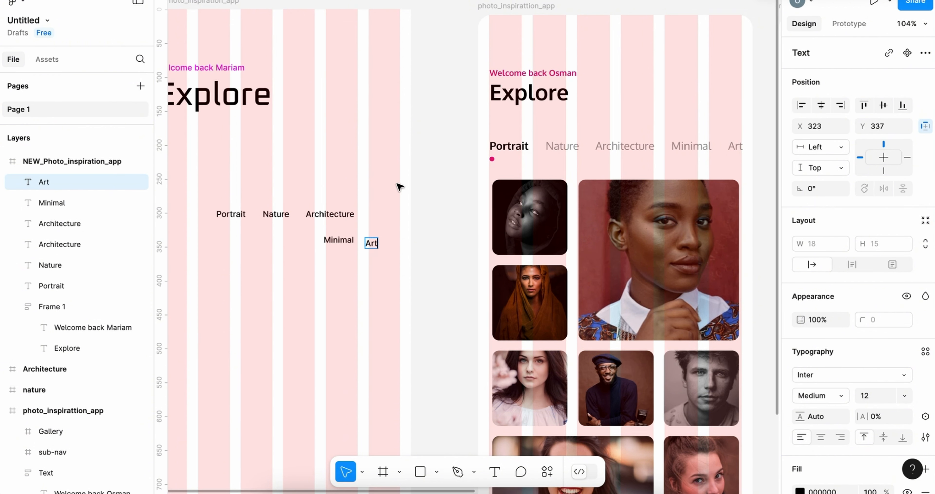
{"action": "key", "text": "Escape"}
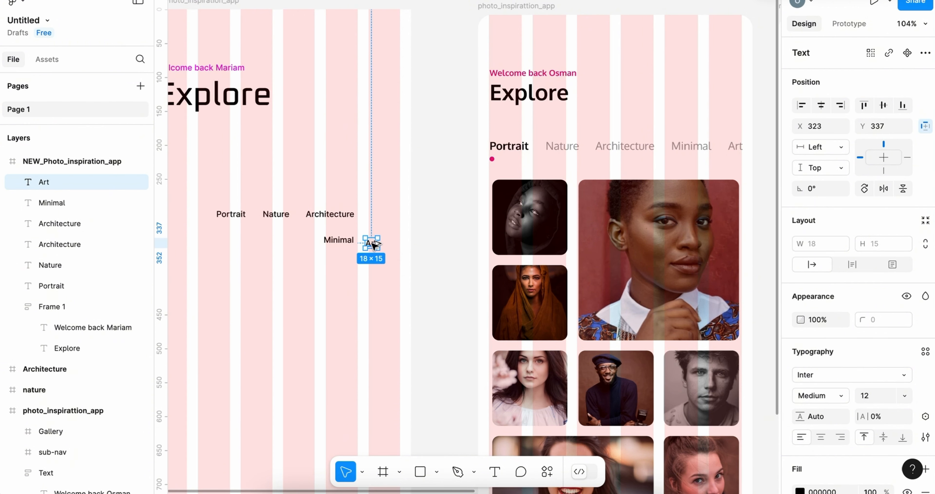
Duplicate the Art label, place the copy below it at about X 332, Y 386, and change that copy to "Food".
{"action": "left_click_drag", "start_coordinate": [371, 243], "coordinate": [379, 278]}
{"action": "double_click", "coordinate": [378, 277]}
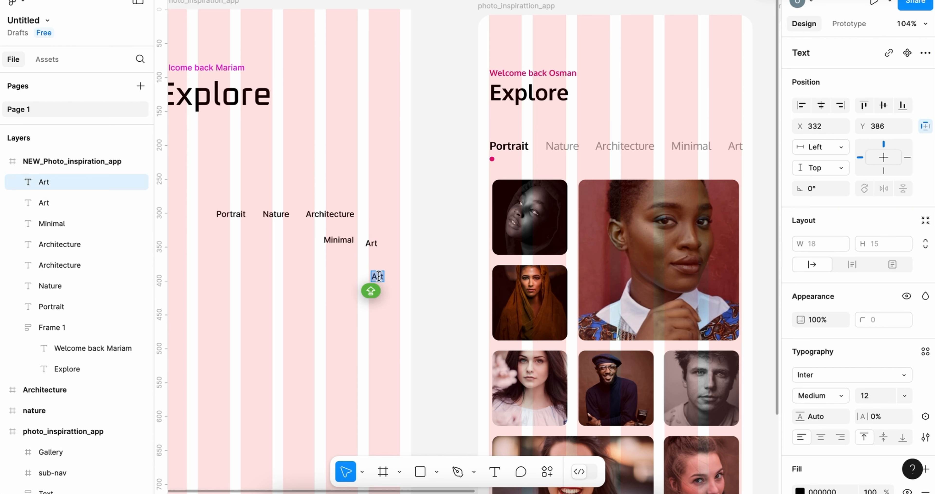
{"action": "type", "text": "Food"}
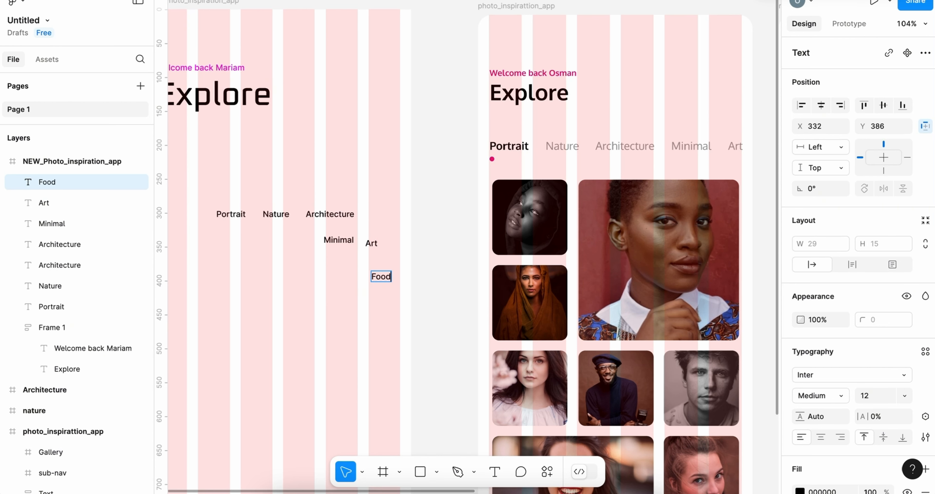
{"action": "key", "text": "Escape"}
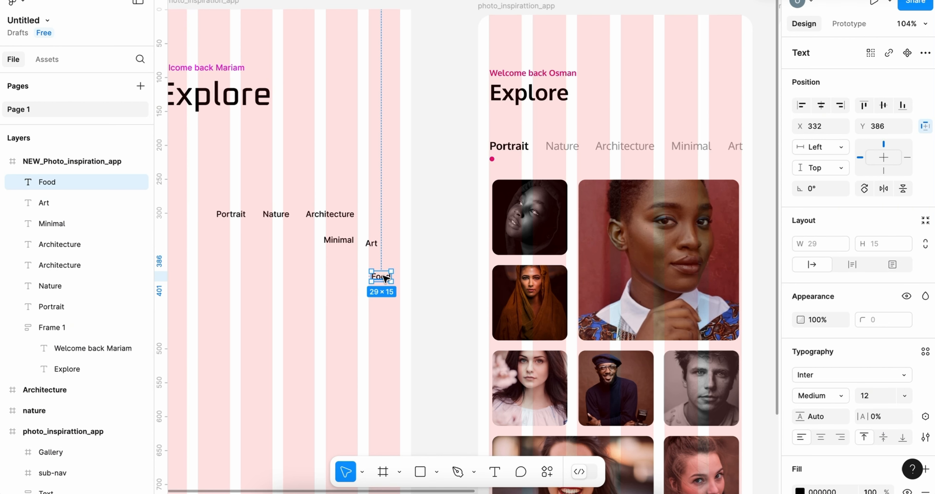
Duplicate the Food label straight down to about X 332, Y 435, and change that copy to "Technology".
{"action": "left_click_drag", "start_coordinate": [380, 280], "coordinate": [381, 313]}
{"action": "double_click", "coordinate": [381, 310]}
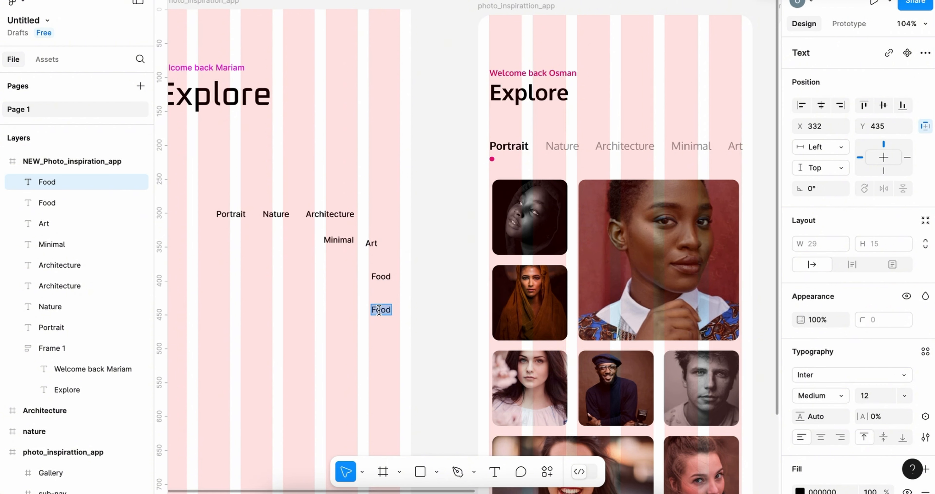
{"action": "type", "text": "Technology"}
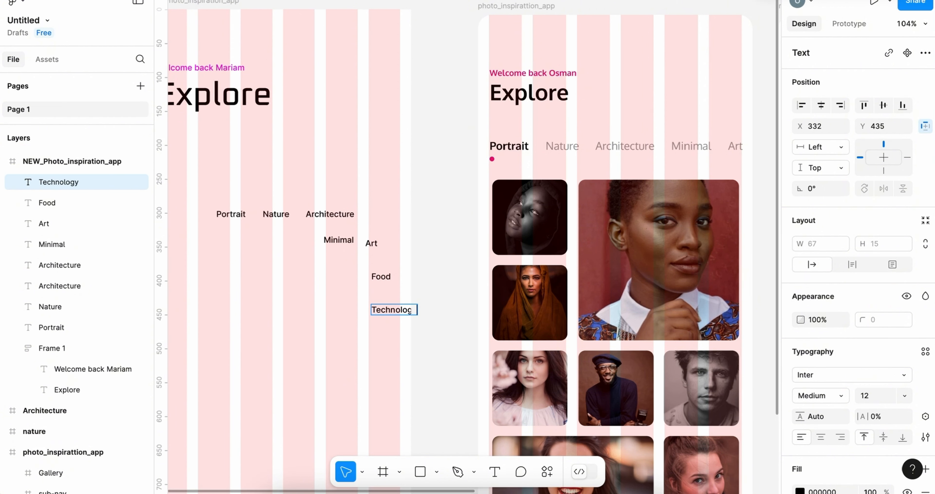
{"action": "key", "text": "Escape"}
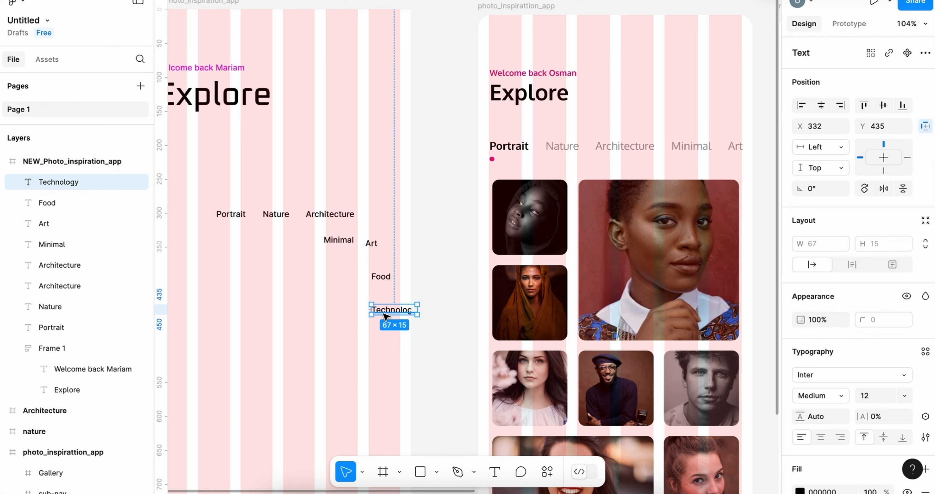
Move the Portrait and Nature labels up into one row below the new Explore heading, at about Y 269.
{"action": "left_click_drag", "start_coordinate": [242, 217], "coordinate": [218, 220]}
{"action": "scroll", "coordinate": [218, 221], "scroll_direction": "left", "scroll_amount": 5}
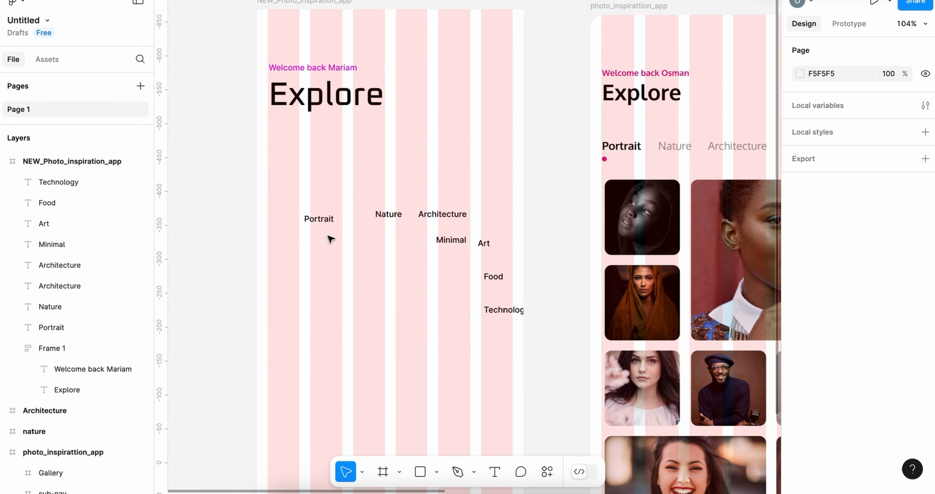
{"action": "left_click_drag", "start_coordinate": [306, 218], "coordinate": [310, 197]}
{"action": "left_click_drag", "start_coordinate": [372, 213], "coordinate": [344, 195]}
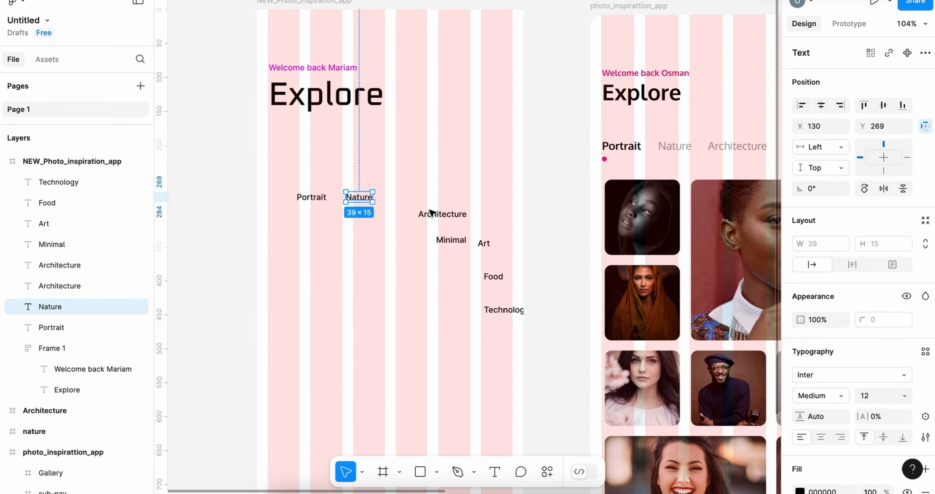
Separate the two overlapping Architecture labels, delete the spare one, and move Minimal beside the remaining one at about X 278, Y 279.
{"action": "left_click_drag", "start_coordinate": [444, 217], "coordinate": [347, 281]}
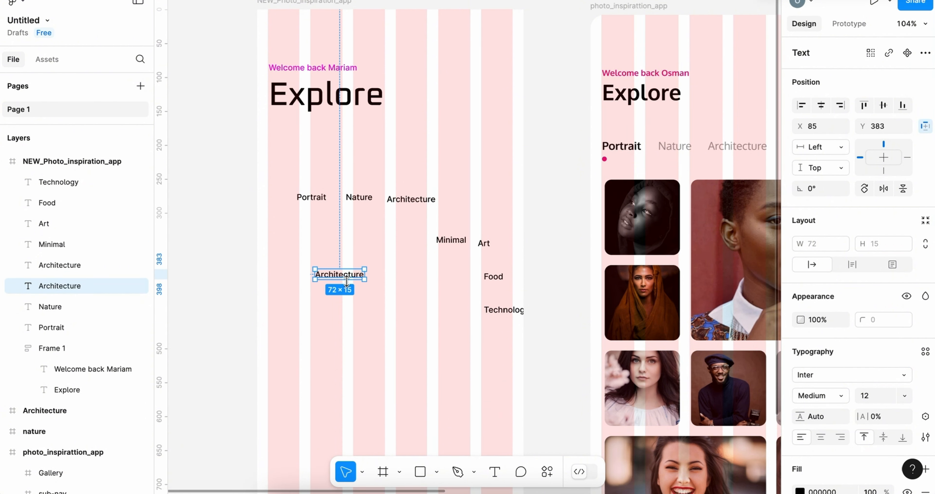
{"action": "key", "text": "Delete"}
{"action": "left_click_drag", "start_coordinate": [465, 240], "coordinate": [475, 204]}
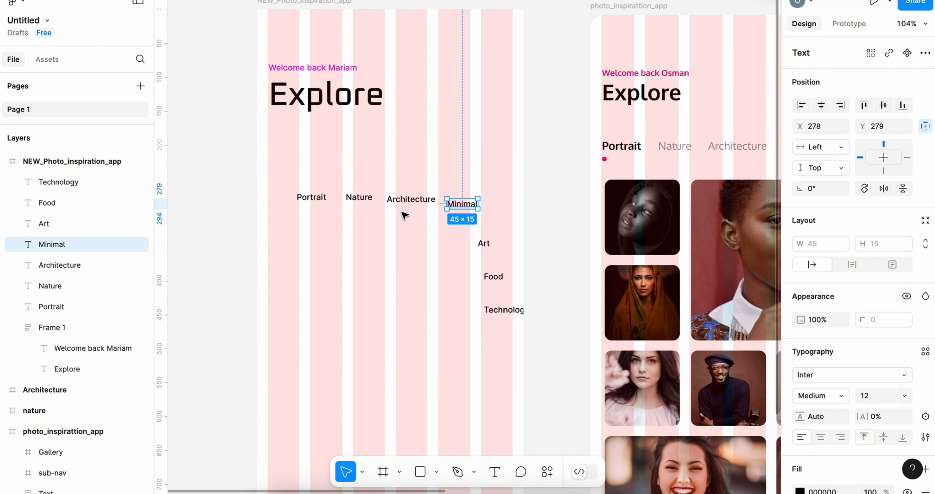
Move Architecture to the far side of Minimal at about X 346, Y 275, and place Technology beside Nature.
{"action": "left_click_drag", "start_coordinate": [483, 245], "coordinate": [313, 213]}
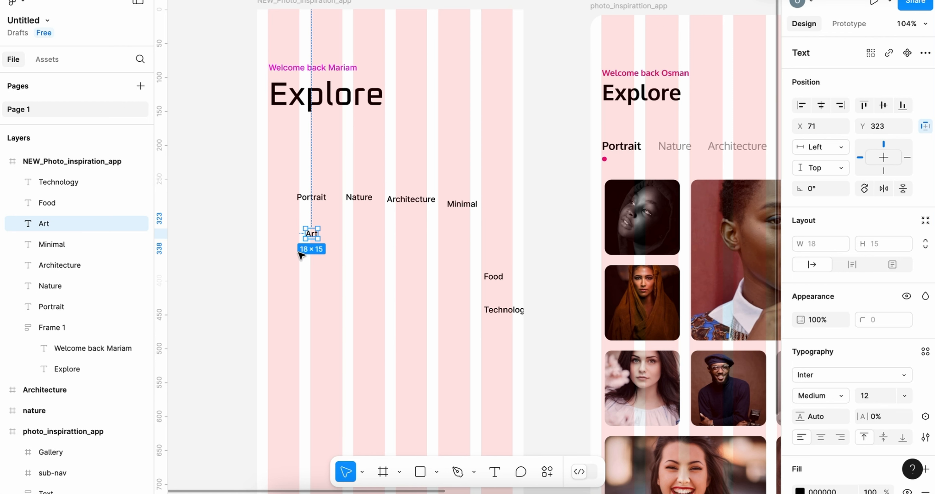
{"action": "left_click_drag", "start_coordinate": [367, 198], "coordinate": [519, 201]}
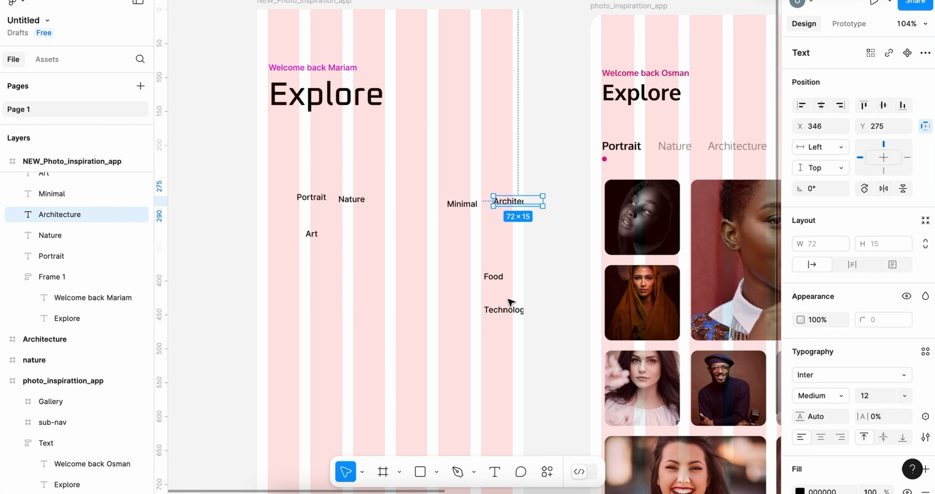
{"action": "left_click_drag", "start_coordinate": [506, 303], "coordinate": [397, 192]}
Place Art and Food after Minimal in the label row, and move Architecture to the row's end outside the frame.
{"action": "left_click_drag", "start_coordinate": [317, 235], "coordinate": [551, 206]}
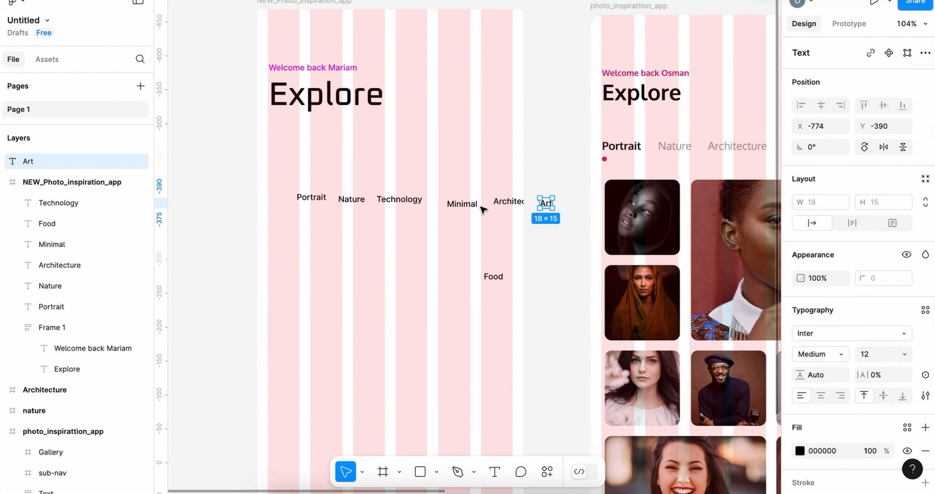
{"action": "left_click_drag", "start_coordinate": [473, 207], "coordinate": [470, 204]}
{"action": "left_click_drag", "start_coordinate": [546, 204], "coordinate": [487, 206]}
{"action": "left_click_drag", "start_coordinate": [508, 203], "coordinate": [544, 207]}
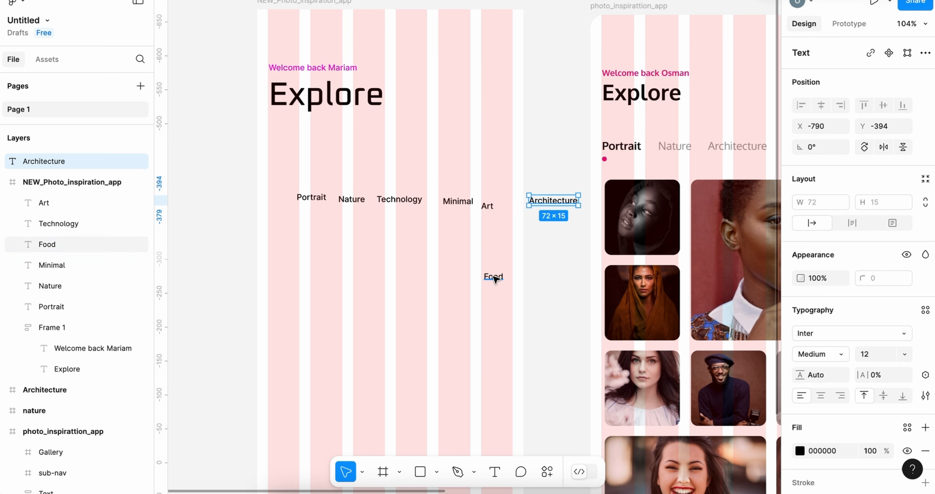
{"action": "left_click_drag", "start_coordinate": [494, 279], "coordinate": [512, 209]}
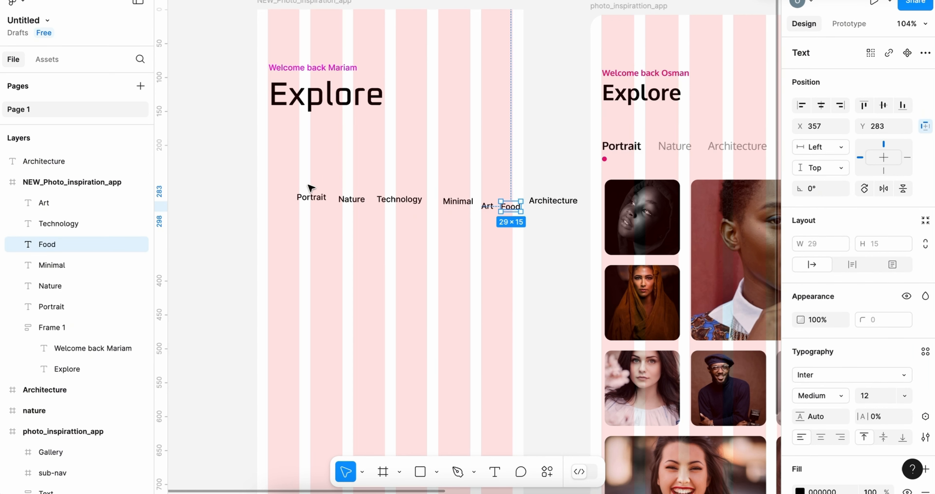
Try to wrap all seven category labels in a frame, then undo the framing.
{"action": "left_click_drag", "start_coordinate": [309, 185], "coordinate": [561, 216]}
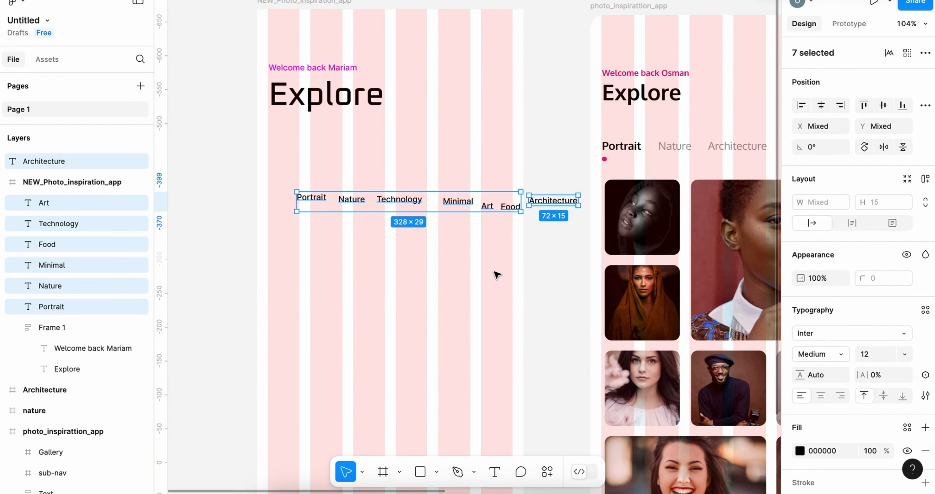
{"action": "left_click", "coordinate": [509, 206]}
{"action": "key", "text": "super+z"}
{"action": "right_click", "coordinate": [370, 211]}
{"action": "left_click", "coordinate": [392, 218]}
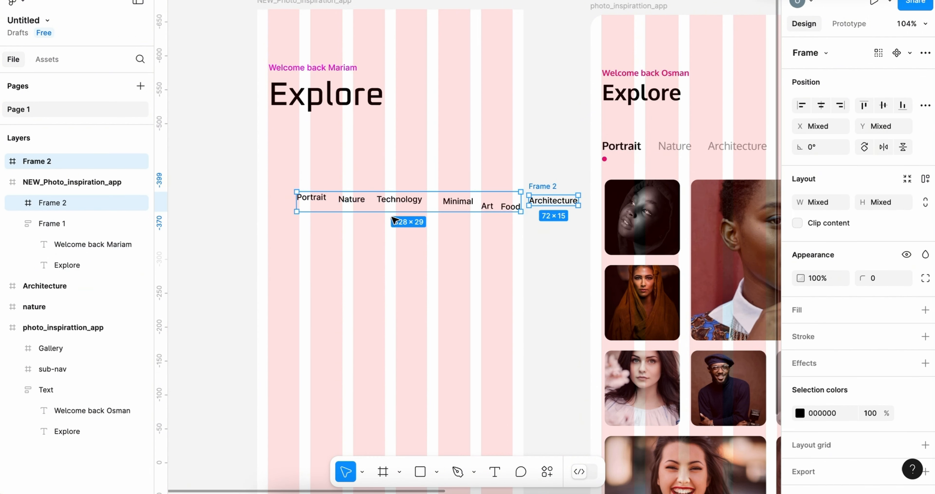
{"action": "key", "text": "super+z"}
{"action": "left_click", "coordinate": [507, 235]}
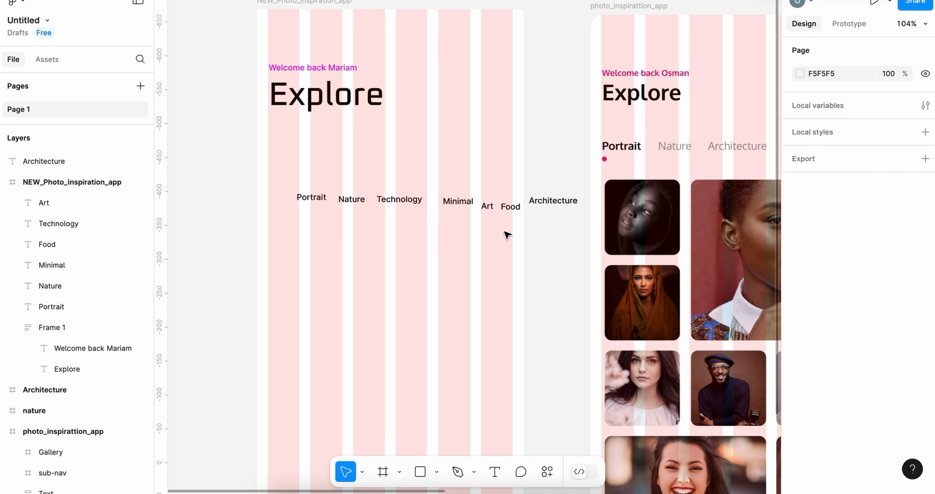
Shift the six labels to the frame's left edge and bring Architecture back inside at about X 312, Y 308.
{"action": "left_click_drag", "start_coordinate": [307, 184], "coordinate": [516, 209]}
{"action": "left_click_drag", "start_coordinate": [458, 205], "coordinate": [414, 203]}
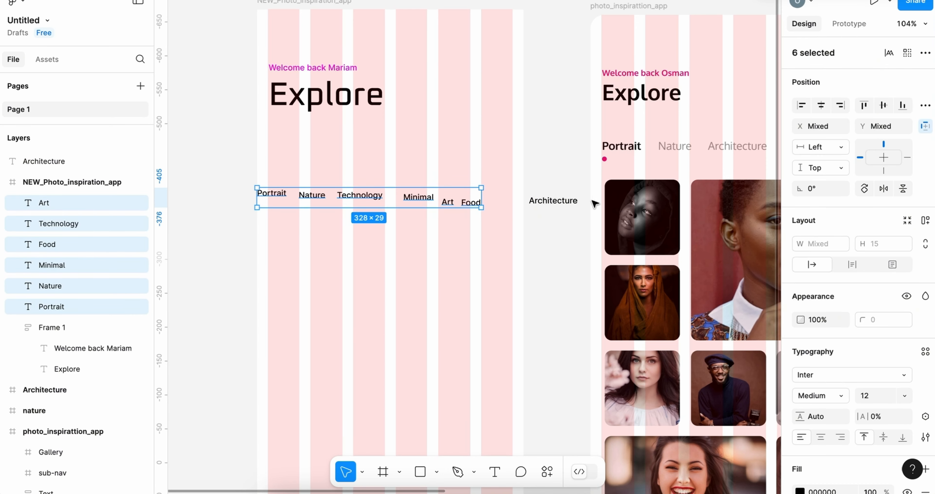
{"action": "left_click_drag", "start_coordinate": [565, 203], "coordinate": [507, 225]}
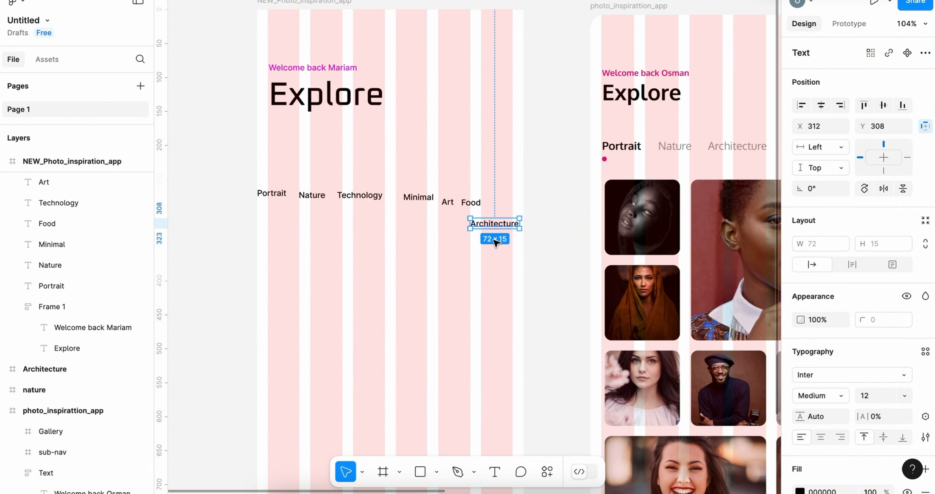
Wrap the seven category labels in a new frame and rename it "Sub_nav".
{"action": "left_click", "coordinate": [269, 183]}
{"action": "left_click_drag", "start_coordinate": [254, 185], "coordinate": [471, 215]}
{"action": "right_click", "coordinate": [472, 215]}
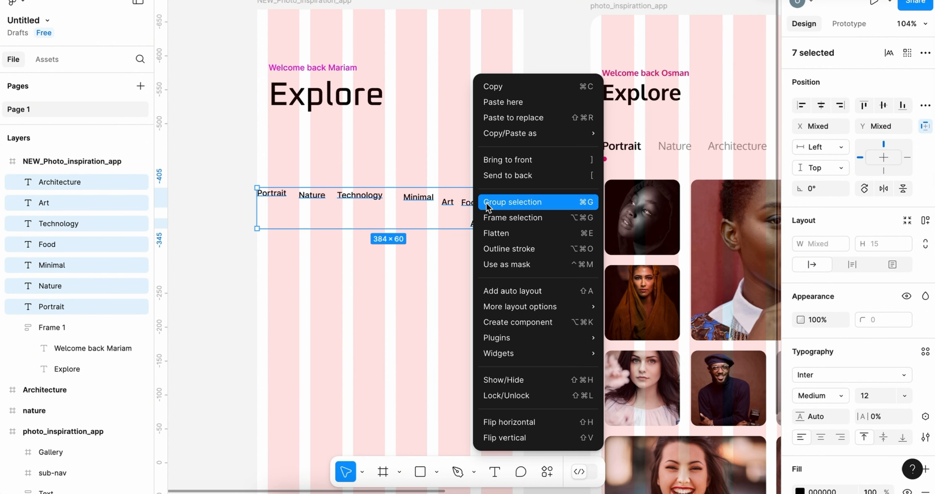
{"action": "left_click", "coordinate": [504, 215]}
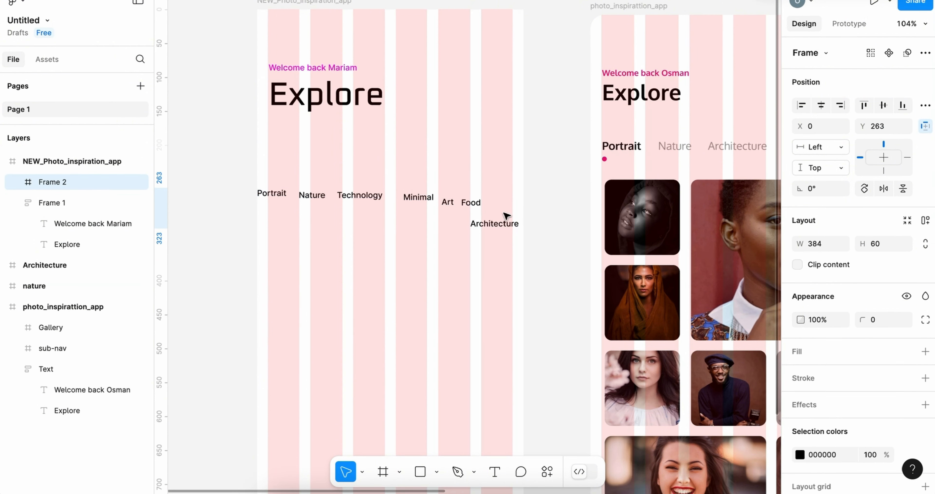
{"action": "double_click", "coordinate": [57, 182]}
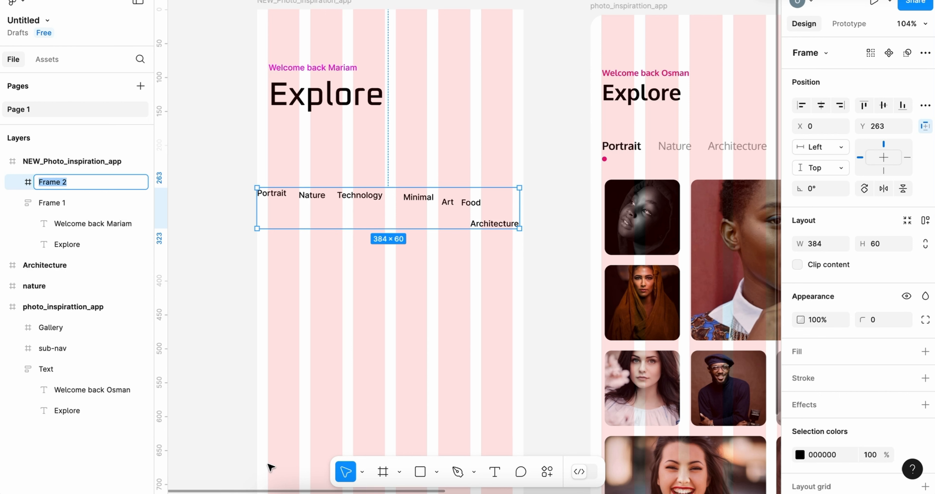
{"action": "type", "text": "Sub_nav"}
{"action": "left_click", "coordinate": [446, 309]}
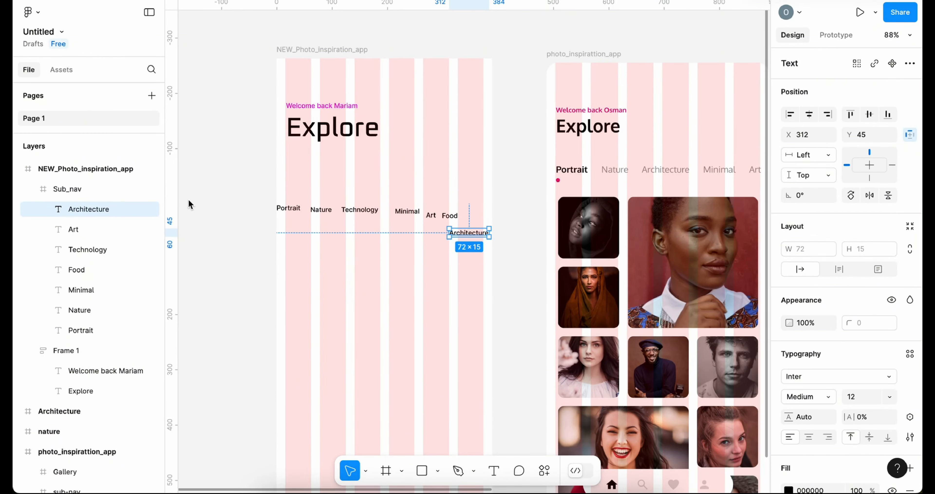
Put the seven labels inside Sub_nav into an auto layout and rename it "Nav_items".
{"action": "left_click", "coordinate": [293, 199]}
{"action": "left_click", "coordinate": [74, 210]}
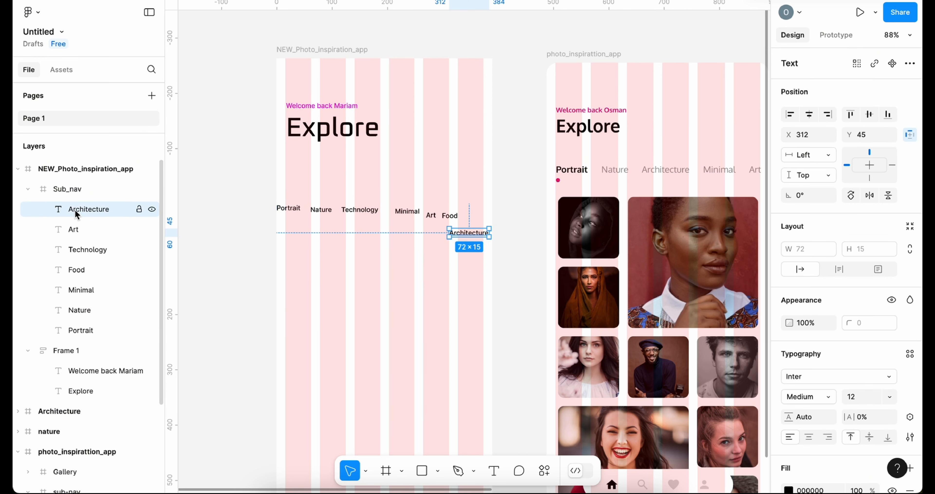
{"action": "left_click", "coordinate": [86, 332], "text": "shift"}
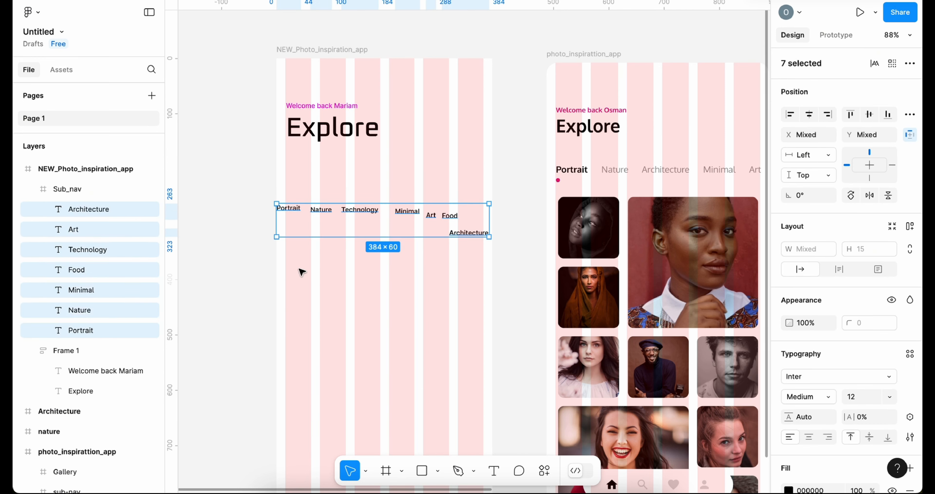
{"action": "right_click", "coordinate": [369, 217]}
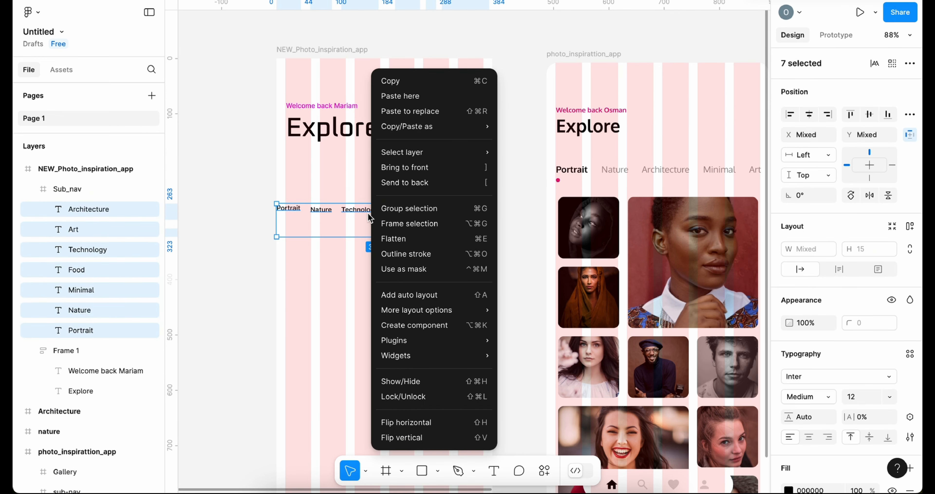
{"action": "left_click", "coordinate": [398, 297]}
{"action": "double_click", "coordinate": [81, 209]}
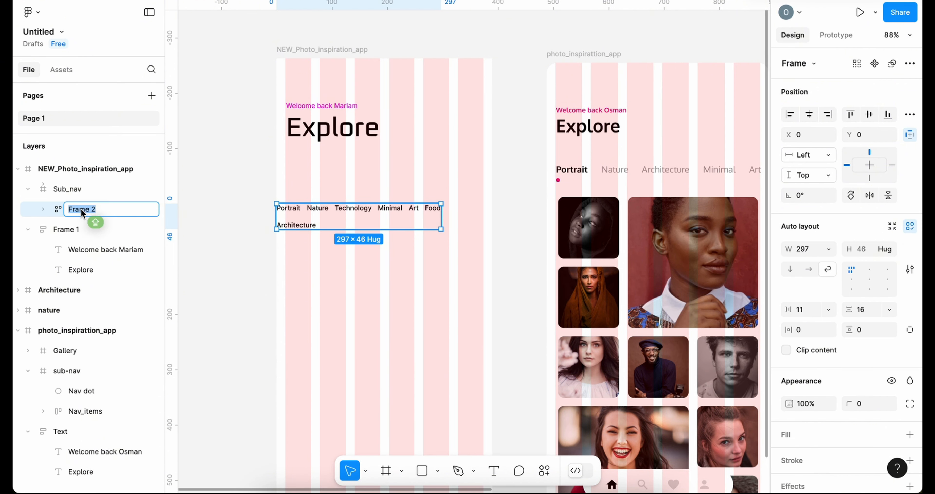
{"action": "type", "text": "Nav_"}
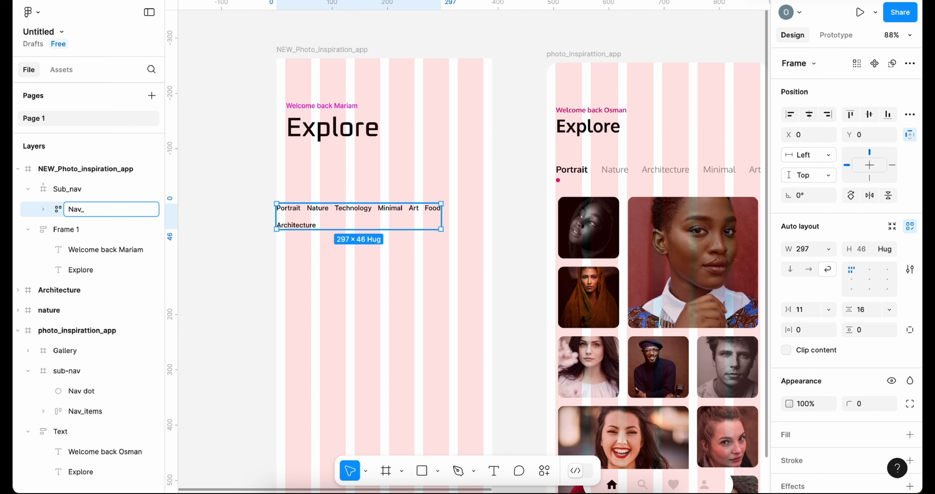
{"action": "type", "text": "s"}
{"action": "left_click", "coordinate": [188, 232]}
Move Sub_nav just below the Explore heading to X 17, Y 184, and set the horizontal gap of Nav_items to 22.
{"action": "left_click_drag", "start_coordinate": [327, 211], "coordinate": [337, 167]}
{"action": "left_click", "coordinate": [87, 209]}
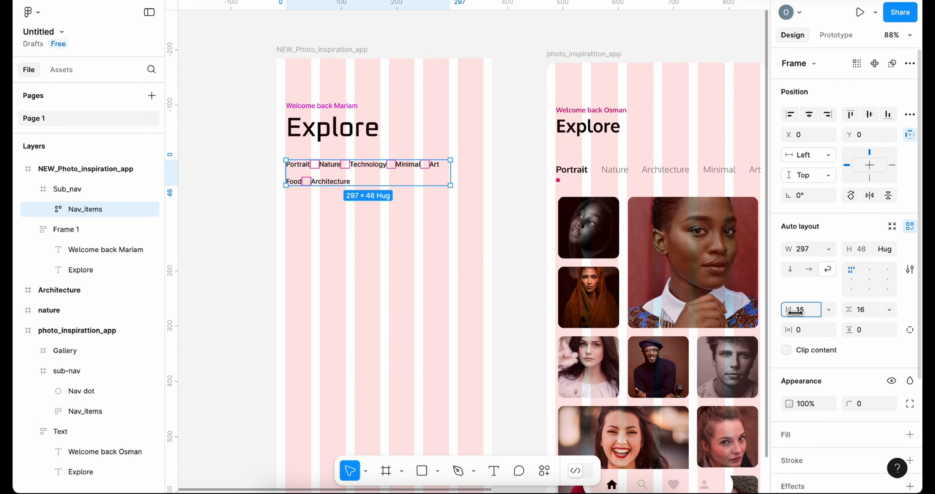
{"action": "left_click_drag", "start_coordinate": [799, 312], "coordinate": [802, 315]}
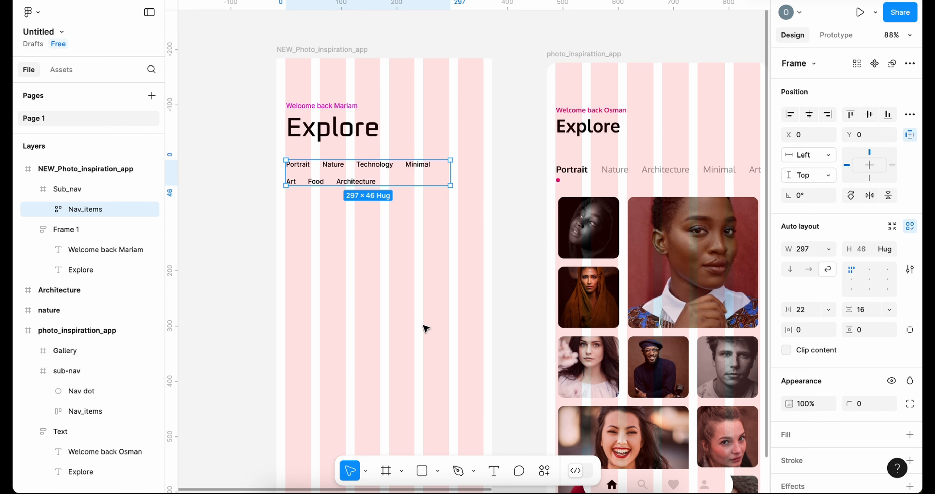
Widen Nav_items to 461 to fit the labels on one line, and select the Sub_nav frame.
{"action": "left_click_drag", "start_coordinate": [449, 178], "coordinate": [535, 184]}
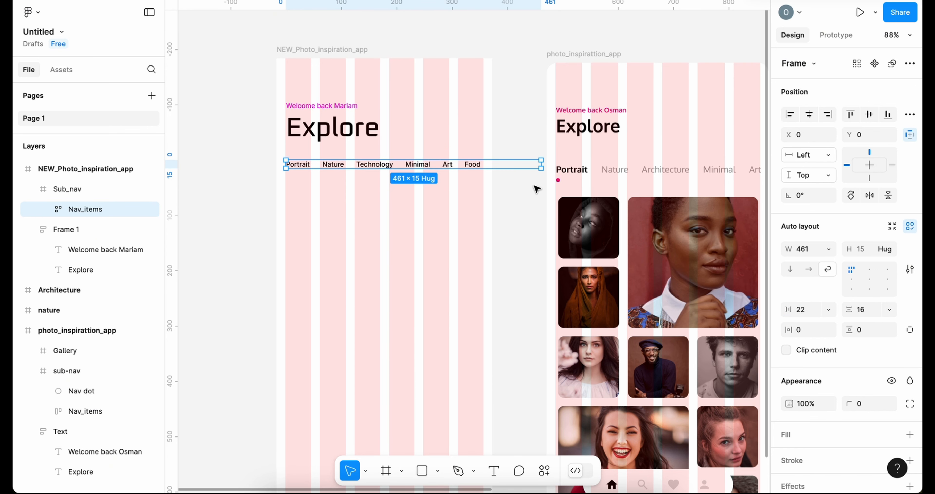
{"action": "left_click", "coordinate": [309, 194]}
{"action": "left_click", "coordinate": [423, 191]}
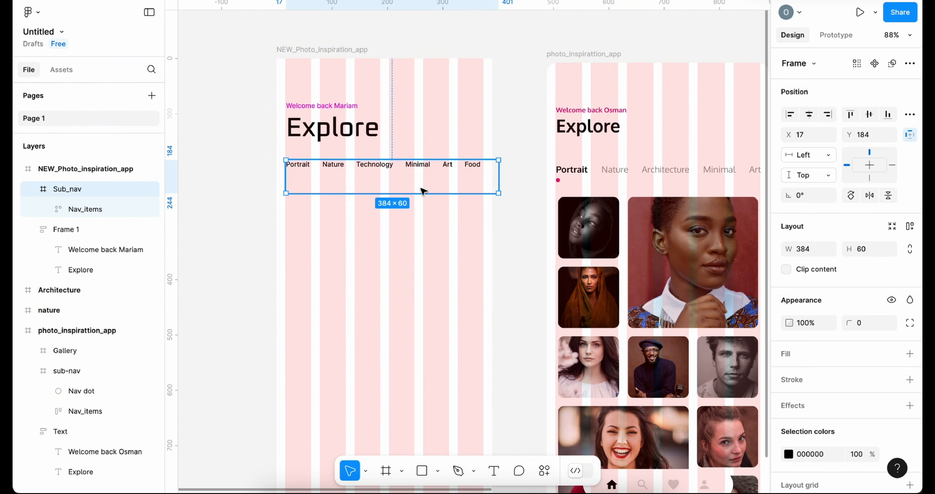
Move the Sub_nav frame below the Explore heading to X 16, Y 195.
{"action": "left_click", "coordinate": [355, 253]}
{"action": "left_click", "coordinate": [348, 170]}
{"action": "key", "text": "shift+Up"}
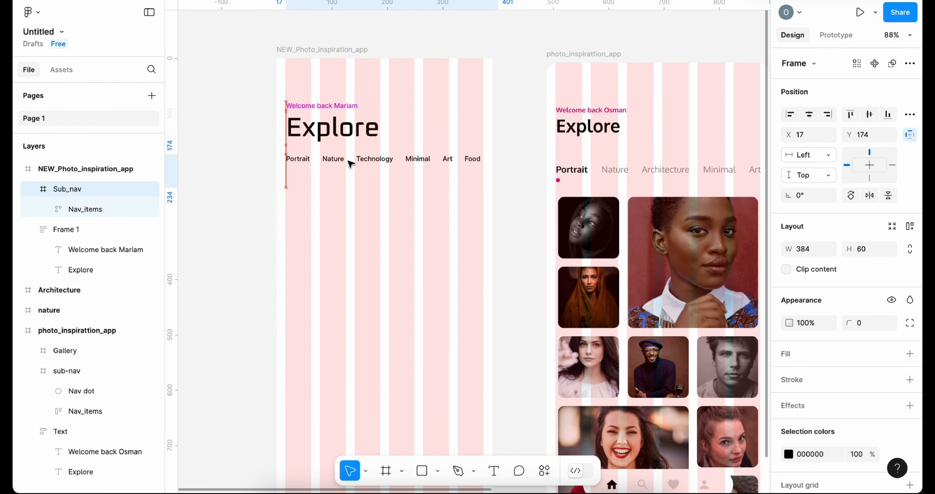
{"action": "scroll", "coordinate": [362, 176], "scroll_direction": "up", "scroll_amount": 5}
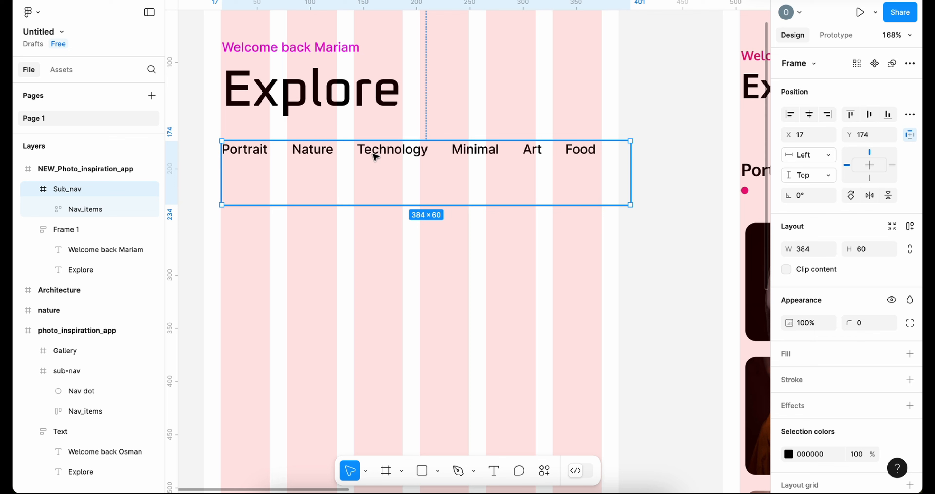
{"action": "left_click_drag", "start_coordinate": [375, 157], "coordinate": [376, 178]}
Set the font weight of the Portrait label in Nav_items to Bold.
{"action": "double_click", "coordinate": [249, 177]}
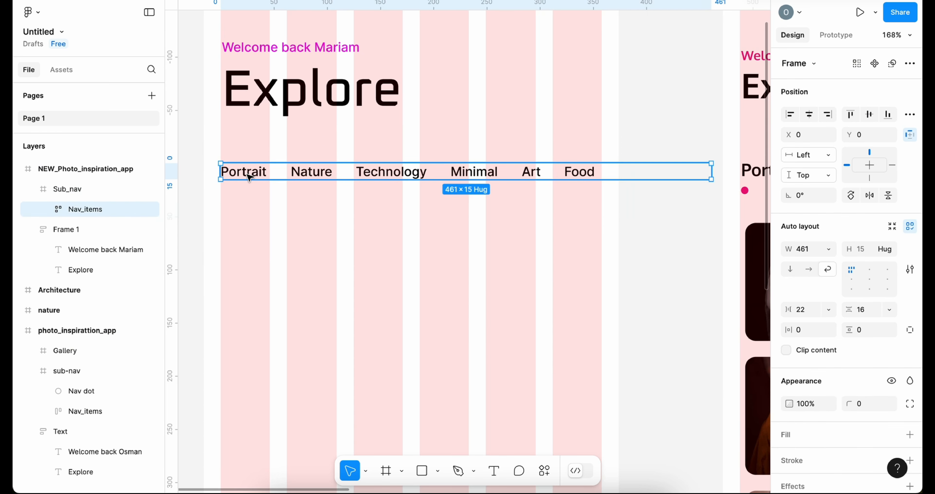
{"action": "double_click", "coordinate": [253, 175]}
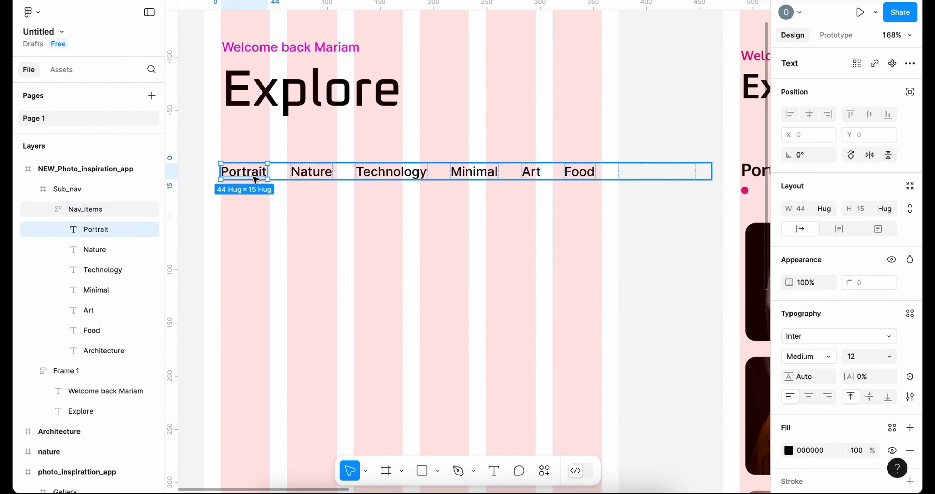
{"action": "left_click", "coordinate": [828, 357]}
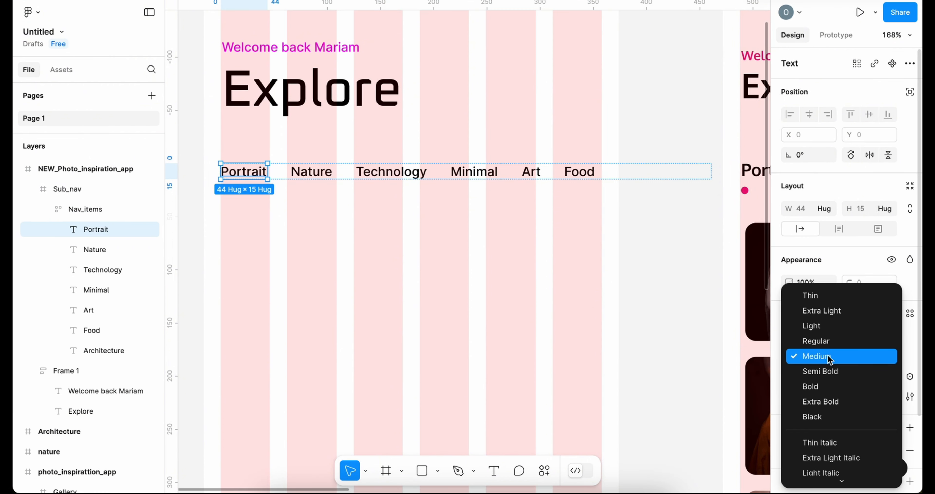
{"action": "left_click", "coordinate": [820, 385]}
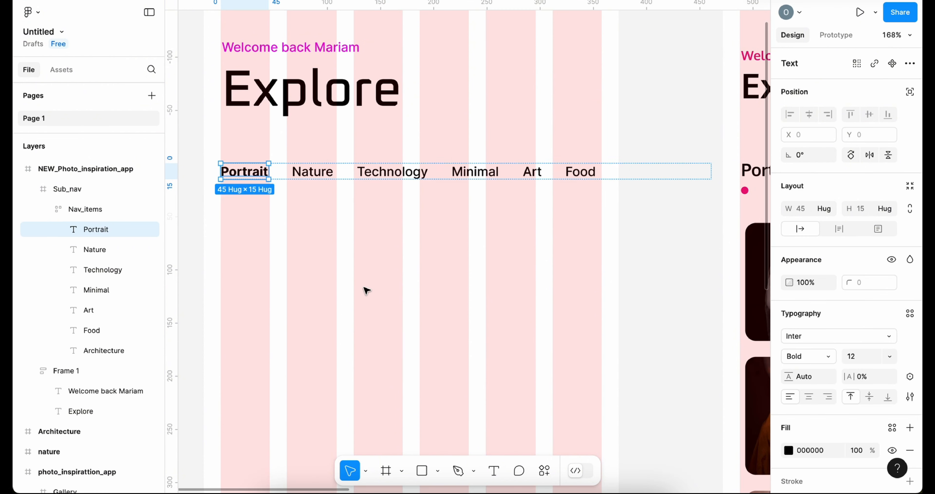
Set the fill opacity of the Nature, Technology, Minimal, Art and Food labels to 40%.
{"action": "left_click", "coordinate": [311, 173]}
{"action": "left_click", "coordinate": [388, 173], "text": "shift"}
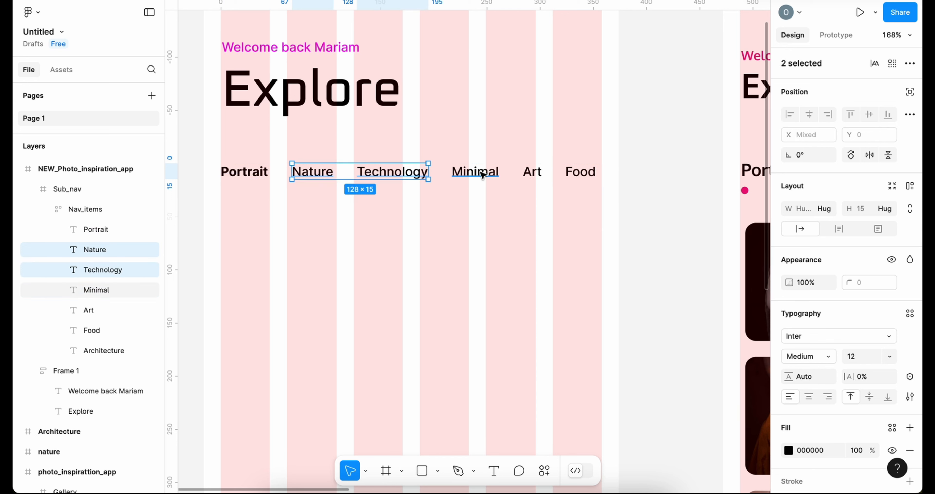
{"action": "left_click", "coordinate": [464, 172], "text": "shift"}
{"action": "left_click", "coordinate": [535, 172], "text": "shift"}
{"action": "left_click", "coordinate": [573, 172], "text": "shift"}
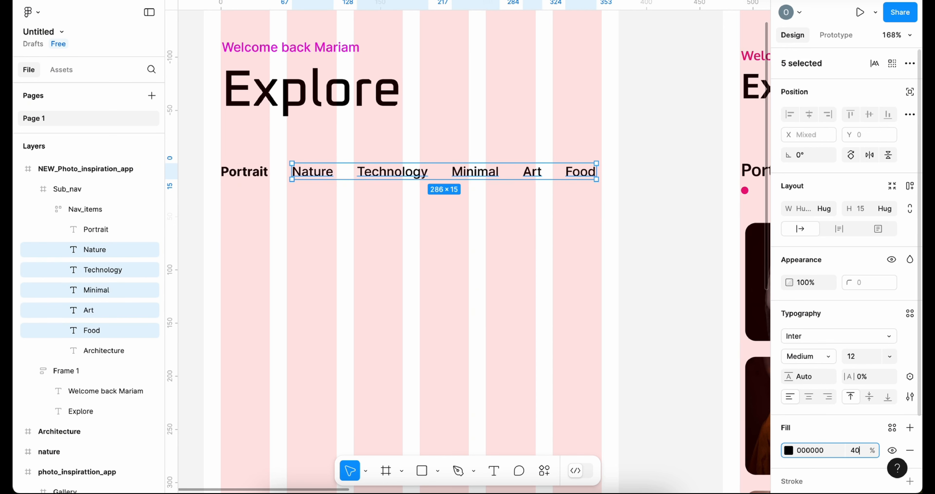
{"action": "type", "text": "40"}
{"action": "left_click", "coordinate": [704, 445]}
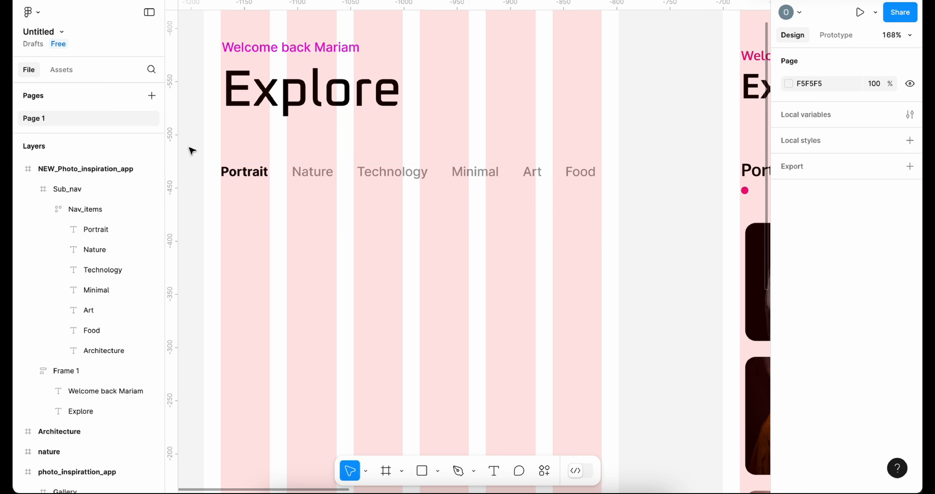
Reduce the height of the Sub_nav frame so it fits closely around the category labels.
{"action": "left_click", "coordinate": [376, 219]}
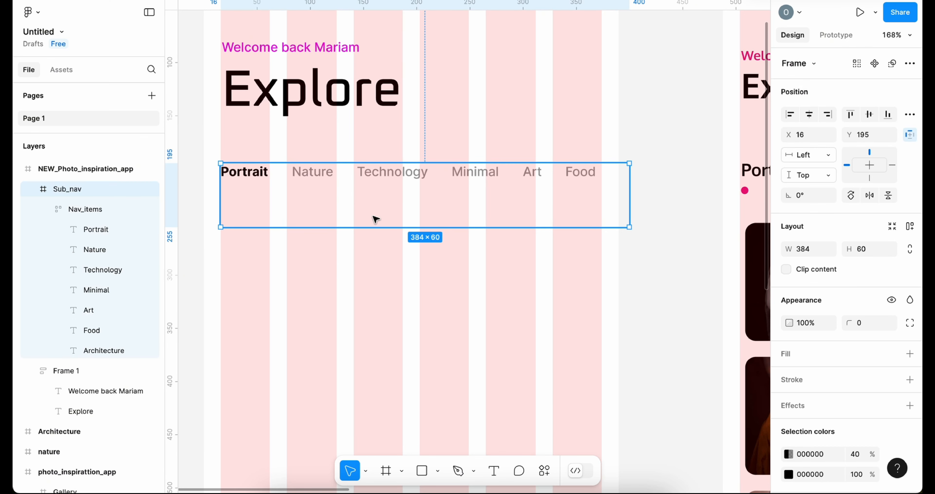
{"action": "left_click_drag", "start_coordinate": [389, 227], "coordinate": [389, 183]}
{"action": "left_click", "coordinate": [217, 267]}
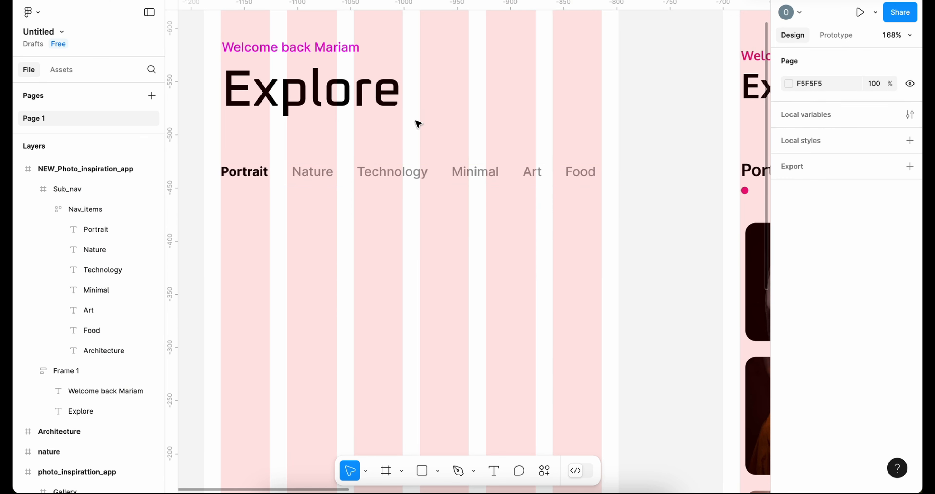
Draw a thin rectangle about 27 × 5 below the Portrait label and set its corner radius to 70.
{"action": "key", "text": "r"}
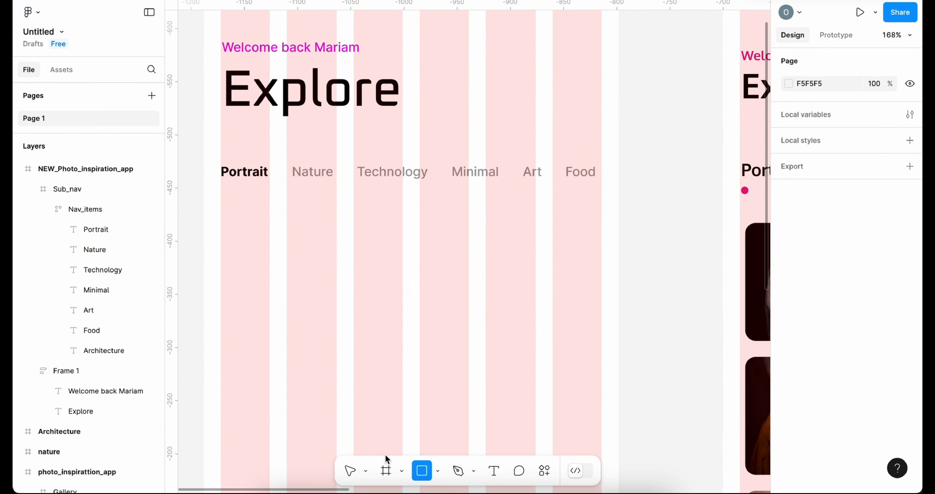
{"action": "left_click_drag", "start_coordinate": [248, 238], "coordinate": [275, 241]}
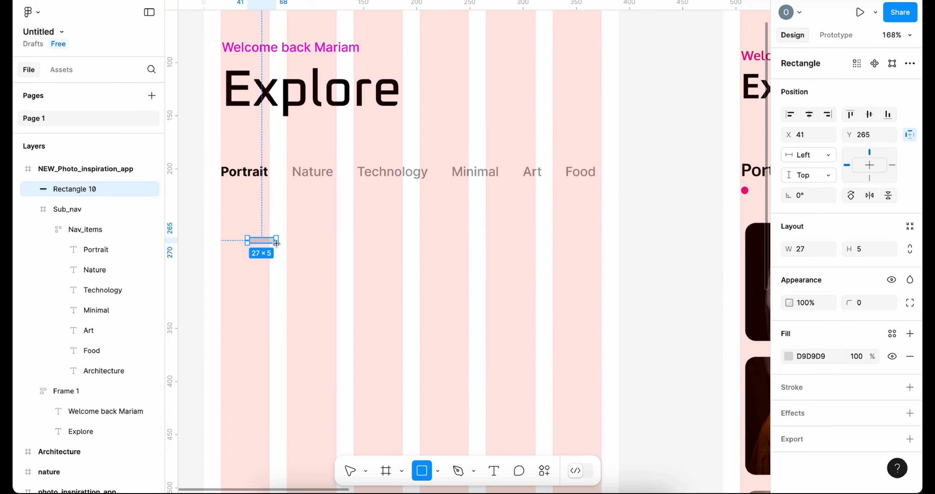
{"action": "left_click", "coordinate": [345, 244]}
{"action": "left_click", "coordinate": [272, 241]}
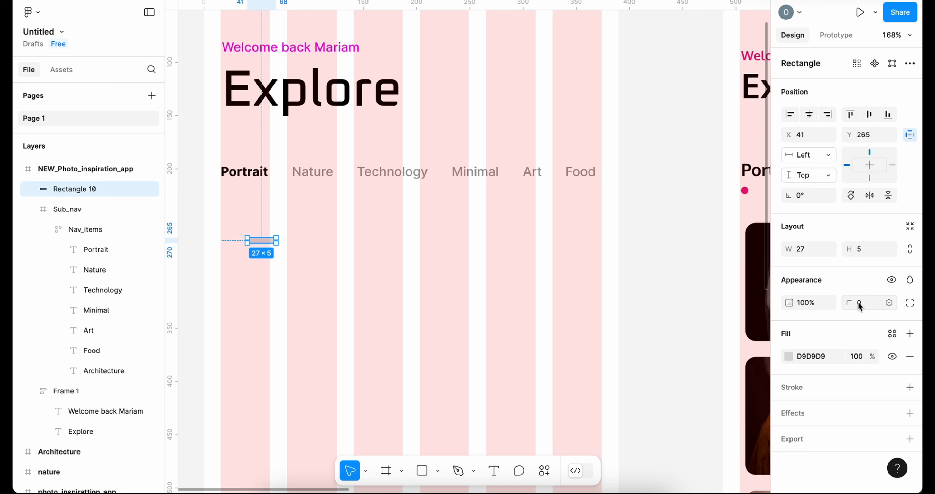
{"action": "left_click_drag", "start_coordinate": [867, 305], "coordinate": [540, 280]}
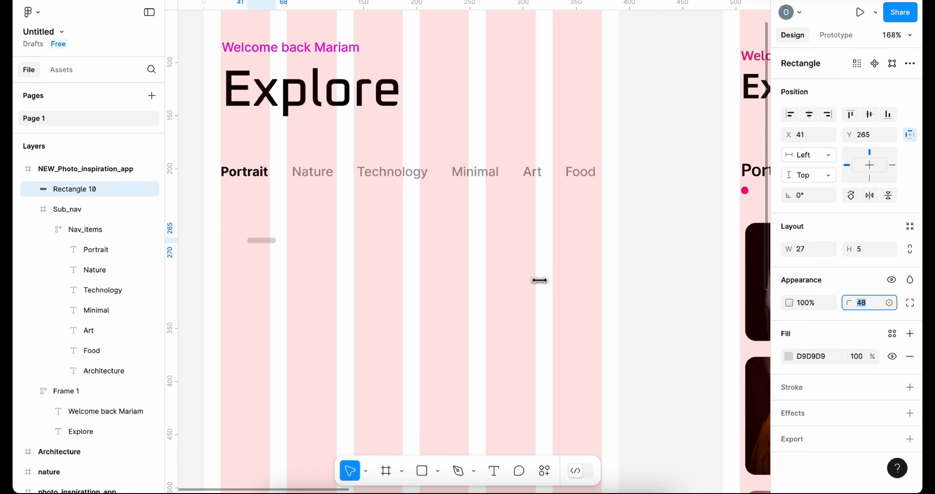
{"action": "left_click", "coordinate": [390, 305]}
Fill the small rounded bar with the magenta page color E90CED.
{"action": "left_click", "coordinate": [270, 242]}
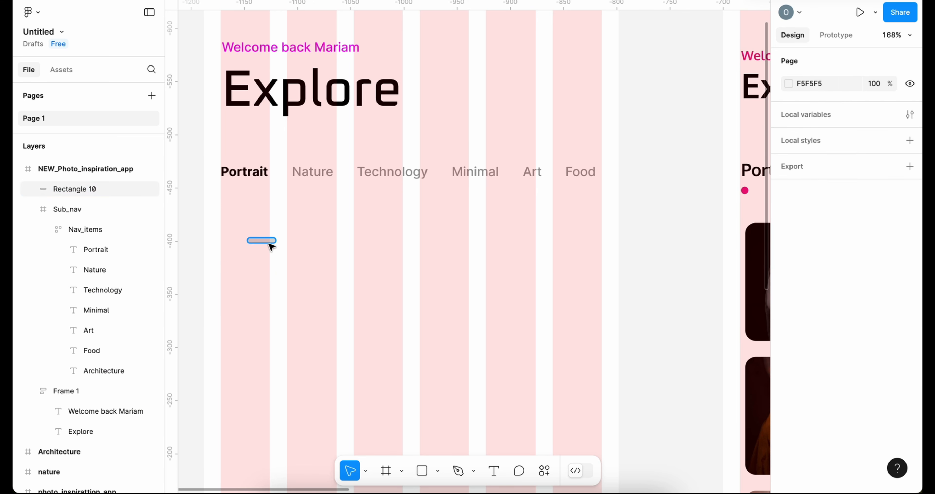
{"action": "left_click", "coordinate": [788, 356]}
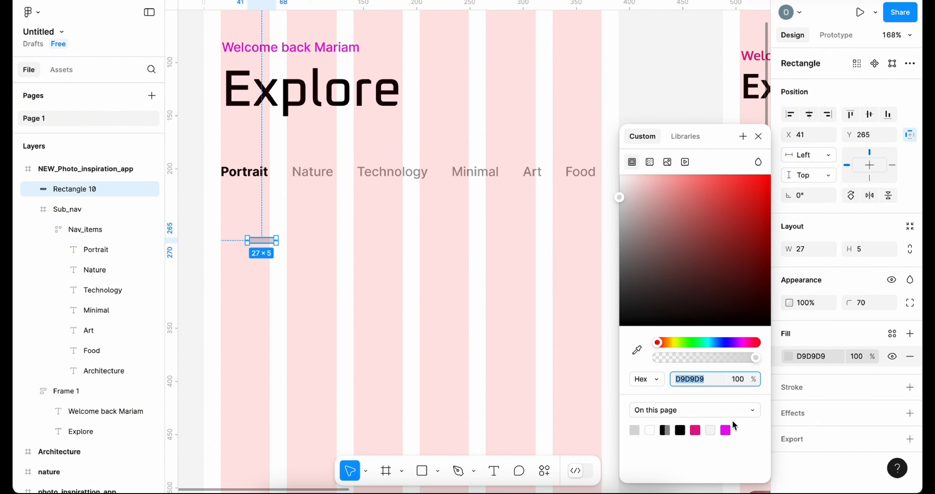
{"action": "left_click", "coordinate": [734, 425]}
{"action": "left_click", "coordinate": [210, 241]}
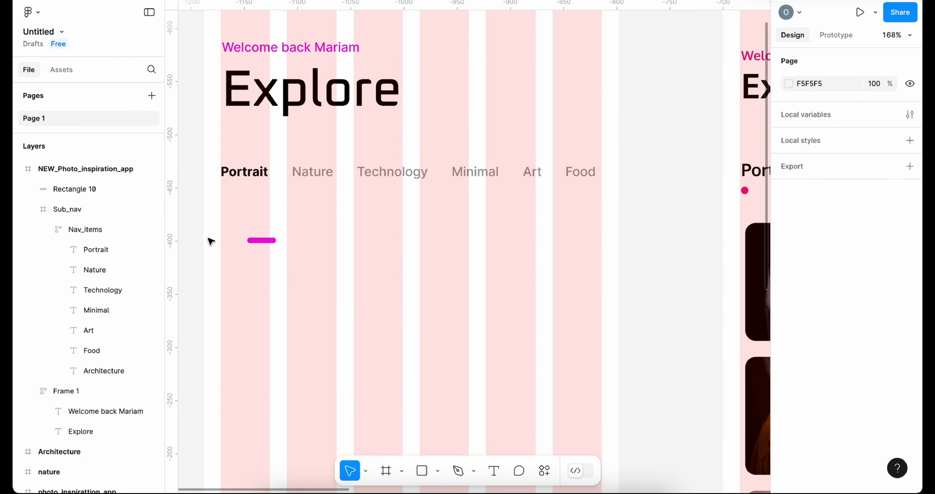
Nest the magenta bar inside Sub_nav, shorten it to 21 × 5 and place it directly under the Portrait label at X 1, Y 15.
{"action": "left_click", "coordinate": [80, 191]}
{"action": "left_click_drag", "start_coordinate": [85, 218], "coordinate": [87, 219]}
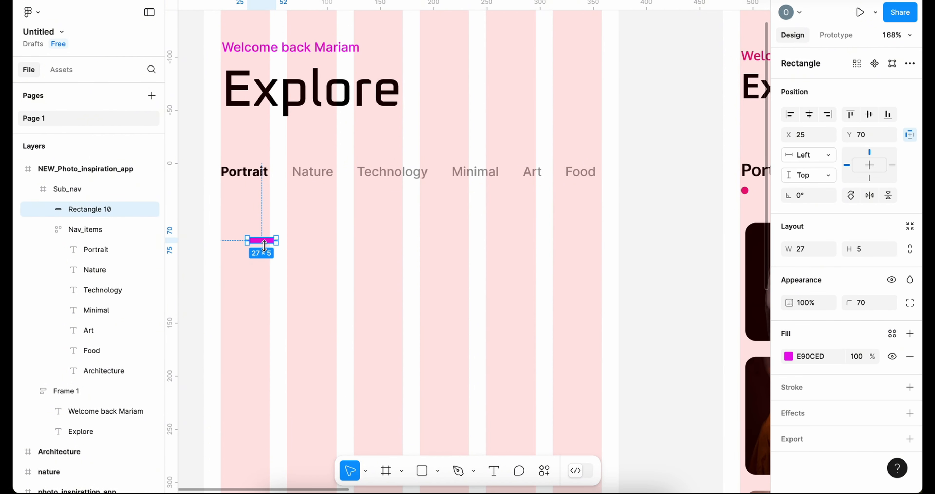
{"action": "left_click_drag", "start_coordinate": [264, 242], "coordinate": [236, 194]}
{"action": "left_click", "coordinate": [386, 317]}
{"action": "left_click", "coordinate": [246, 240]}
{"action": "left_click", "coordinate": [251, 172]}
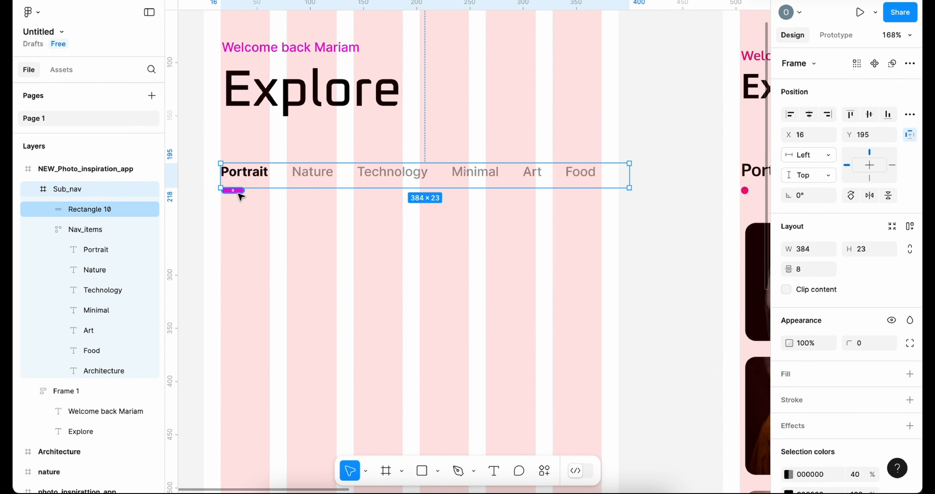
{"action": "left_click_drag", "start_coordinate": [238, 192], "coordinate": [243, 186]}
{"action": "left_click", "coordinate": [261, 179]}
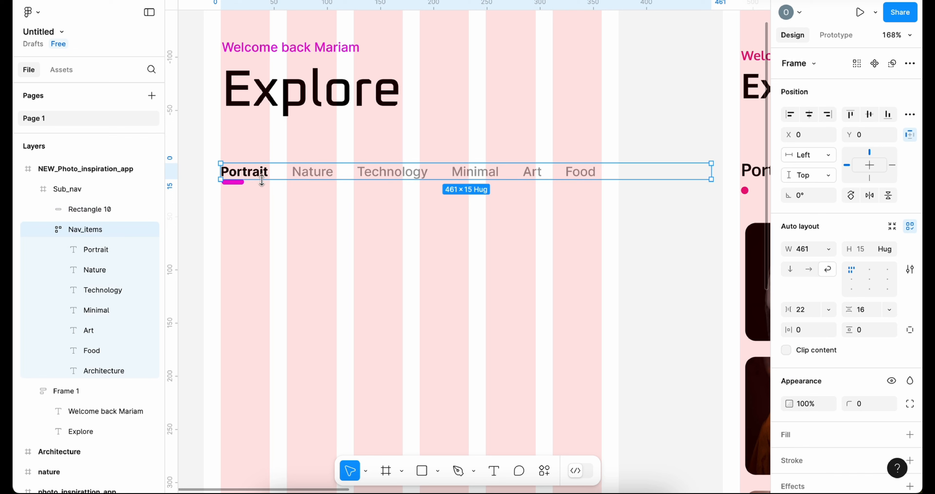
{"action": "left_click", "coordinate": [232, 181]}
Increase the height of Sub_nav and move the magenta bar slightly down to leave a gap below the Portrait label.
{"action": "scroll", "coordinate": [263, 268], "scroll_direction": "up", "scroll_amount": 3}
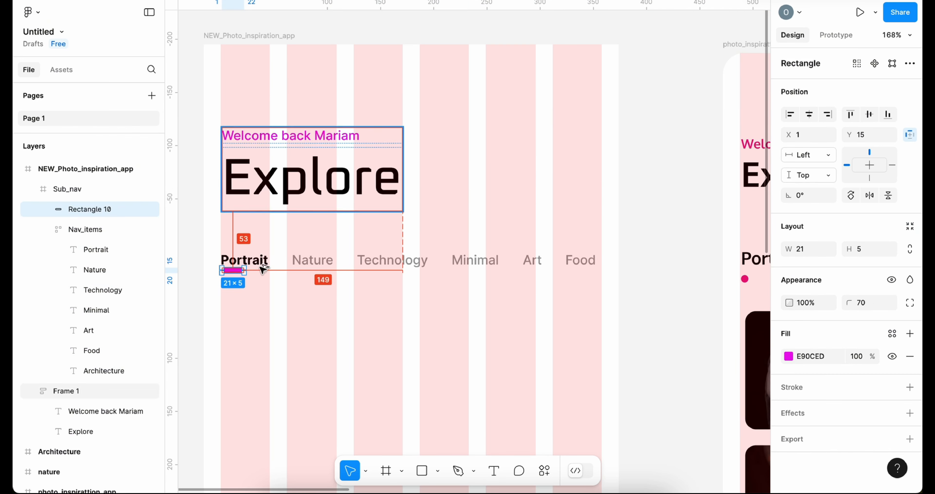
{"action": "scroll", "coordinate": [263, 268], "scroll_direction": "up", "scroll_amount": 4}
{"action": "scroll", "coordinate": [346, 300], "scroll_direction": "down", "scroll_amount": 1}
{"action": "left_click", "coordinate": [402, 349]}
{"action": "scroll", "coordinate": [340, 303], "scroll_direction": "down", "scroll_amount": 2}
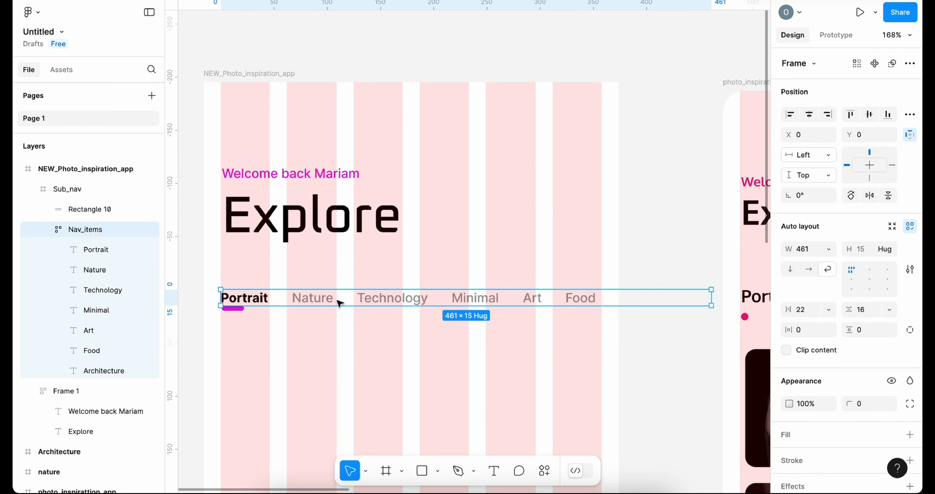
{"action": "scroll", "coordinate": [339, 303], "scroll_direction": "down", "scroll_amount": 1}
{"action": "left_click", "coordinate": [73, 189]}
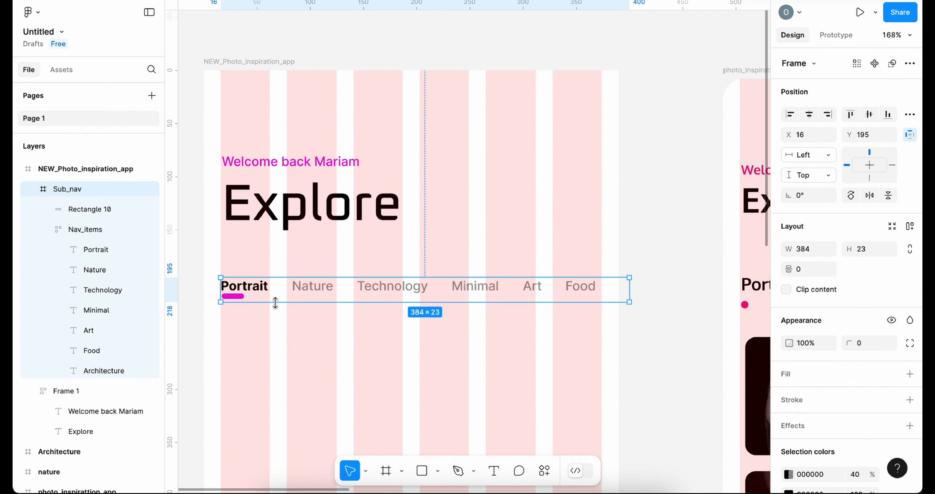
{"action": "left_click_drag", "start_coordinate": [233, 291], "coordinate": [271, 307]}
{"action": "left_click", "coordinate": [240, 268]}
{"action": "left_click", "coordinate": [271, 303]}
{"action": "left_click", "coordinate": [352, 251]}
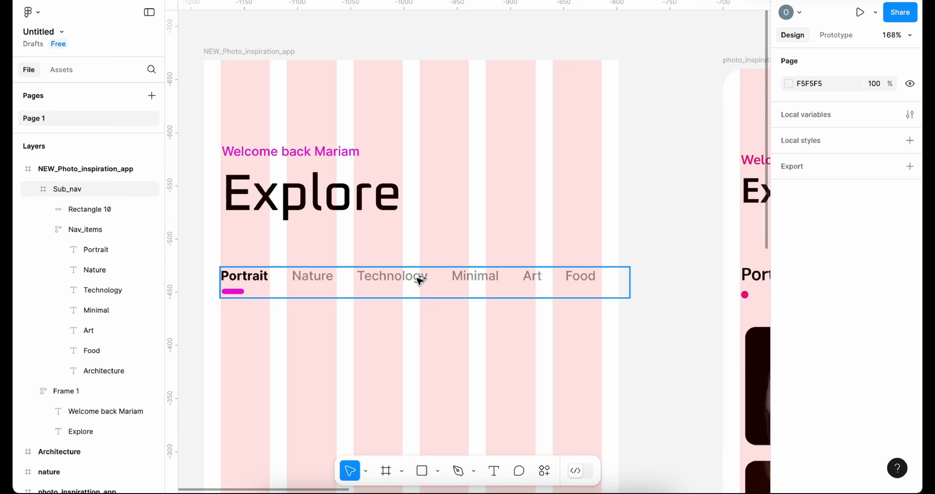
Draw a 237 × 237 rectangle over the large portrait in the reference gallery and move it into the new frame at X 137, Y 243.
{"action": "scroll", "coordinate": [417, 278], "scroll_direction": "down", "scroll_amount": 2}
{"action": "scroll", "coordinate": [417, 279], "scroll_direction": "down", "scroll_amount": 3}
{"action": "scroll", "coordinate": [418, 280], "scroll_direction": "down", "scroll_amount": 5}
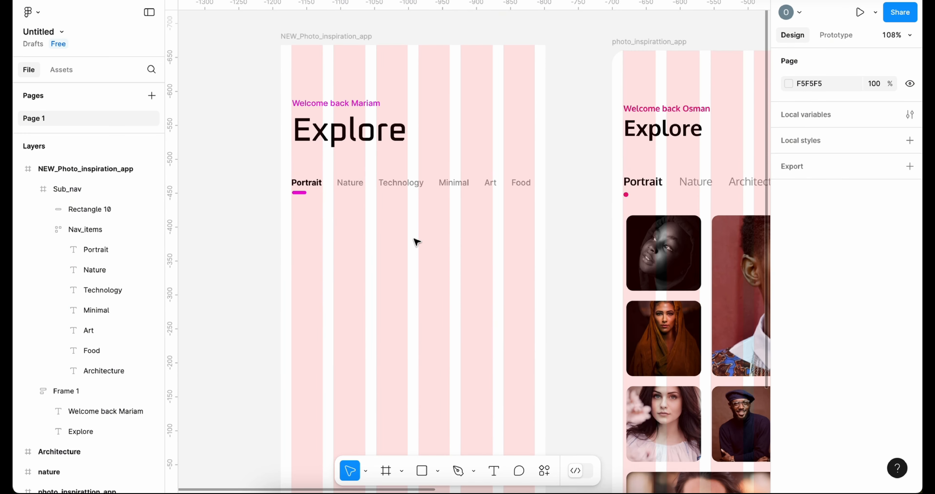
{"action": "scroll", "coordinate": [416, 242], "scroll_direction": "down", "scroll_amount": 1}
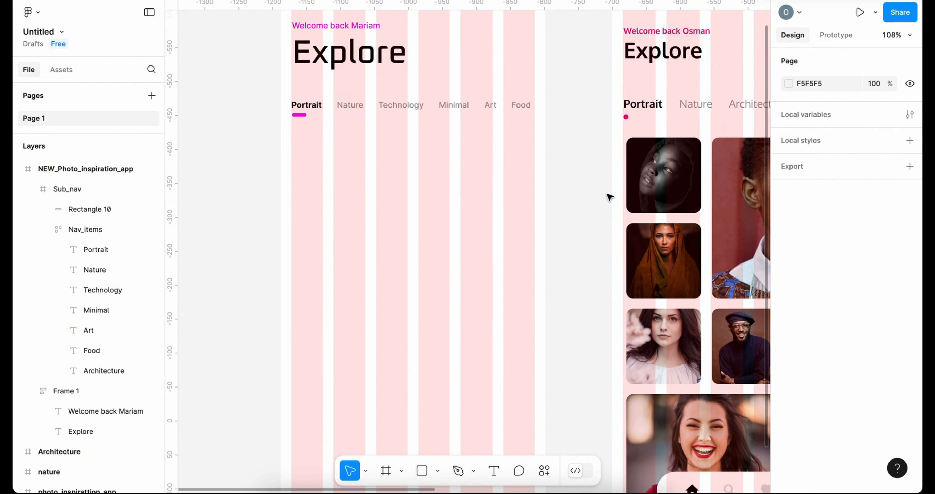
{"action": "scroll", "coordinate": [754, 193], "scroll_direction": "down", "scroll_amount": 5}
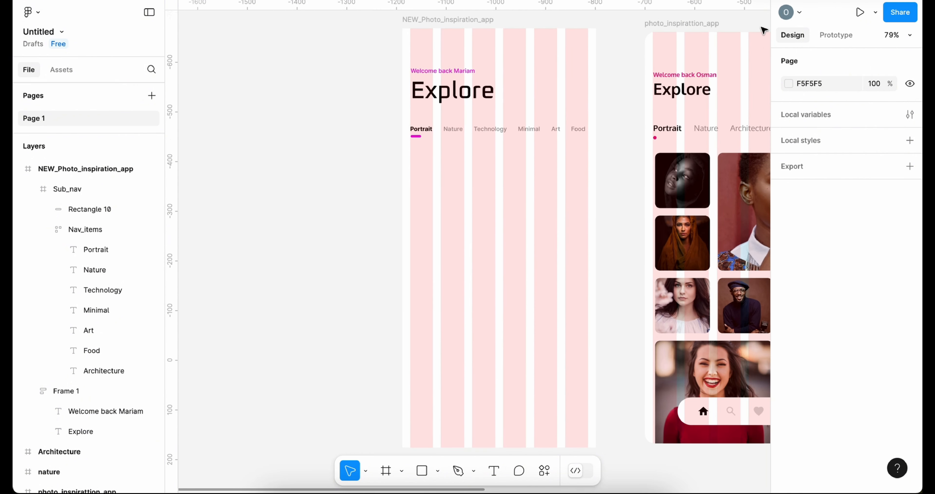
{"action": "scroll", "coordinate": [761, 29], "scroll_direction": "up", "scroll_amount": 2}
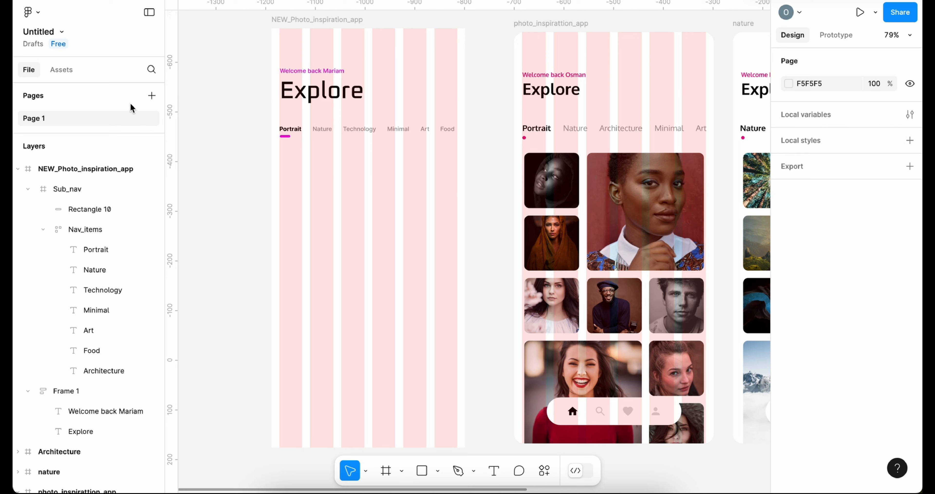
{"action": "left_click", "coordinate": [422, 470]}
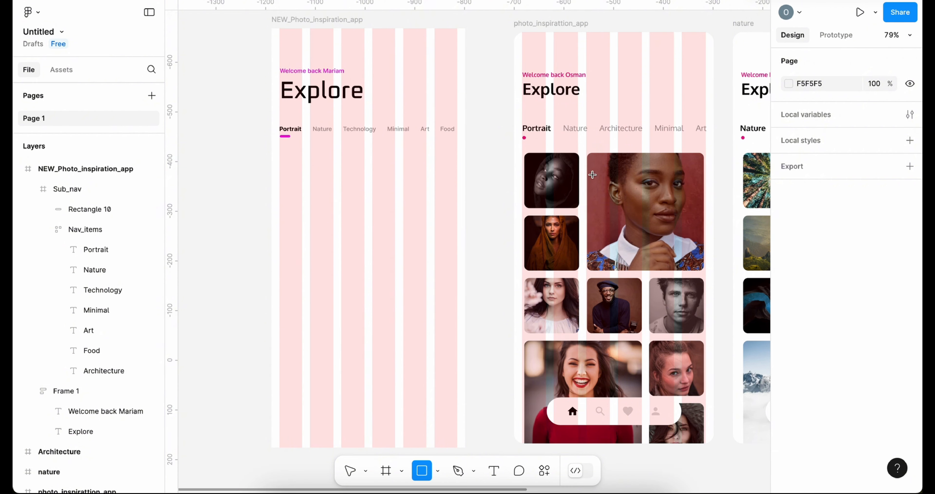
{"action": "left_click_drag", "start_coordinate": [586, 155], "coordinate": [703, 270]}
{"action": "left_click_drag", "start_coordinate": [649, 154], "coordinate": [649, 152]}
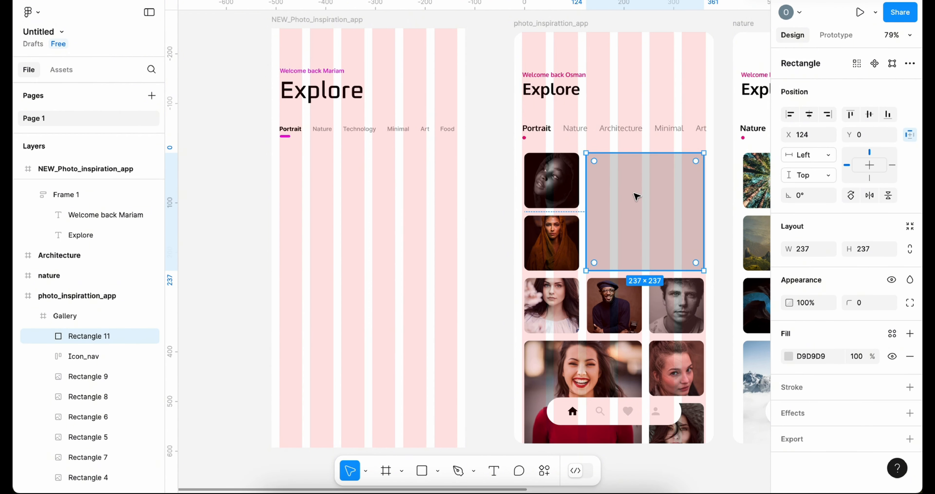
{"action": "left_click_drag", "start_coordinate": [648, 211], "coordinate": [403, 206]}
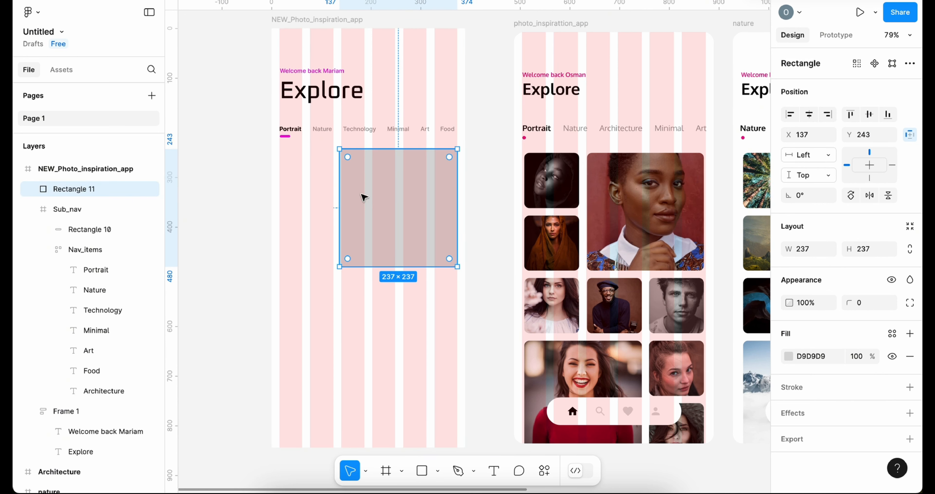
Align the large placeholder's left edge to the column, duplicate it, size the copy to 113 × 111 on the reference's first photo and place it at X 16, Y 243.
{"action": "left_click_drag", "start_coordinate": [339, 206], "coordinate": [385, 305]}
{"action": "left_click_drag", "start_coordinate": [346, 262], "coordinate": [378, 294]}
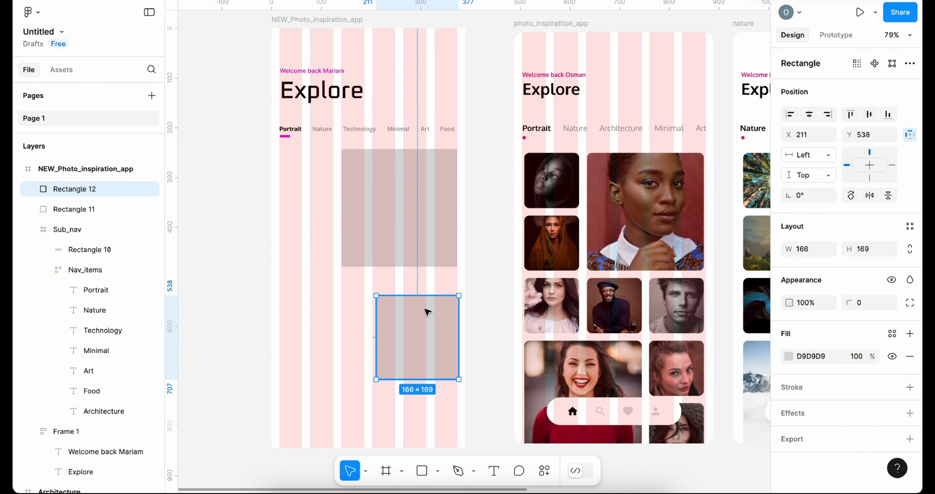
{"action": "left_click_drag", "start_coordinate": [426, 311], "coordinate": [560, 179]}
{"action": "left_click_drag", "start_coordinate": [609, 237], "coordinate": [565, 207]}
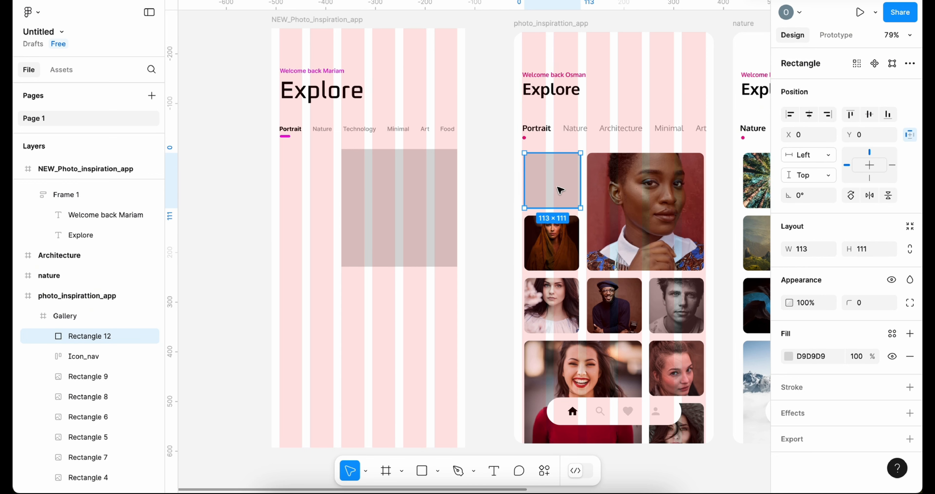
{"action": "left_click_drag", "start_coordinate": [560, 189], "coordinate": [318, 185]}
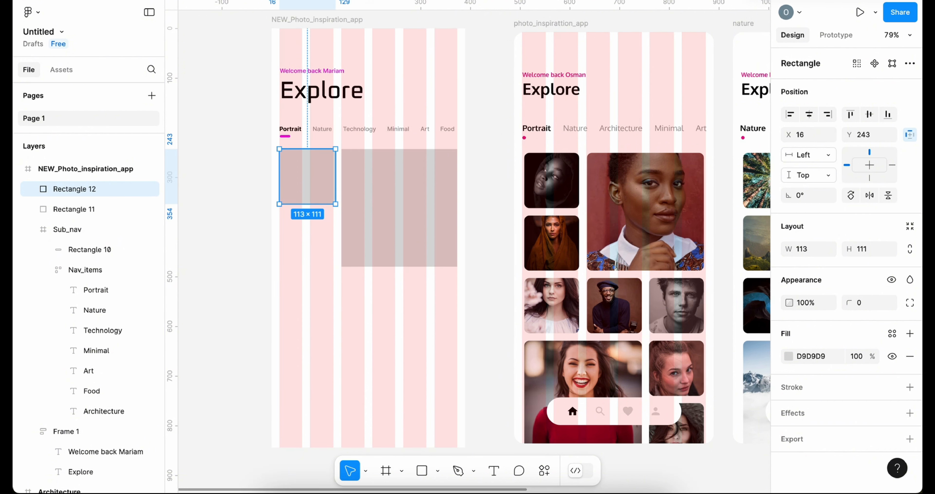
Narrow the small gallery placeholder to 109 × 111 so its right edge aligns with the second layout column.
{"action": "scroll", "coordinate": [321, 186], "scroll_direction": "up", "scroll_amount": 1}
{"action": "scroll", "coordinate": [321, 185], "scroll_direction": "up", "scroll_amount": 3}
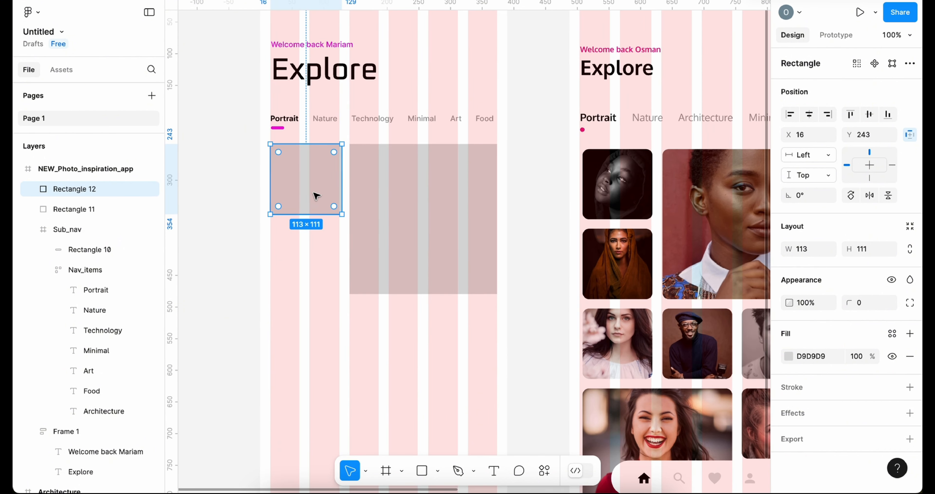
{"action": "left_click_drag", "start_coordinate": [338, 180], "coordinate": [336, 181]}
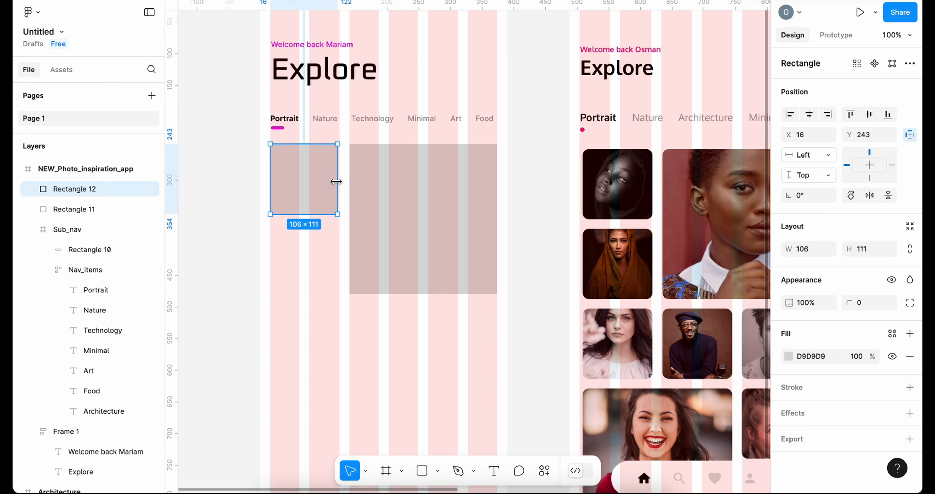
{"action": "scroll", "coordinate": [337, 196], "scroll_direction": "down", "scroll_amount": 3}
{"action": "scroll", "coordinate": [337, 182], "scroll_direction": "up", "scroll_amount": 3}
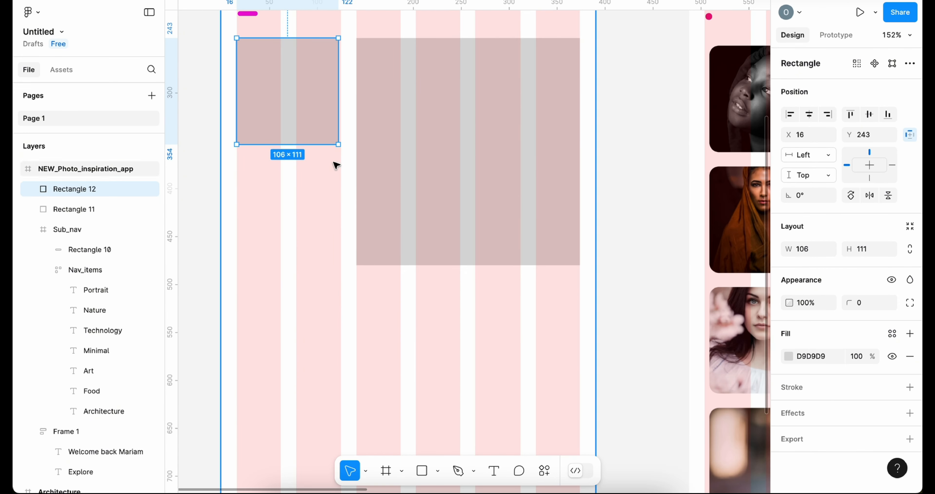
{"action": "scroll", "coordinate": [336, 165], "scroll_direction": "up", "scroll_amount": 2}
{"action": "left_click_drag", "start_coordinate": [340, 143], "coordinate": [342, 142]}
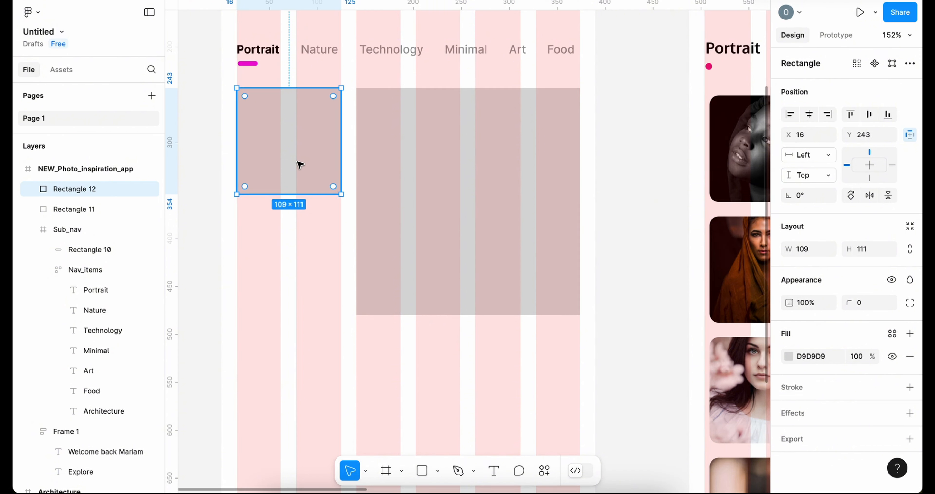
Duplicate the 109 × 111 placeholder twice down the first gallery column, placing the copies at Y 369 and Y 495.
{"action": "left_click_drag", "start_coordinate": [298, 169], "coordinate": [307, 279]}
{"action": "scroll", "coordinate": [311, 240], "scroll_direction": "down", "scroll_amount": 5}
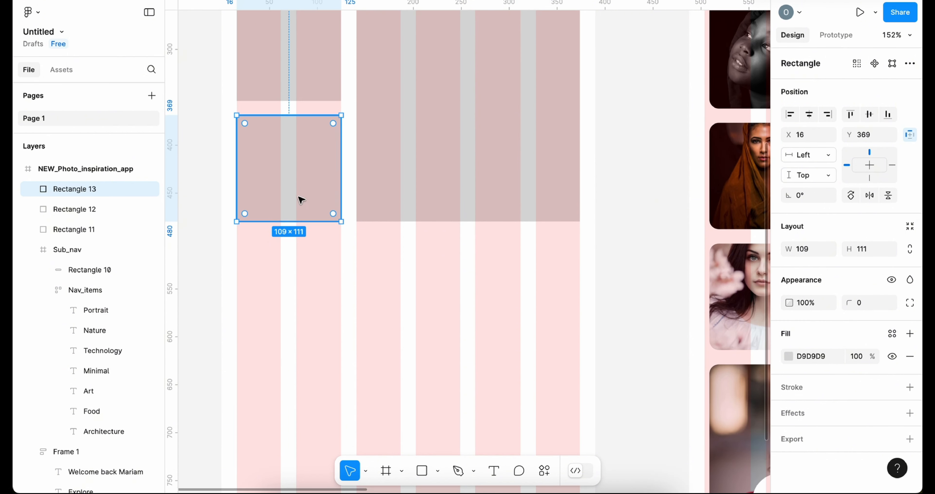
{"action": "left_click_drag", "start_coordinate": [303, 181], "coordinate": [318, 296]}
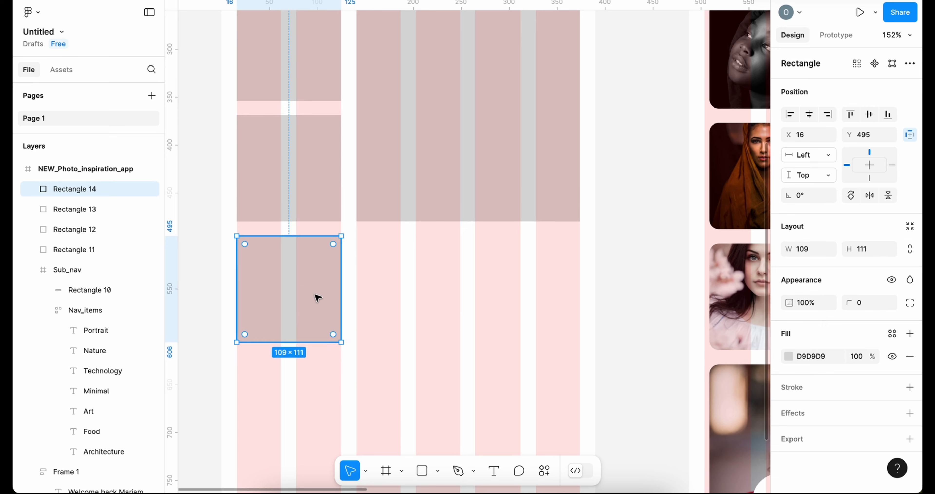
Duplicate the small placeholder across the third gallery row and twice more down the last column, ending at X 265, Y 747.
{"action": "scroll", "coordinate": [317, 298], "scroll_direction": "down", "scroll_amount": 2}
{"action": "scroll", "coordinate": [317, 298], "scroll_direction": "down", "scroll_amount": 3}
{"action": "left_click_drag", "start_coordinate": [290, 196], "coordinate": [520, 312]}
{"action": "scroll", "coordinate": [457, 244], "scroll_direction": "down", "scroll_amount": 2}
{"action": "scroll", "coordinate": [519, 303], "scroll_direction": "down", "scroll_amount": 4}
{"action": "left_click_drag", "start_coordinate": [521, 250], "coordinate": [522, 331]}
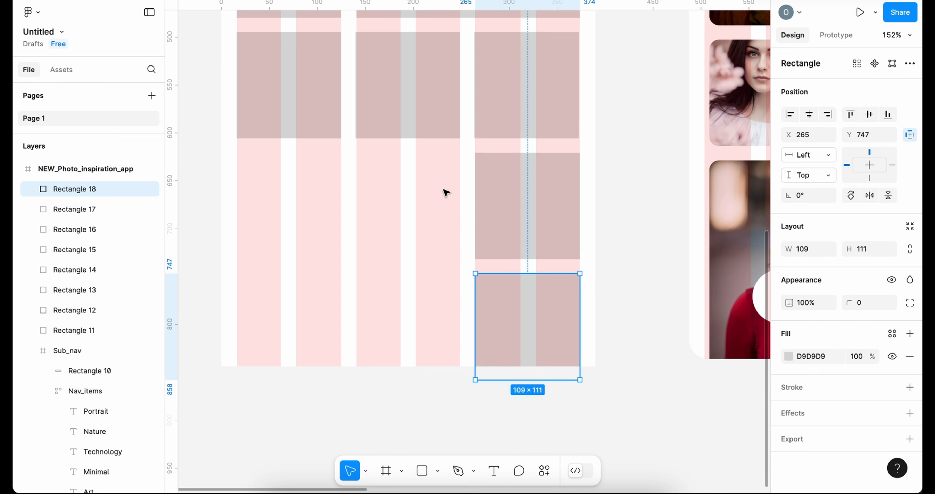
Duplicate the third row's first placeholder to X 16, Y 621 and enlarge the copy to 233 × 223, reaching the frame's lower edge.
{"action": "scroll", "coordinate": [441, 193], "scroll_direction": "down", "scroll_amount": 1}
{"action": "left_click", "coordinate": [288, 108]}
{"action": "right_click", "coordinate": [289, 86]}
{"action": "left_click", "coordinate": [285, 150]}
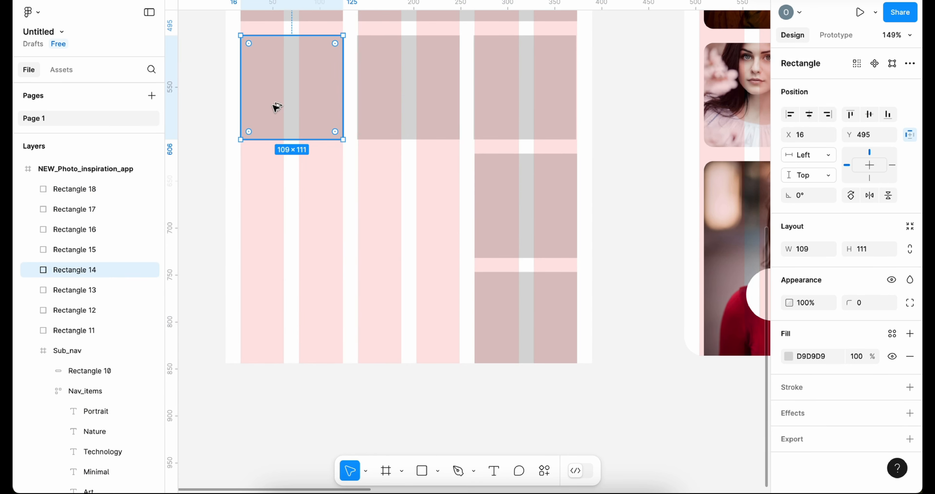
{"action": "left_click_drag", "start_coordinate": [273, 106], "coordinate": [275, 225]}
{"action": "left_click_drag", "start_coordinate": [343, 258], "coordinate": [458, 357]}
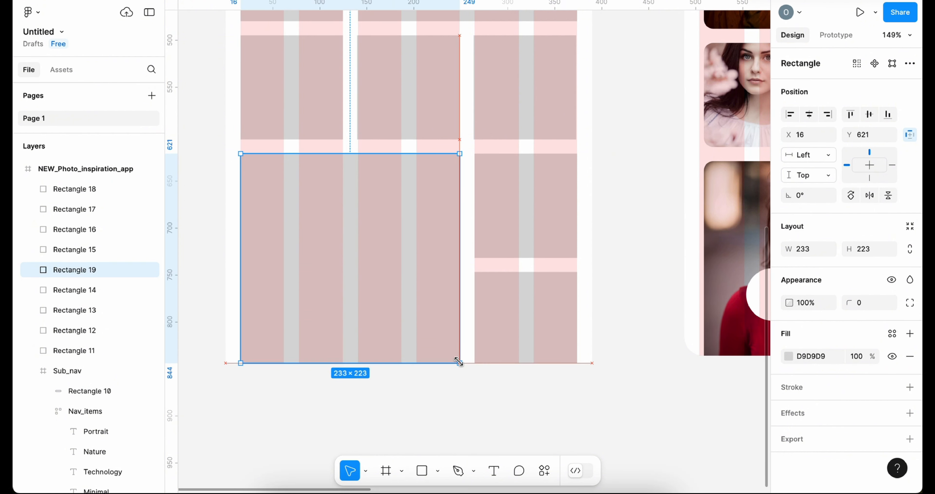
Select all nine gallery placeholders in the new frame and set their corner radius to 6.
{"action": "left_click", "coordinate": [621, 167]}
{"action": "scroll", "coordinate": [425, 189], "scroll_direction": "down", "scroll_amount": 5}
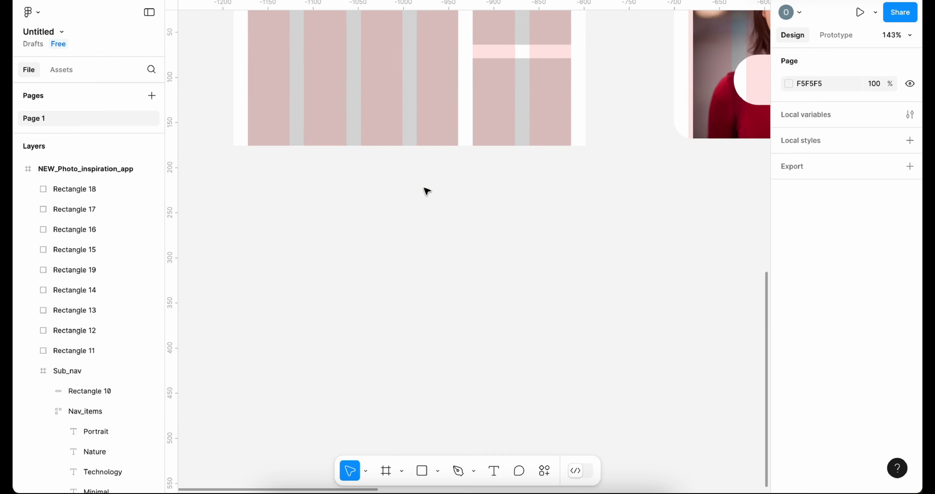
{"action": "scroll", "coordinate": [423, 190], "scroll_direction": "up", "scroll_amount": 5}
{"action": "scroll", "coordinate": [423, 190], "scroll_direction": "down", "scroll_amount": 10}
{"action": "scroll", "coordinate": [421, 236], "scroll_direction": "up", "scroll_amount": 3}
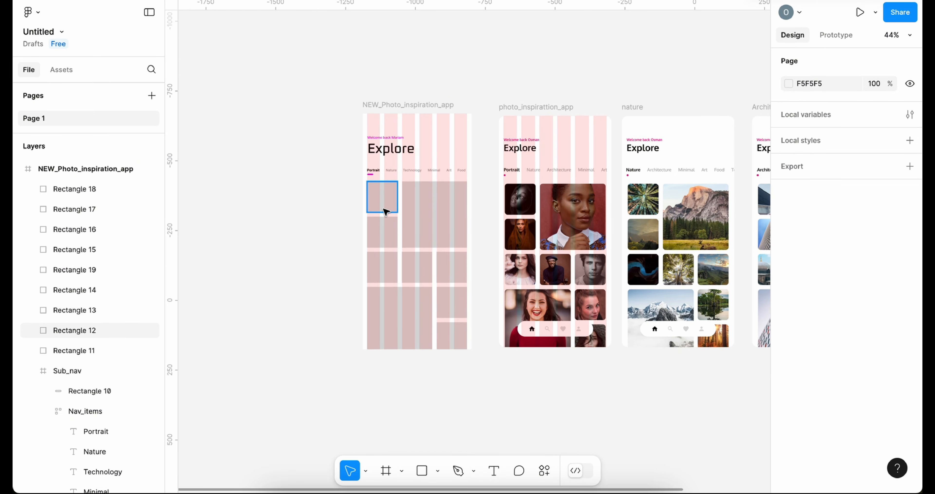
{"action": "scroll", "coordinate": [407, 244], "scroll_direction": "up", "scroll_amount": 2}
{"action": "left_click", "coordinate": [469, 215]}
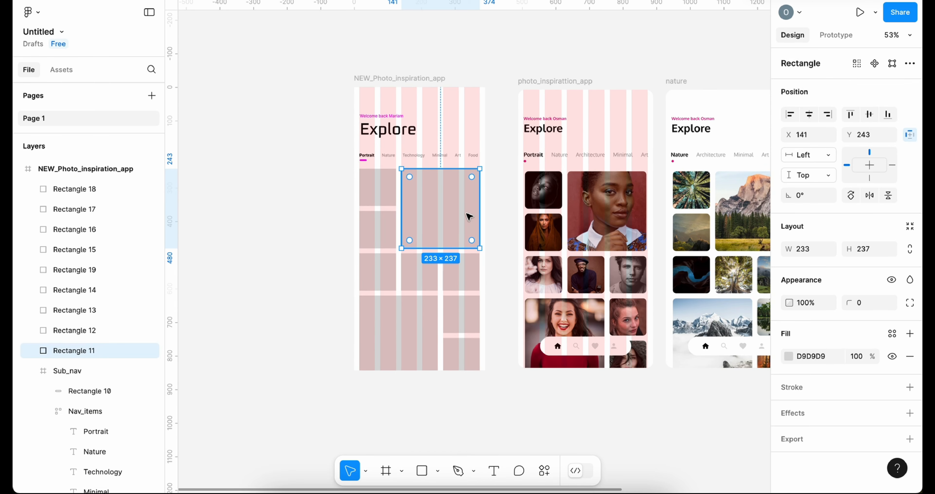
{"action": "left_click", "coordinate": [388, 192], "text": "shift"}
{"action": "left_click", "coordinate": [384, 244], "text": "shift"}
{"action": "left_click", "coordinate": [379, 272], "text": "shift"}
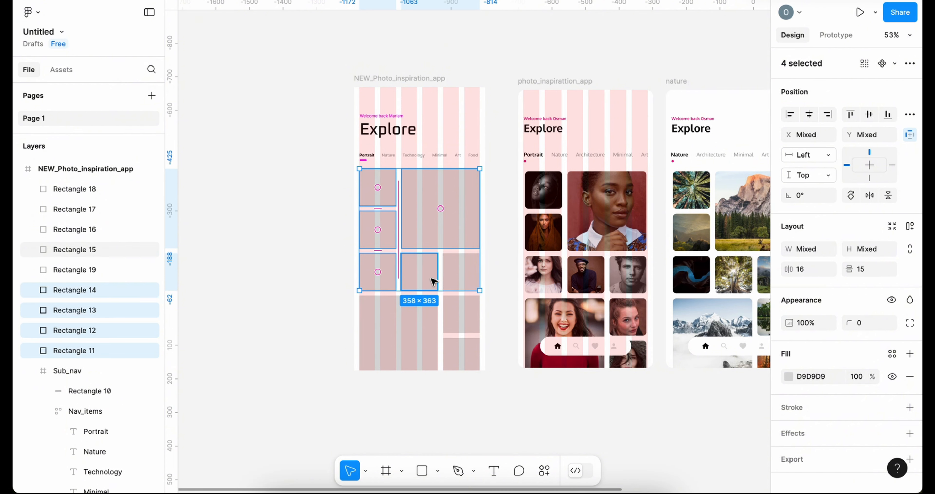
{"action": "left_click", "coordinate": [421, 272], "text": "shift"}
{"action": "left_click", "coordinate": [461, 272], "text": "shift"}
{"action": "left_click", "coordinate": [461, 313], "text": "shift"}
{"action": "left_click", "coordinate": [427, 327], "text": "shift"}
{"action": "left_click", "coordinate": [458, 355], "text": "shift"}
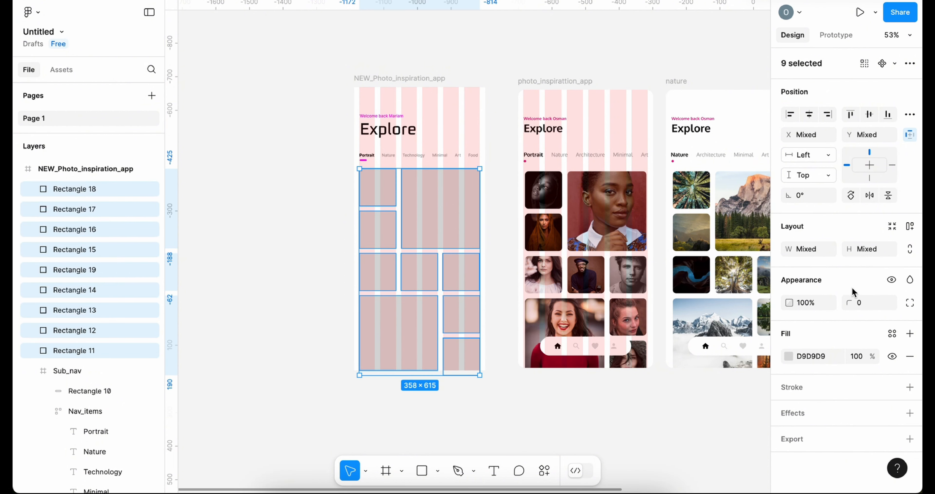
{"action": "type", "text": "8"}
{"action": "left_click", "coordinate": [667, 461]}
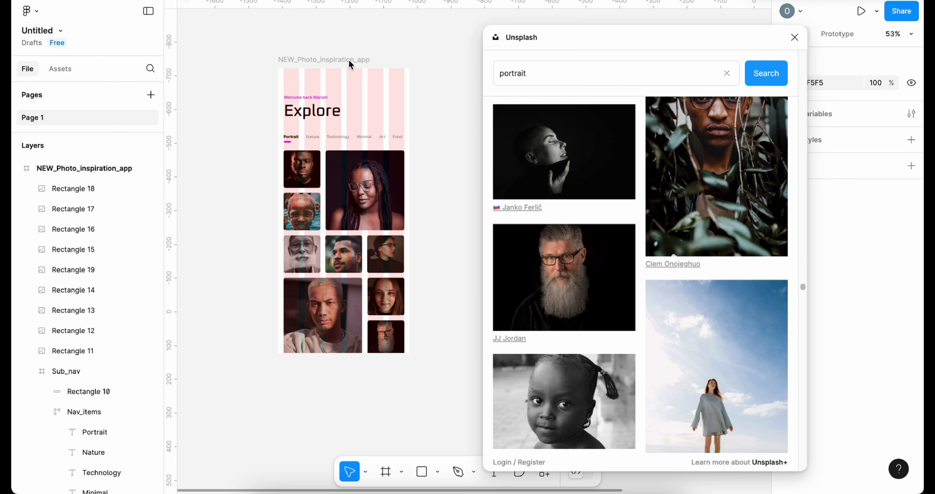
{"action": "right_click", "coordinate": [431, 36]}
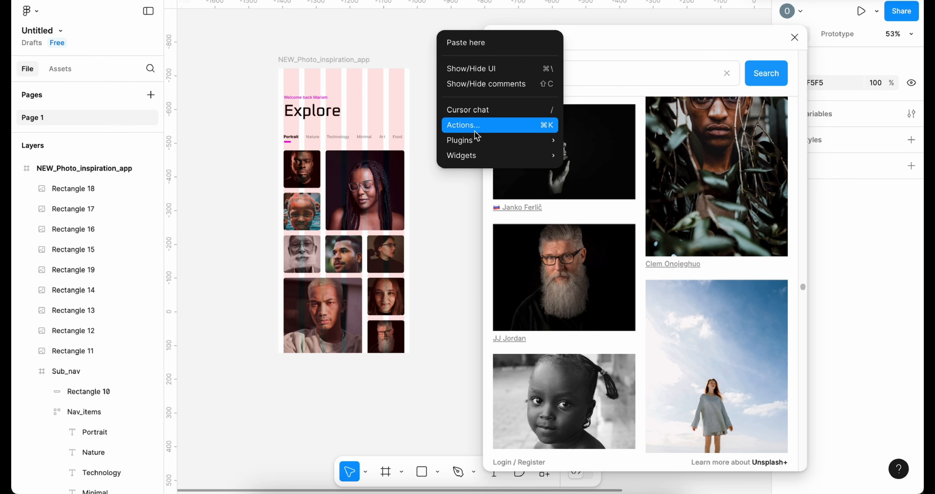
{"action": "mouse_move", "coordinate": [477, 140]}
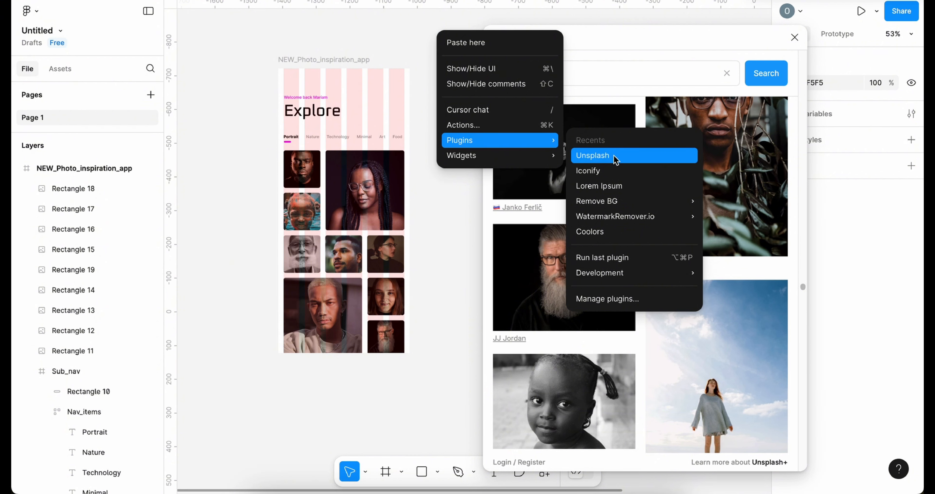
{"action": "left_click", "coordinate": [428, 199]}
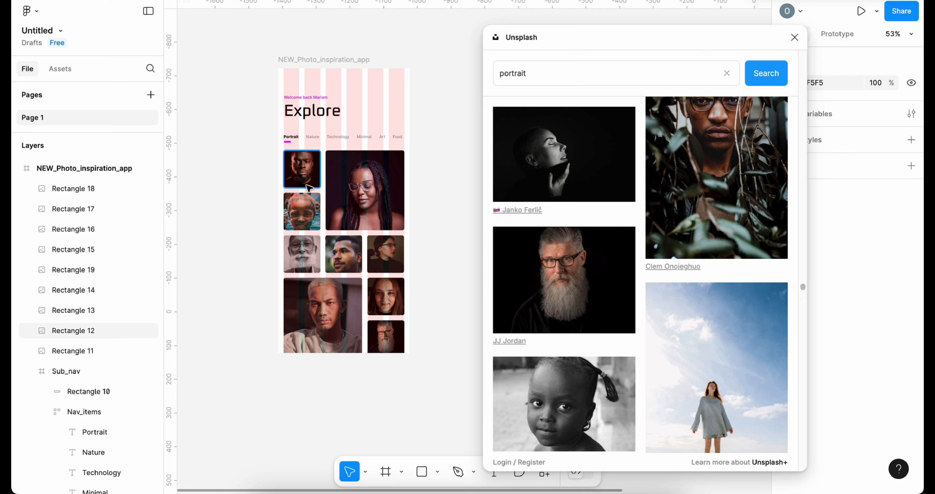
Replace the photo in the third row's last gallery tile with an Unsplash portrait of a long-haired woman.
{"action": "left_click", "coordinate": [386, 253]}
{"action": "scroll", "coordinate": [598, 334], "scroll_direction": "down", "scroll_amount": 5}
{"action": "scroll", "coordinate": [597, 330], "scroll_direction": "down", "scroll_amount": 5}
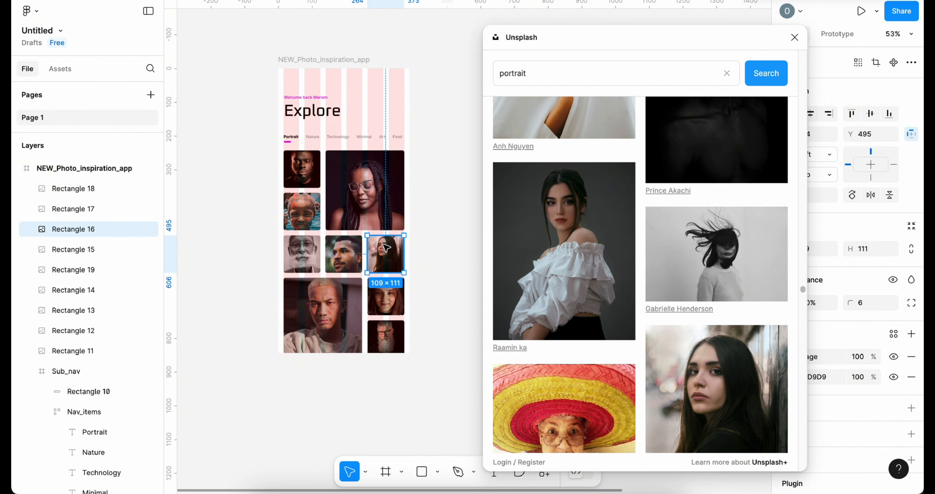
Move the NEW_Photo_inspiration_app frame farther from the reference screens and close the Unsplash plugin.
{"action": "left_click", "coordinate": [316, 65]}
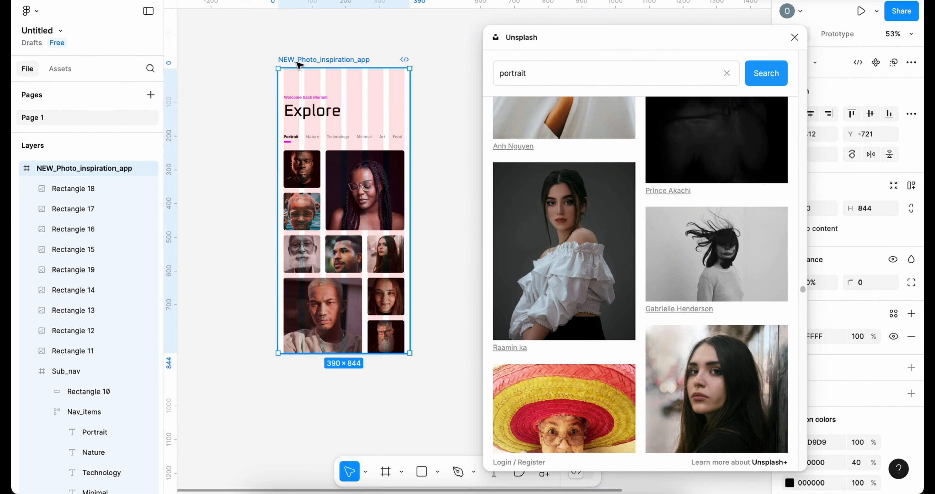
{"action": "left_click_drag", "start_coordinate": [316, 65], "coordinate": [273, 57]}
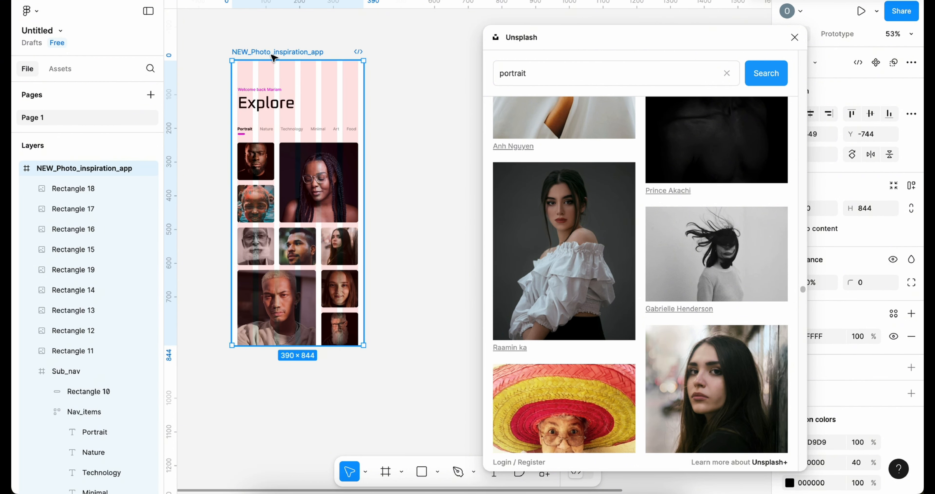
{"action": "left_click", "coordinate": [382, 138]}
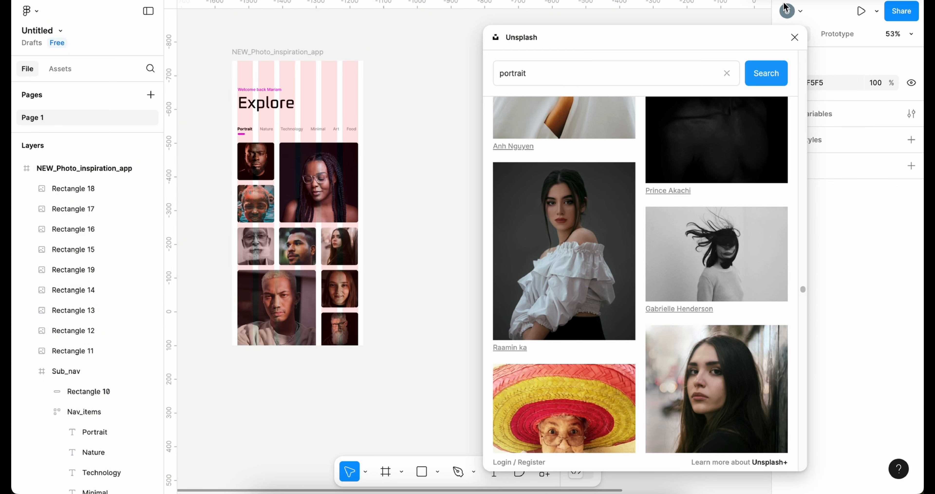
{"action": "left_click", "coordinate": [795, 38]}
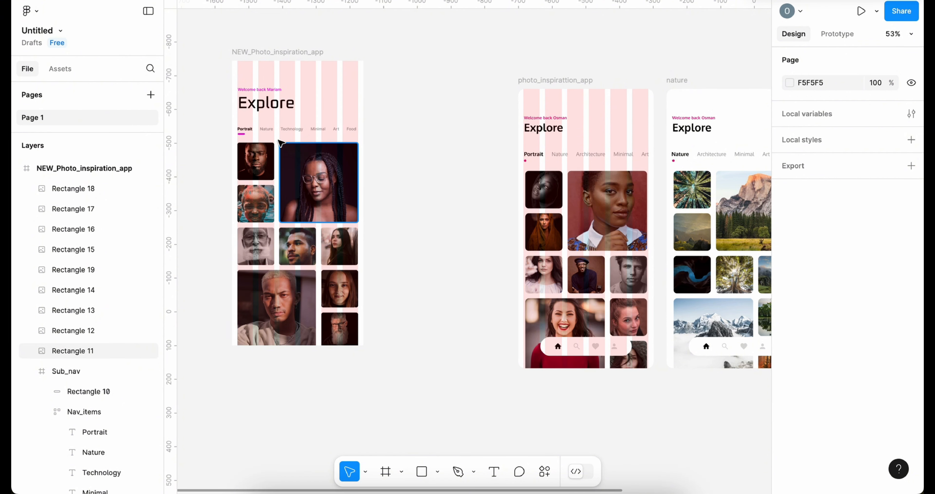
Run the Iconify plugin and import the solid ic:baseline-home icon onto the canvas below the new frame.
{"action": "right_click", "coordinate": [403, 154]}
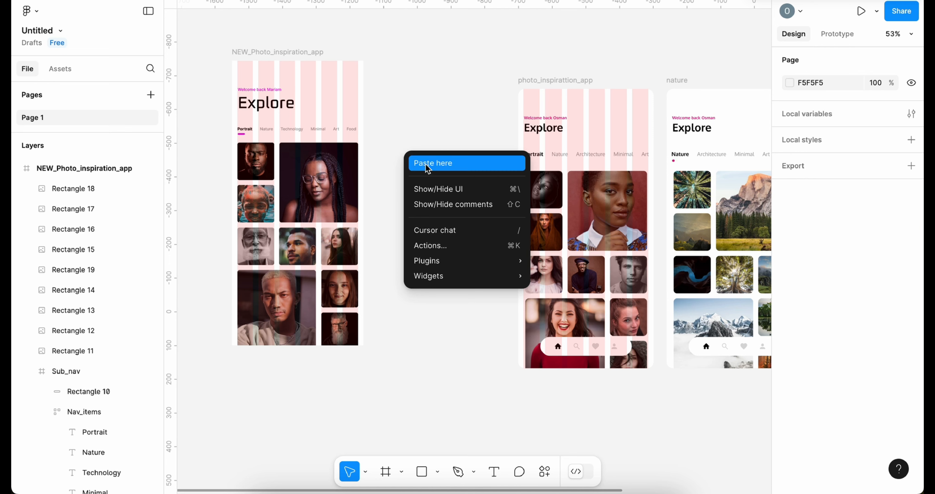
{"action": "mouse_move", "coordinate": [443, 261]}
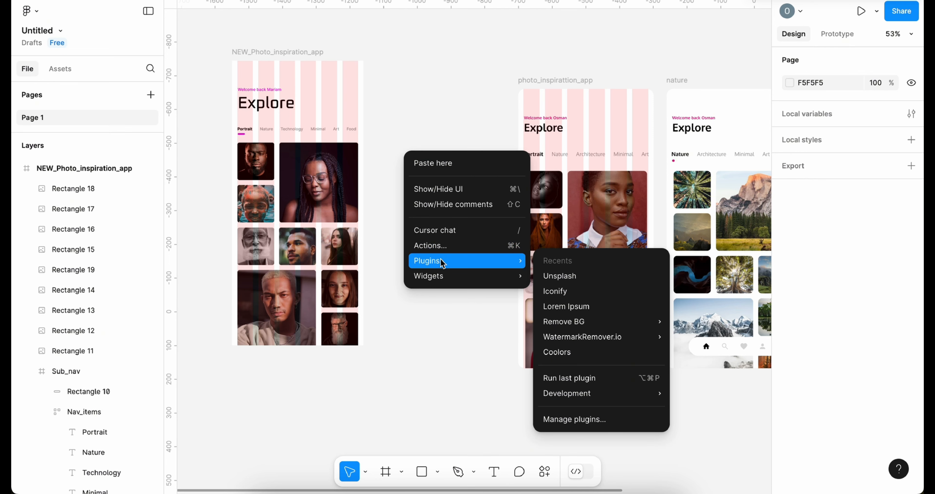
{"action": "left_click", "coordinate": [588, 292]}
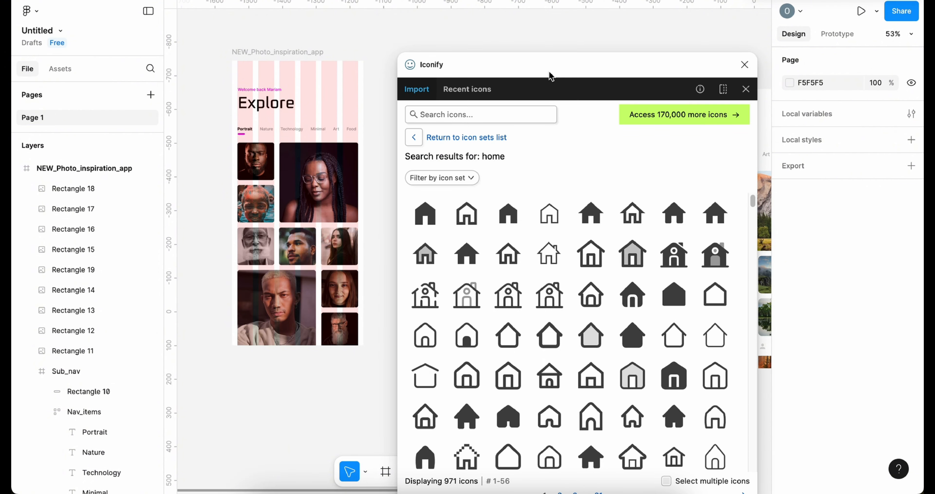
{"action": "left_click_drag", "start_coordinate": [552, 76], "coordinate": [718, 44]}
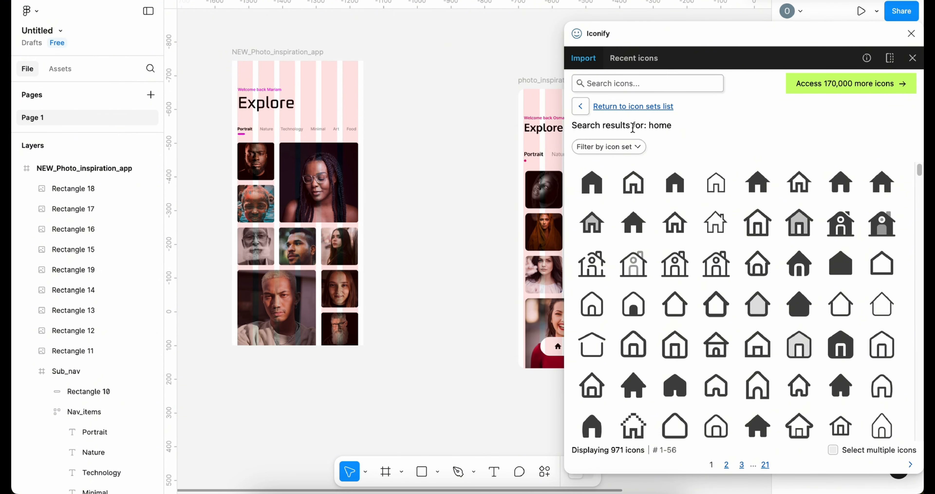
{"action": "left_click_drag", "start_coordinate": [758, 183], "coordinate": [238, 412]}
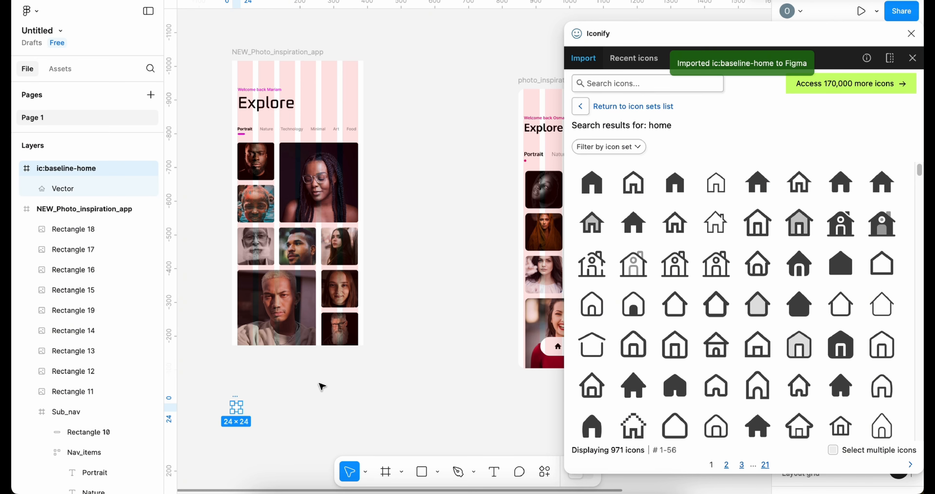
{"action": "scroll", "coordinate": [675, 304], "scroll_direction": "down", "scroll_amount": 1}
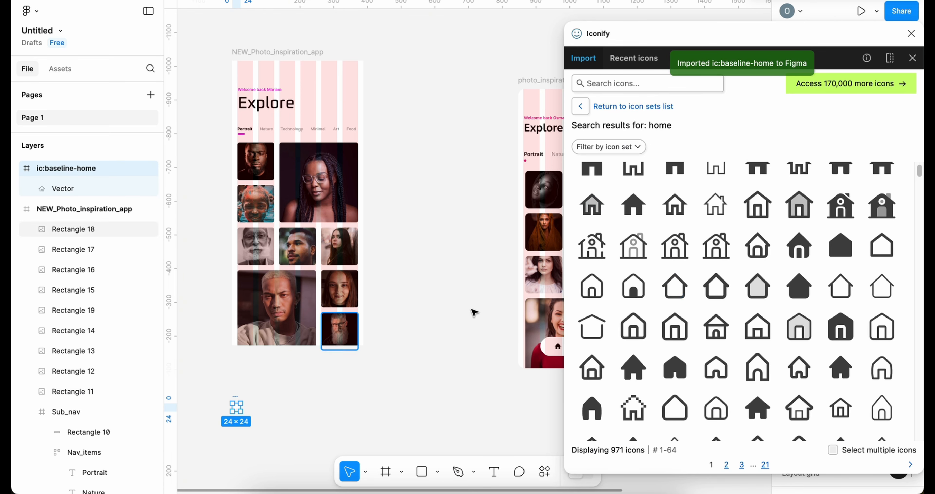
Search Iconify for "search" and place the material-symbols:search icon beside the home icon below the frame.
{"action": "mouse_move", "coordinate": [696, 43]}
{"action": "left_mouse_down"}
{"action": "mouse_move", "coordinate": [763, 36]}
{"action": "mouse_move", "coordinate": [697, 47]}
{"action": "left_mouse_up"}
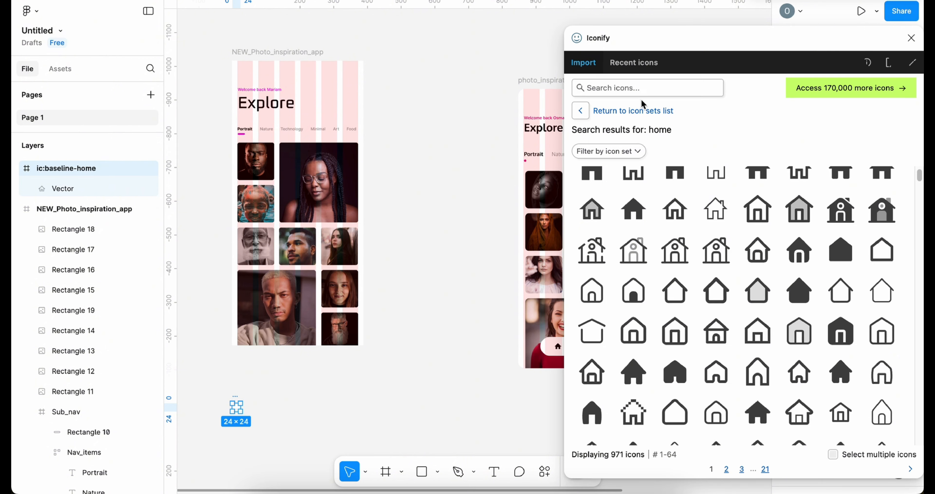
{"action": "left_click", "coordinate": [650, 89]}
{"action": "type", "text": "sear"}
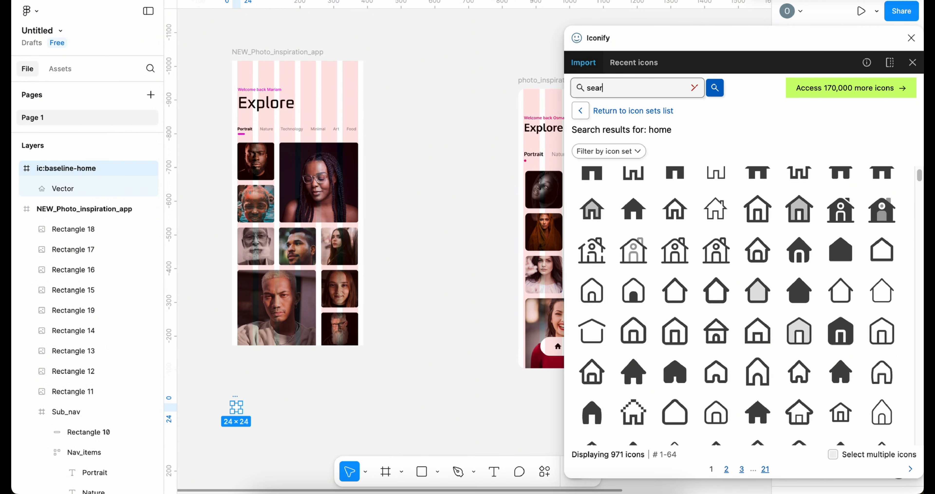
{"action": "type", "text": "ch"}
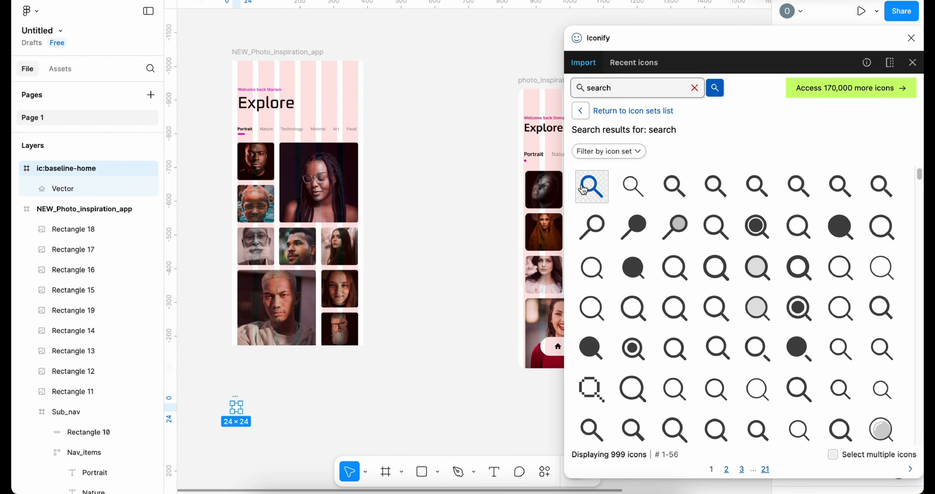
{"action": "left_click", "coordinate": [587, 193]}
{"action": "left_click_drag", "start_coordinate": [587, 193], "coordinate": [286, 404]}
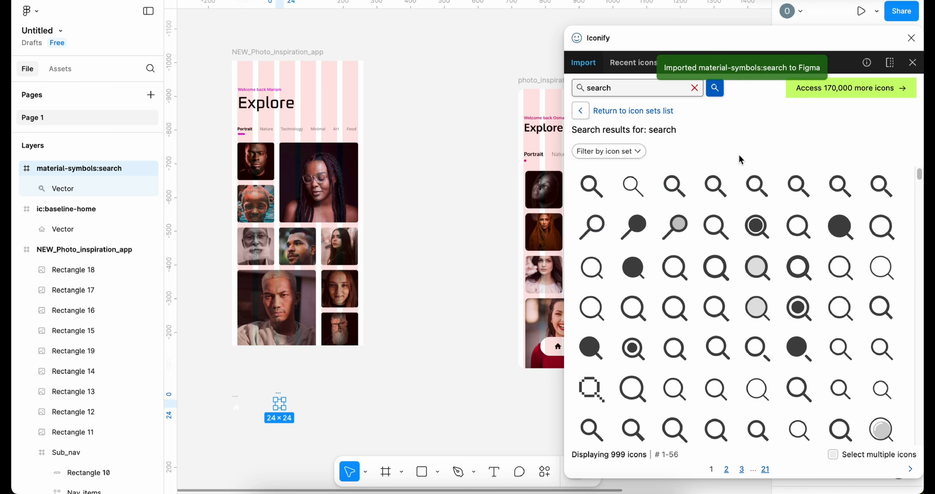
Search Iconify for "heart" and place the solid mdi:heart icon beside the search icon below the new frame.
{"action": "left_click", "coordinate": [616, 87]}
{"action": "key", "text": "BackSpace"}
{"action": "key", "text": "BackSpace"}
{"action": "key", "text": "BackSpace"}
{"action": "key", "text": "BackSpace"}
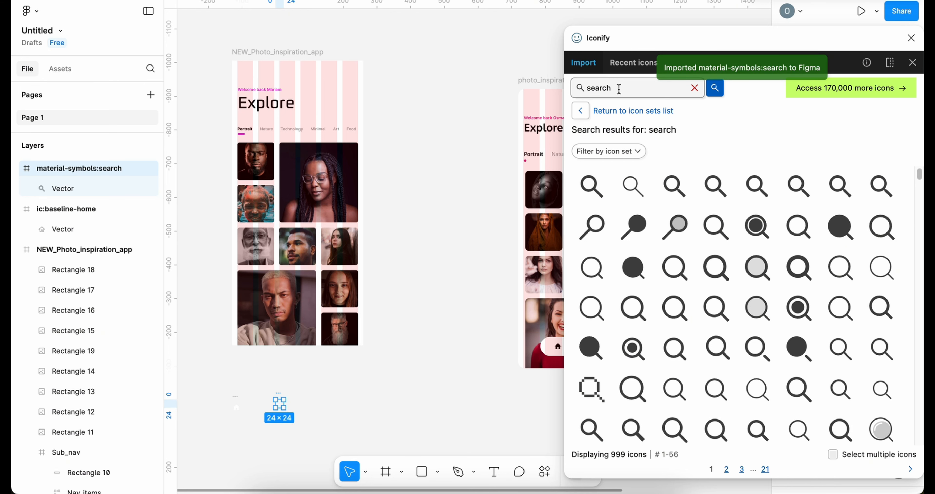
{"action": "key", "text": "BackSpace"}
{"action": "key", "text": "BackSpace"}
{"action": "type", "text": "hea"}
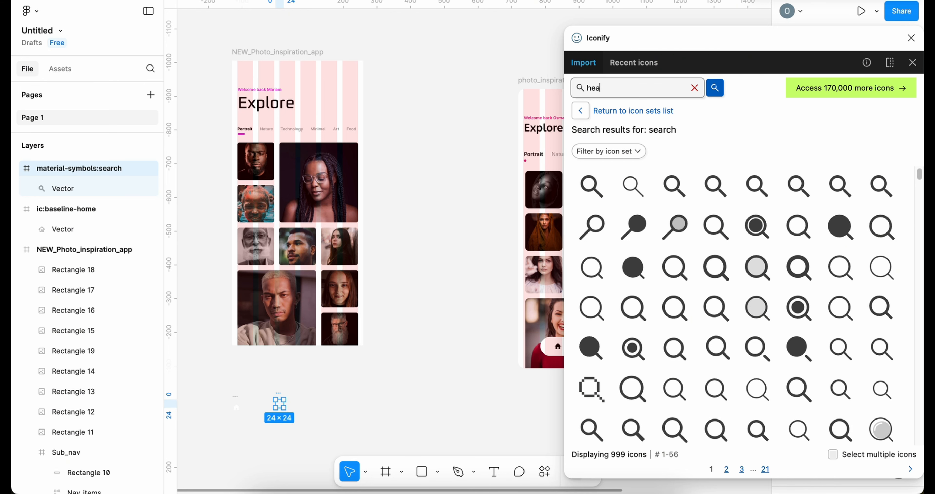
{"action": "type", "text": "rt"}
{"action": "key", "text": "Return"}
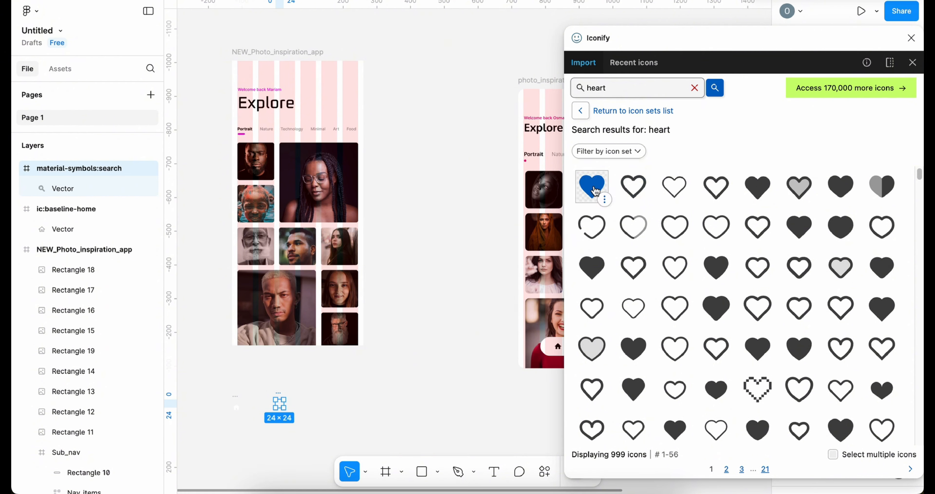
{"action": "left_click_drag", "start_coordinate": [592, 186], "coordinate": [347, 395]}
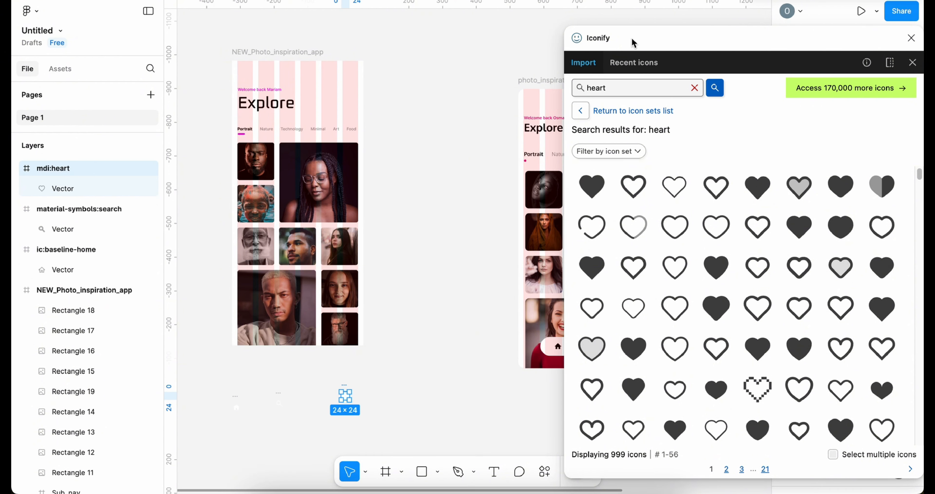
Search Iconify for "profile" and browse the results for a suitable user icon.
{"action": "left_click_drag", "start_coordinate": [634, 42], "coordinate": [661, 66]}
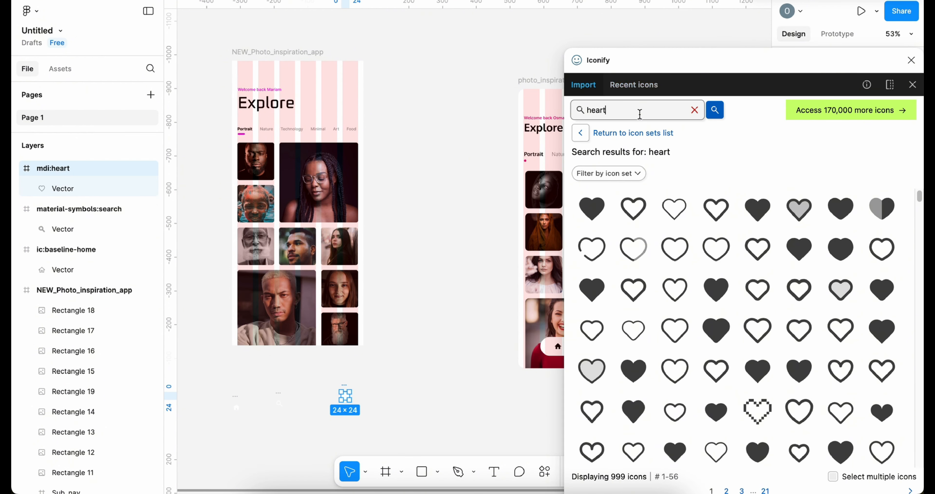
{"action": "key", "text": "BackSpace"}
{"action": "key", "text": "BackSpace"}
{"action": "type", "text": "p"}
{"action": "key", "text": "Return"}
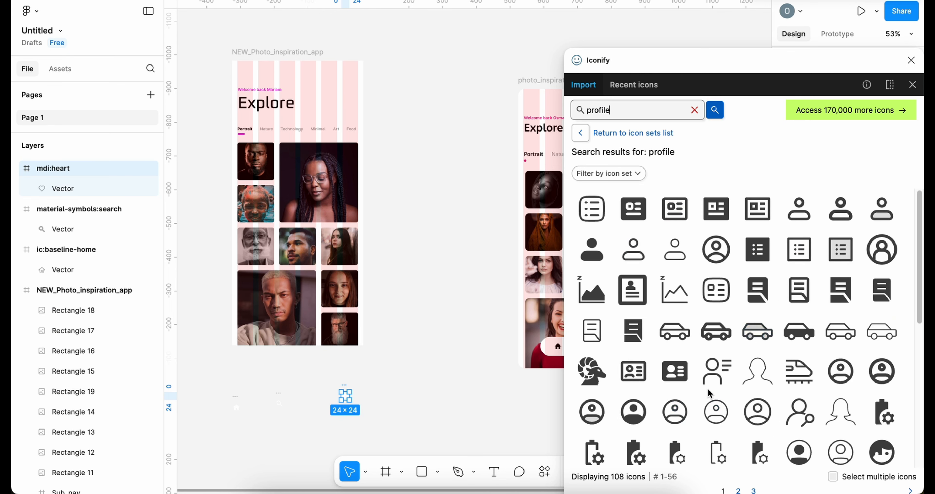
{"action": "scroll", "coordinate": [708, 388], "scroll_direction": "down", "scroll_amount": 4}
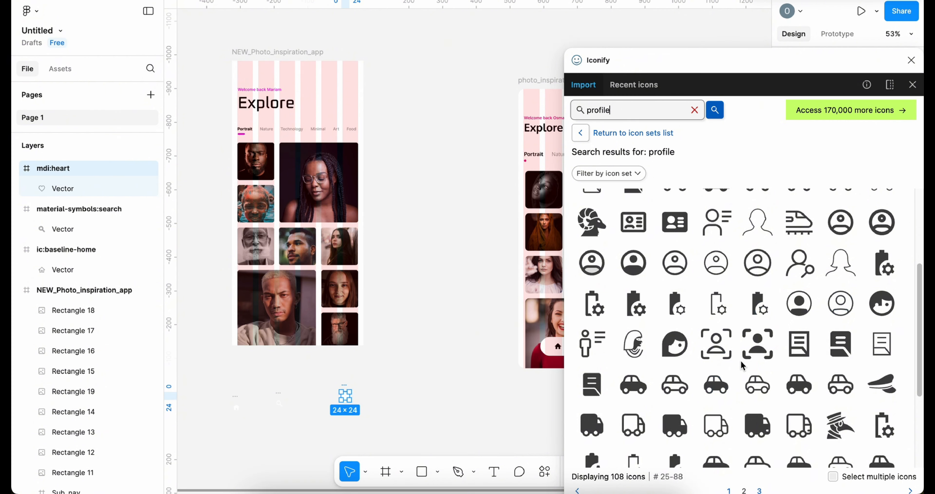
{"action": "scroll", "coordinate": [740, 361], "scroll_direction": "down", "scroll_amount": 3}
{"action": "scroll", "coordinate": [740, 362], "scroll_direction": "up", "scroll_amount": 6}
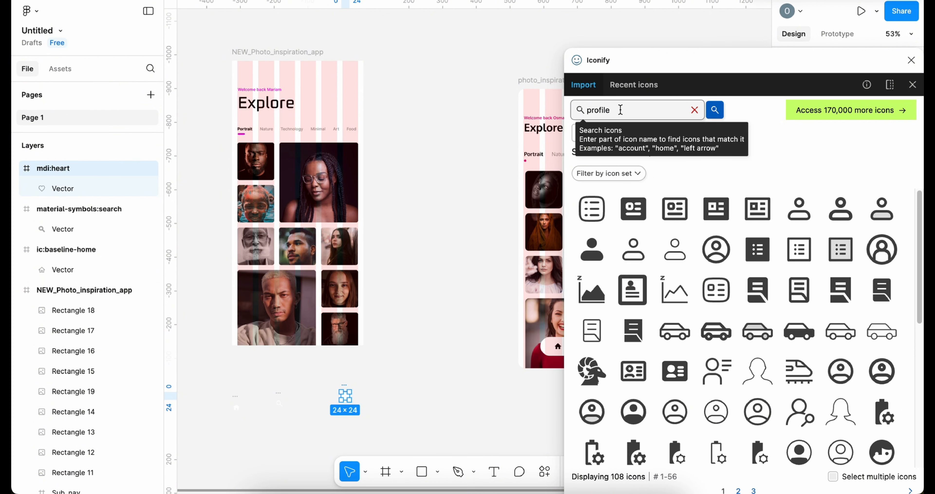
Search Iconify for "contact" and look through the results for a plain person icon.
{"action": "key", "text": "BackSpace"}
{"action": "key", "text": "BackSpace"}
{"action": "key", "text": "BackSpace"}
{"action": "type", "text": "d"}
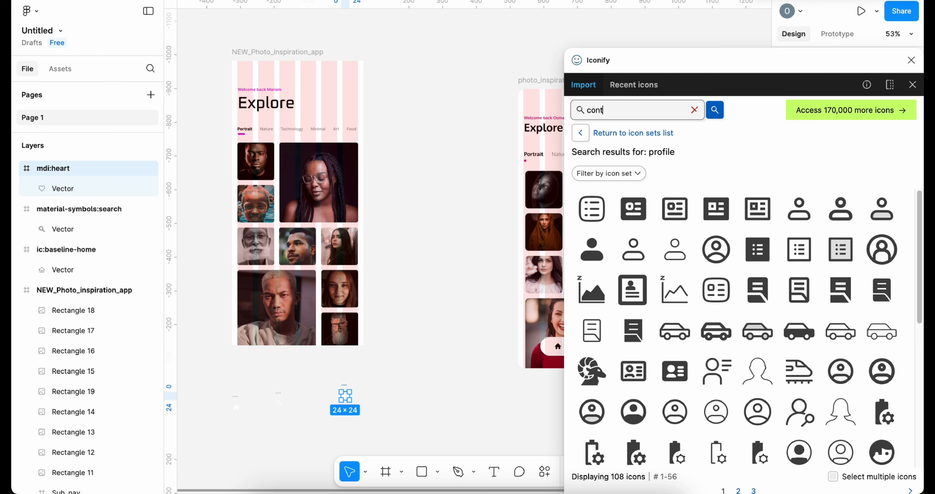
{"action": "key", "text": "Return"}
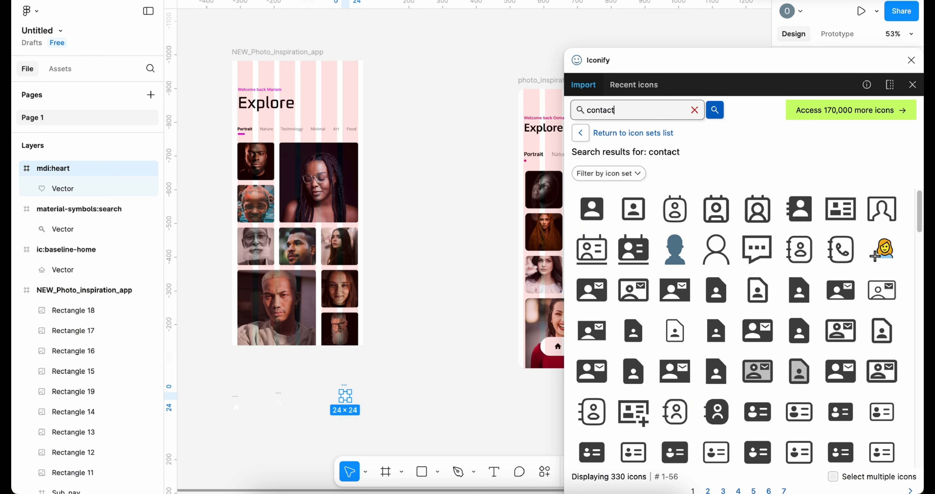
{"action": "mouse_move", "coordinate": [600, 204]}
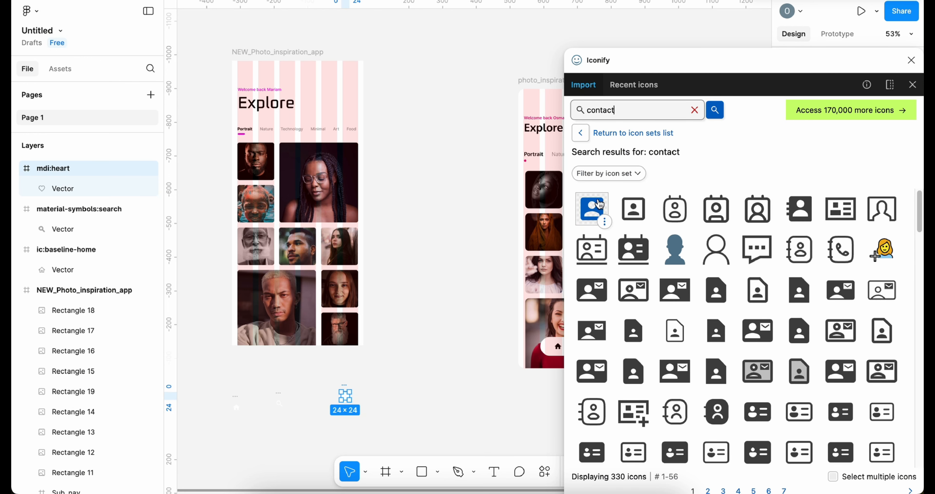
{"action": "scroll", "coordinate": [598, 207], "scroll_direction": "down", "scroll_amount": 15}
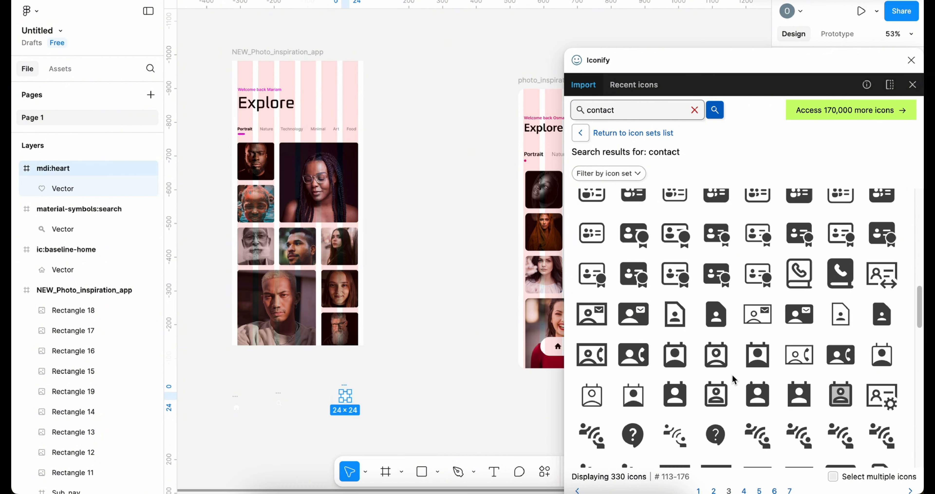
{"action": "scroll", "coordinate": [732, 379], "scroll_direction": "down", "scroll_amount": 12}
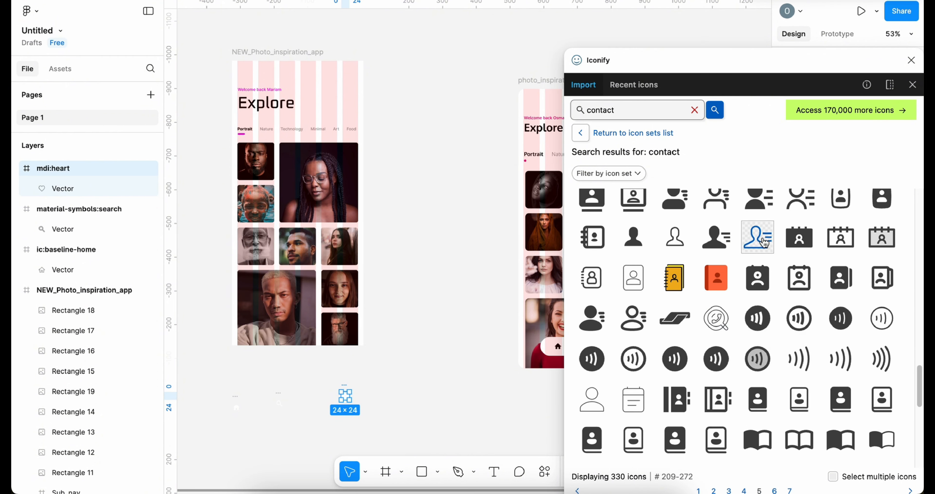
{"action": "scroll", "coordinate": [759, 240], "scroll_direction": "up", "scroll_amount": 1}
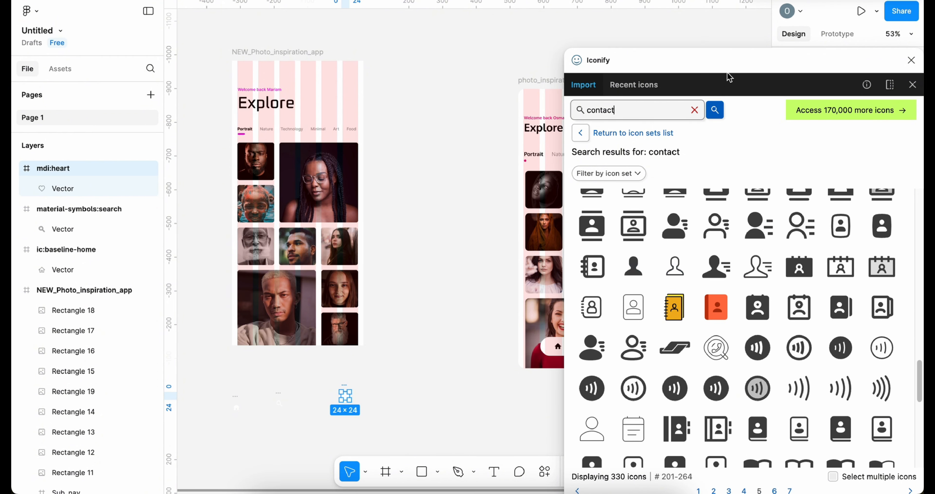
{"action": "left_click_drag", "start_coordinate": [733, 69], "coordinate": [688, 130]}
{"action": "scroll", "coordinate": [738, 395], "scroll_direction": "up", "scroll_amount": 10}
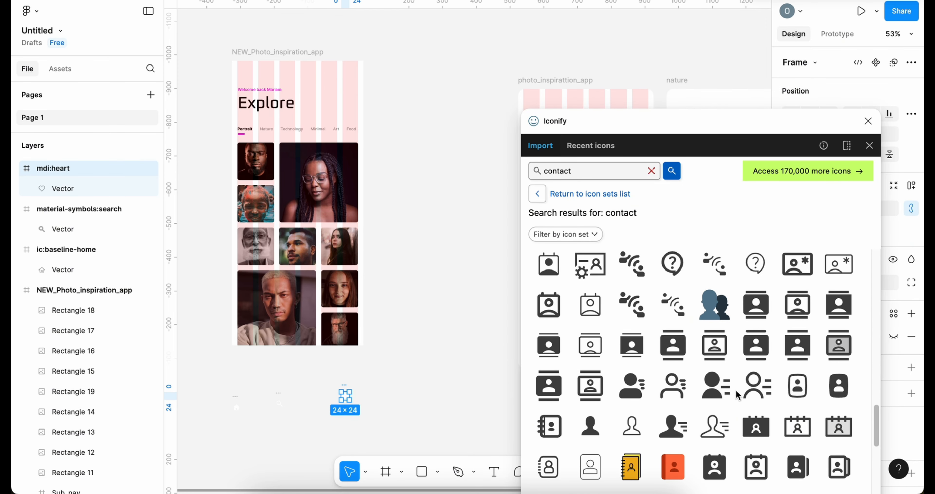
{"action": "scroll", "coordinate": [738, 395], "scroll_direction": "up", "scroll_amount": 10}
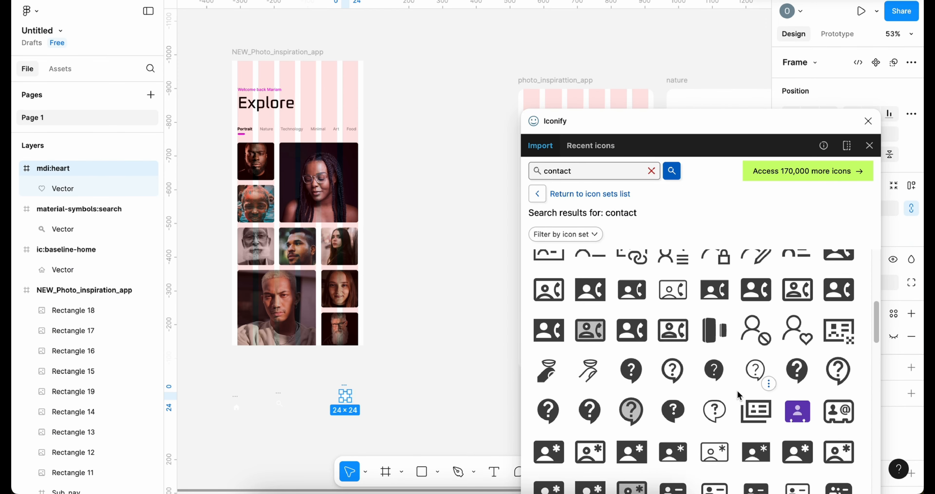
{"action": "scroll", "coordinate": [738, 395], "scroll_direction": "down", "scroll_amount": 15}
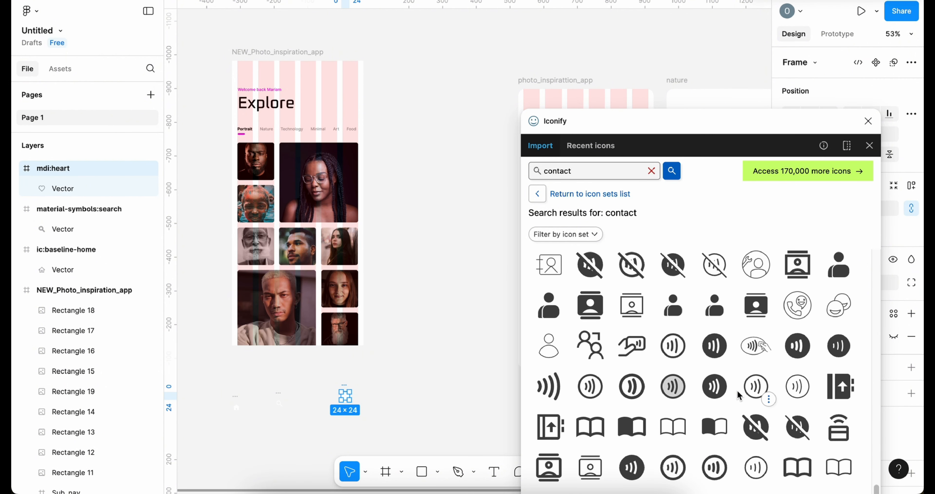
Search Iconify for "profile" again and place the iconamoon:profile-fill icon beside the heart icon.
{"action": "left_click", "coordinate": [587, 171]}
{"action": "key", "text": "BackSpace"}
{"action": "key", "text": "BackSpace"}
{"action": "key", "text": "BackSpace"}
{"action": "key", "text": "BackSpace"}
{"action": "key", "text": "BackSpace"}
{"action": "key", "text": "BackSpace"}
{"action": "key", "text": "BackSpace"}
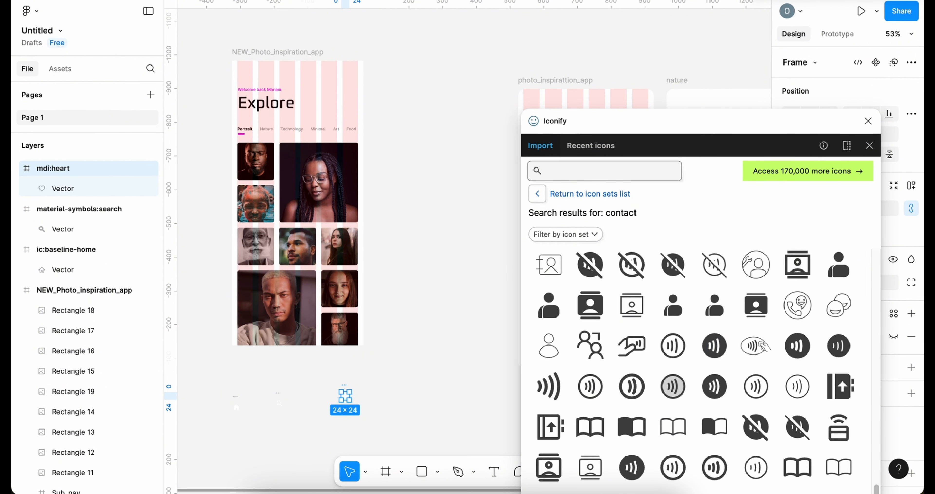
{"action": "type", "text": "profil"}
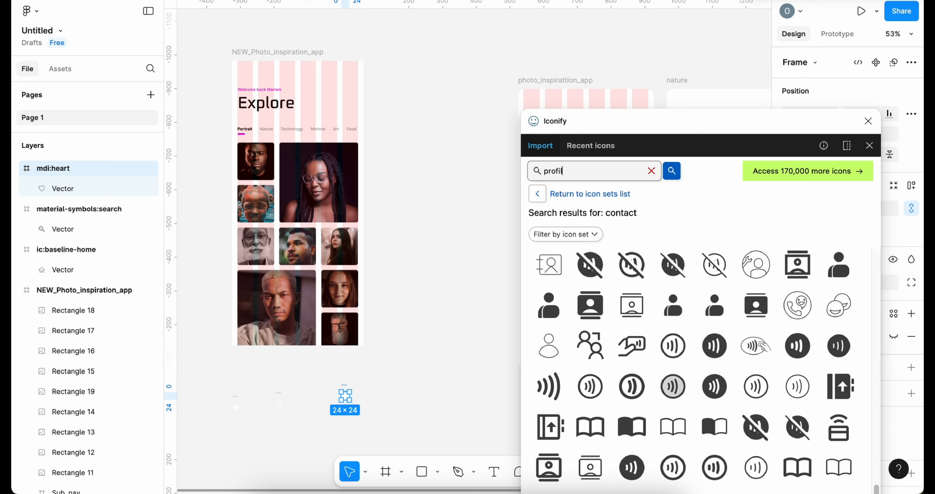
{"action": "type", "text": "e"}
{"action": "key", "text": "Return"}
{"action": "scroll", "coordinate": [711, 298], "scroll_direction": "down", "scroll_amount": 2}
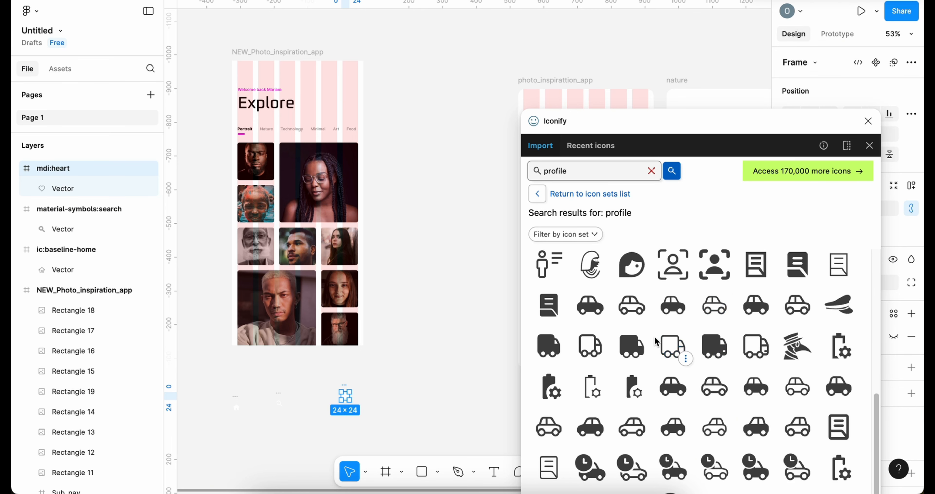
{"action": "scroll", "coordinate": [656, 341], "scroll_direction": "up", "scroll_amount": 5}
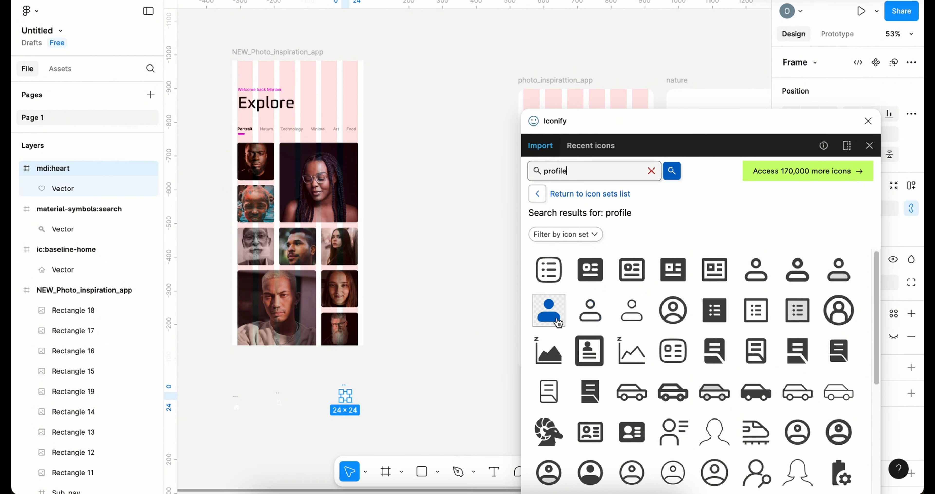
{"action": "left_click_drag", "start_coordinate": [558, 321], "coordinate": [402, 392]}
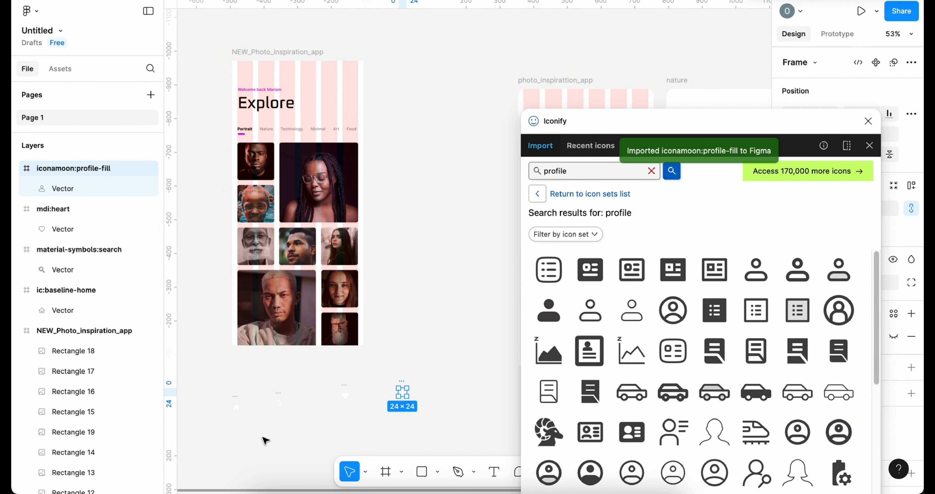
Bring the search, heart and profile icons closer to the home icon and close the Iconify plugin.
{"action": "scroll", "coordinate": [235, 417], "scroll_direction": "up", "scroll_amount": 5}
{"action": "left_click_drag", "start_coordinate": [321, 388], "coordinate": [275, 391]}
{"action": "left_click_drag", "start_coordinate": [450, 375], "coordinate": [366, 382]}
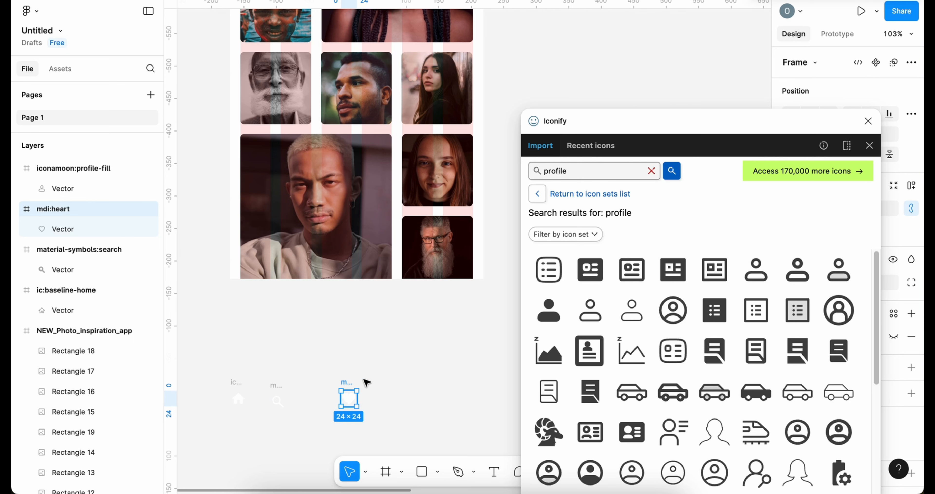
{"action": "left_click", "coordinate": [868, 121]}
{"action": "left_click_drag", "start_coordinate": [557, 367], "coordinate": [394, 391]}
Pull the home, search, heart and profile vectors out of their icon frames onto empty canvas beyond the new frame's lower corner.
{"action": "left_click", "coordinate": [238, 398]}
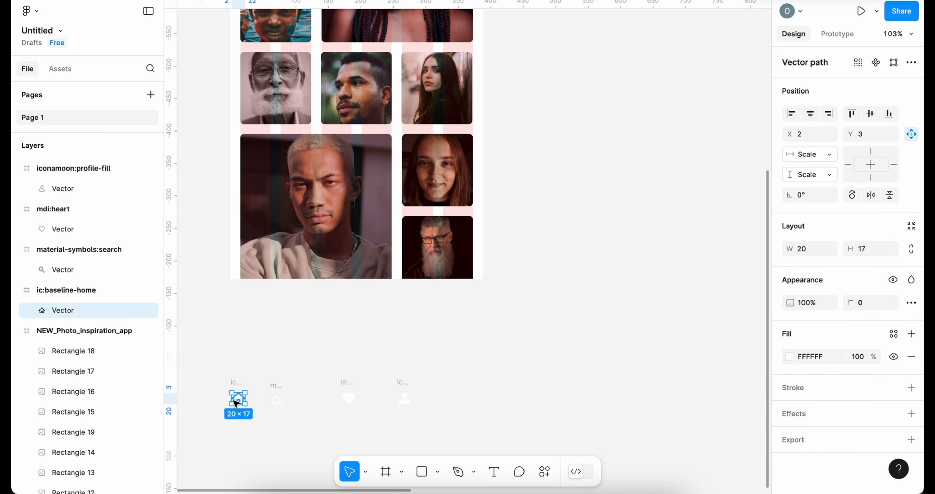
{"action": "left_click_drag", "start_coordinate": [238, 399], "coordinate": [557, 324]}
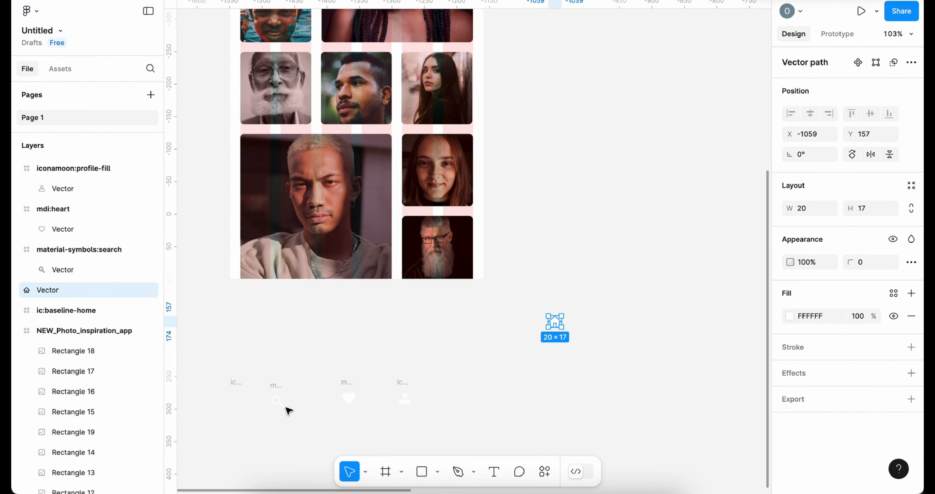
{"action": "left_click_drag", "start_coordinate": [286, 407], "coordinate": [580, 327]}
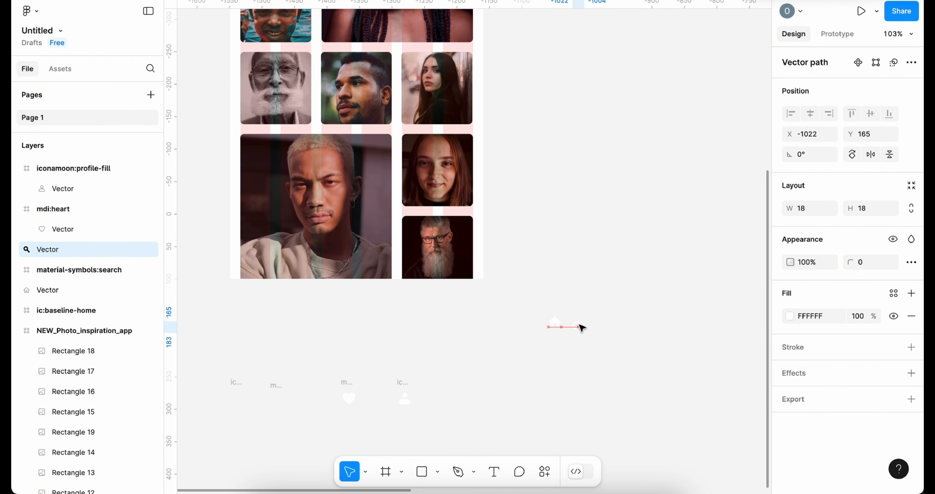
{"action": "left_click_drag", "start_coordinate": [350, 399], "coordinate": [613, 330]}
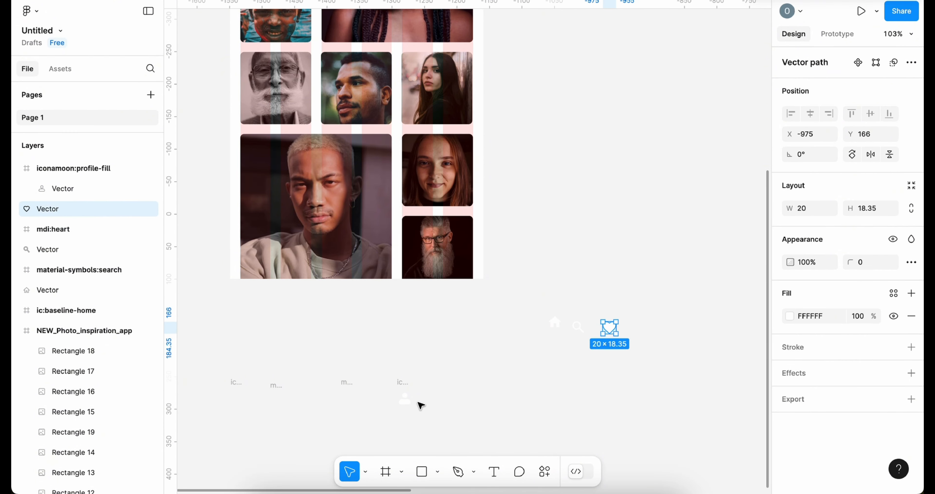
{"action": "left_click_drag", "start_coordinate": [407, 406], "coordinate": [637, 327]}
Select the four icon vectors together and change their fill to black from the page colors.
{"action": "left_click", "coordinate": [566, 344]}
{"action": "left_click_drag", "start_coordinate": [567, 344], "coordinate": [571, 326]}
{"action": "left_click", "coordinate": [789, 316]}
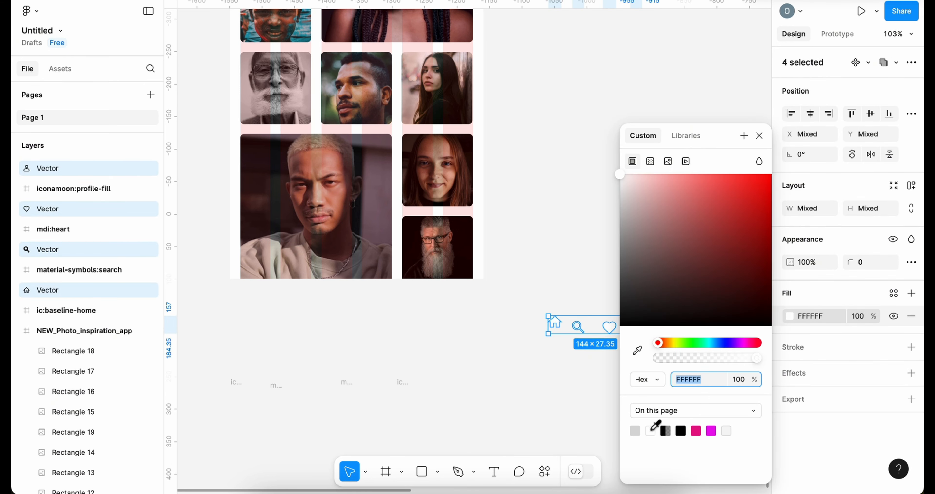
{"action": "left_click", "coordinate": [681, 430]}
Delete the four empty Iconify frames left below the NEW_Photo_inspiration_app frame.
{"action": "left_click", "coordinate": [592, 411]}
{"action": "left_click_drag", "start_coordinate": [409, 412], "coordinate": [231, 376]}
{"action": "key", "text": "Delete"}
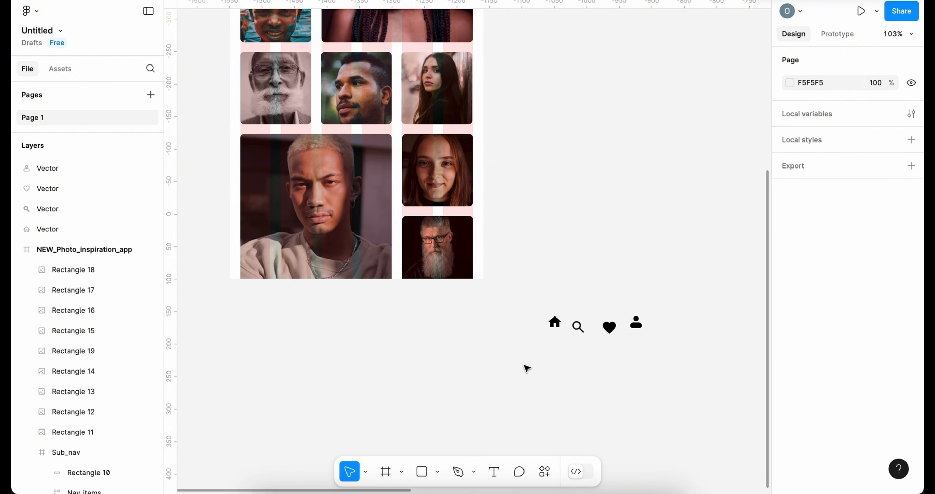
Arrange the home, search, heart and profile icons in one spaced horizontal row below and beside the new frame.
{"action": "scroll", "coordinate": [531, 373], "scroll_direction": "up", "scroll_amount": 1}
{"action": "scroll", "coordinate": [531, 374], "scroll_direction": "up", "scroll_amount": 3}
{"action": "left_click", "coordinate": [563, 318]}
{"action": "left_click_drag", "start_coordinate": [563, 319], "coordinate": [503, 329]}
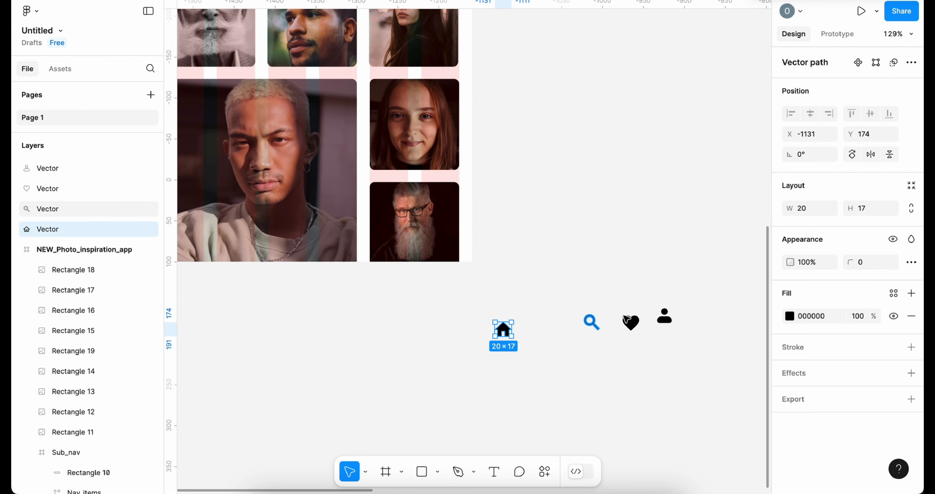
{"action": "left_click", "coordinate": [591, 322]}
{"action": "left_click_drag", "start_coordinate": [592, 325], "coordinate": [544, 332]}
{"action": "left_click_drag", "start_coordinate": [630, 323], "coordinate": [583, 329]}
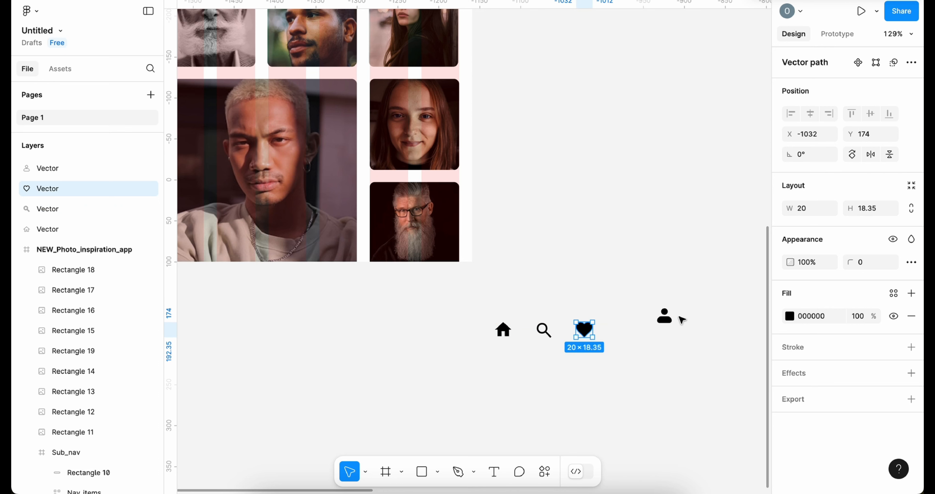
{"action": "left_click_drag", "start_coordinate": [666, 323], "coordinate": [632, 339]}
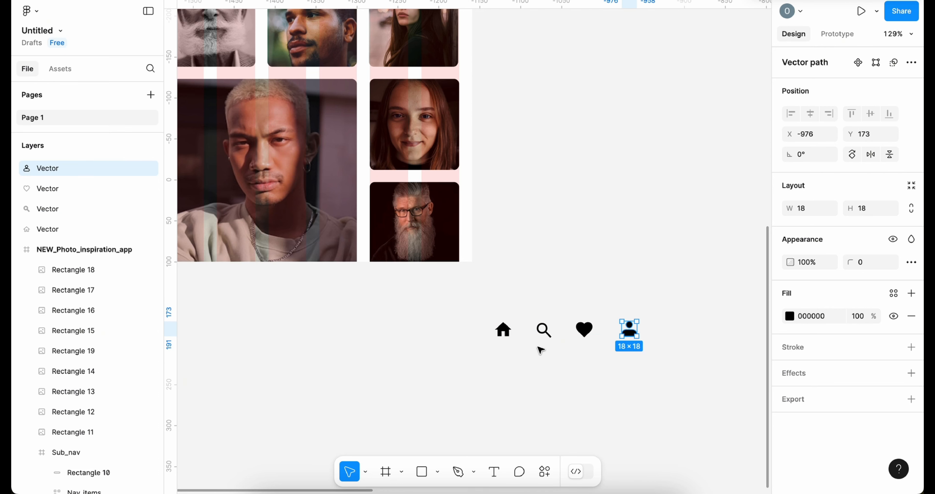
Set the fill opacity of the search, heart and profile icons to 40%, leaving out the home icon.
{"action": "left_click", "coordinate": [543, 329]}
{"action": "left_click", "coordinate": [584, 329], "text": "shift"}
{"action": "left_click", "coordinate": [629, 329], "text": "shift"}
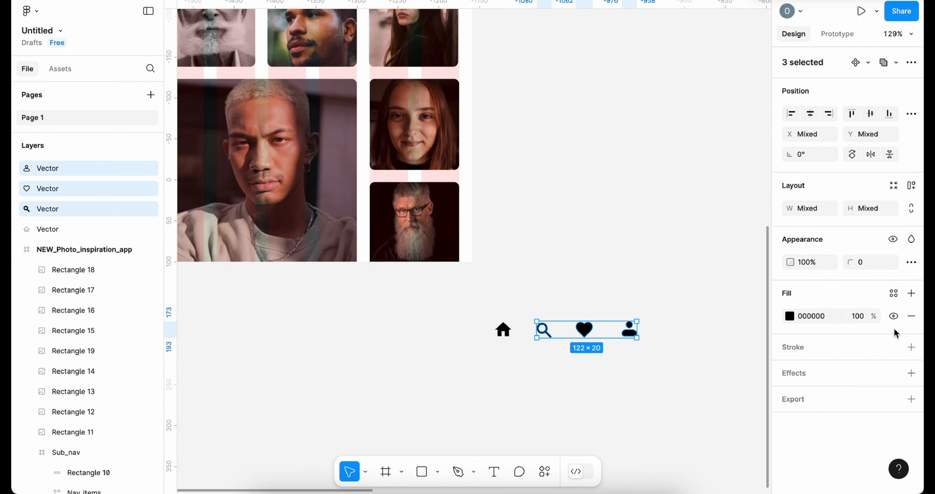
{"action": "left_click", "coordinate": [857, 319]}
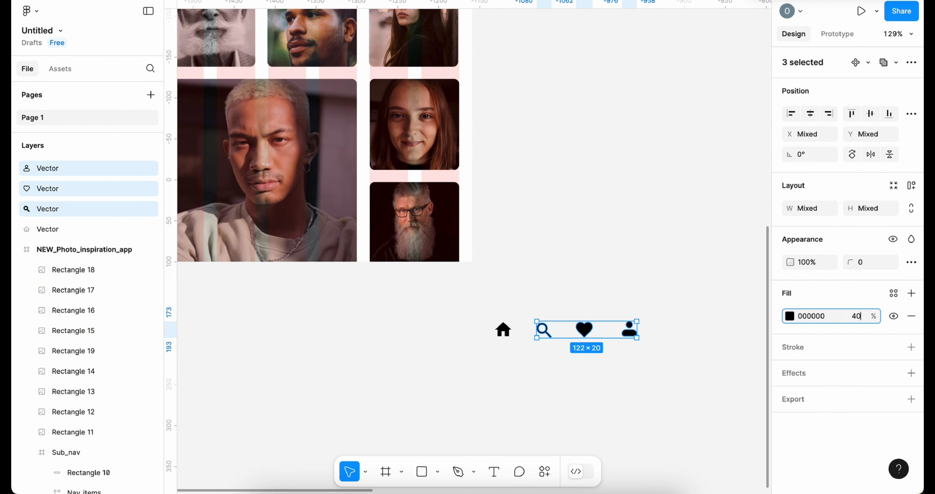
{"action": "left_click", "coordinate": [692, 388]}
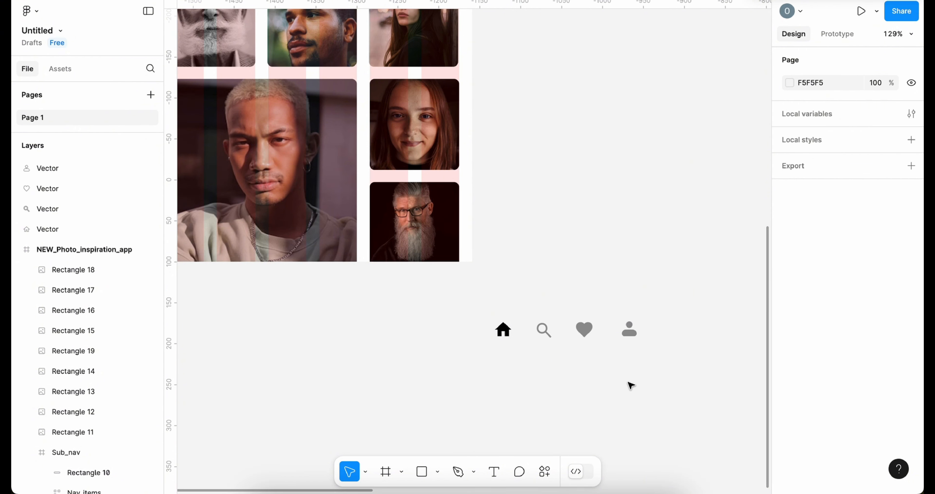
Wrap the home, search, heart and profile icons in an auto layout frame and rename it icon_nav.
{"action": "left_click_drag", "start_coordinate": [488, 317], "coordinate": [677, 345]}
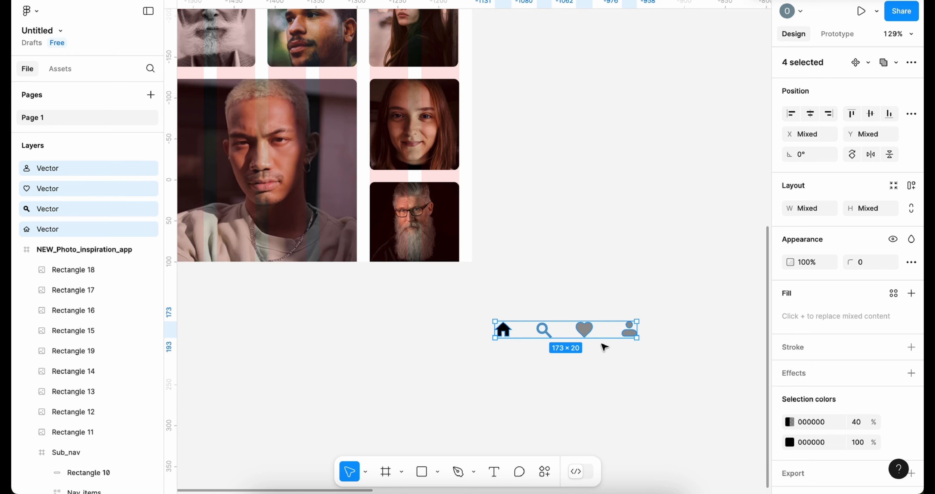
{"action": "scroll", "coordinate": [513, 294], "scroll_direction": "up", "scroll_amount": 1}
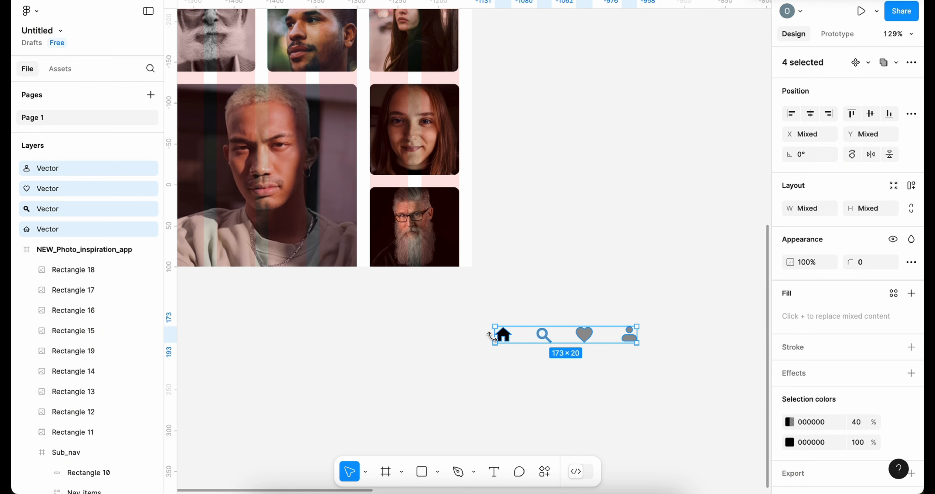
{"action": "right_click", "coordinate": [589, 333]}
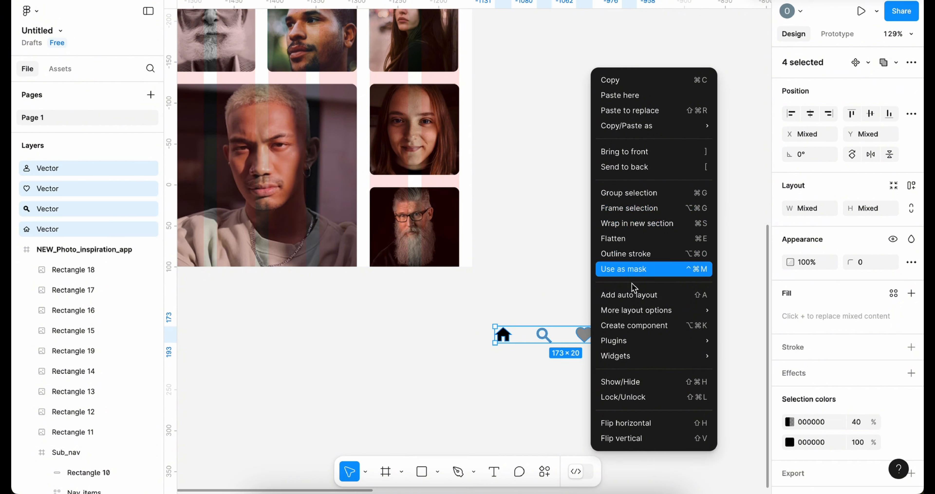
{"action": "left_click", "coordinate": [633, 295]}
{"action": "double_click", "coordinate": [513, 317]}
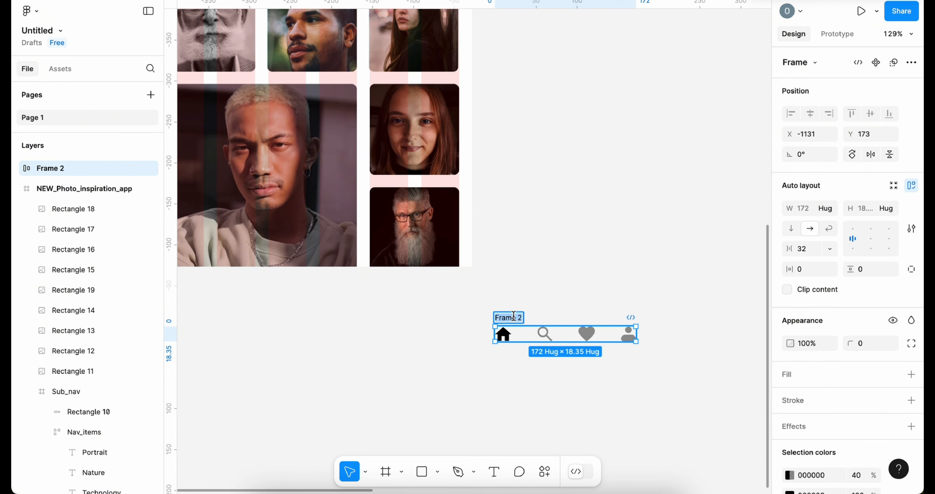
{"action": "type", "text": "icon_nav"}
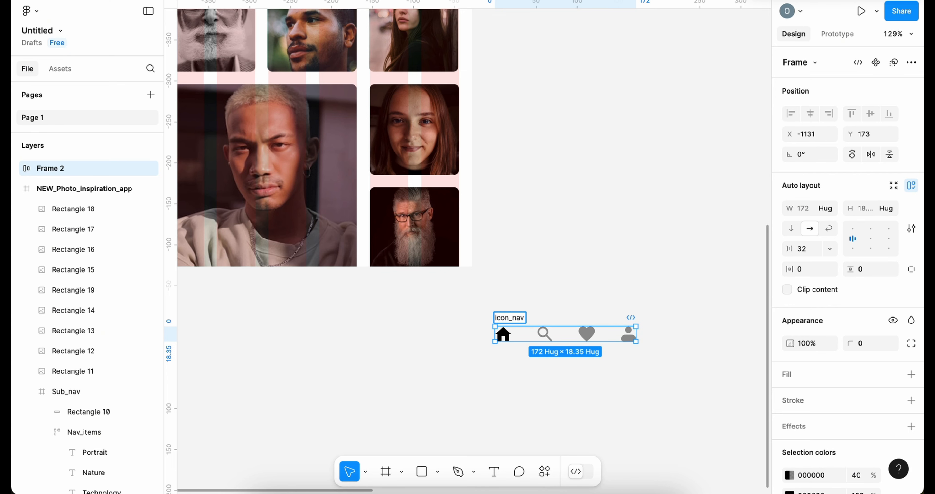
{"action": "left_click", "coordinate": [584, 236]}
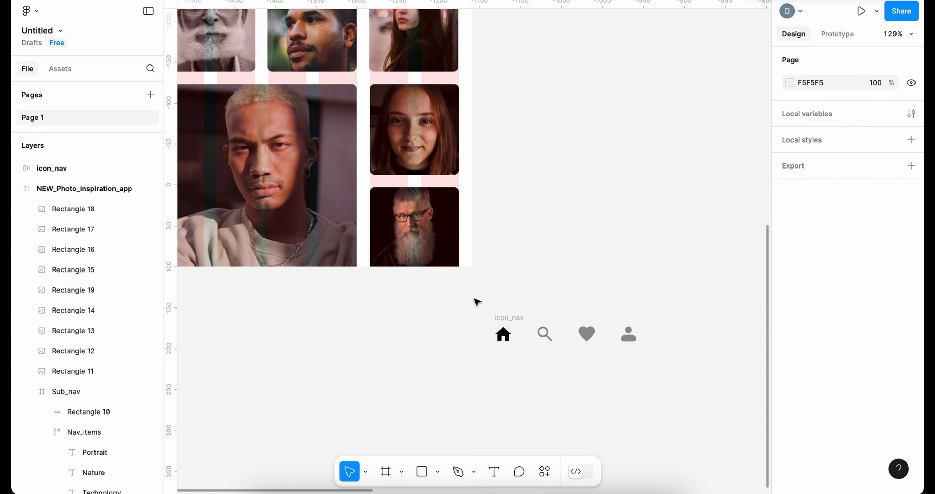
Add a white FFFFFF fill to icon_nav and set its horizontal and vertical padding to 20.
{"action": "left_click_drag", "start_coordinate": [476, 303], "coordinate": [650, 354]}
{"action": "left_click", "coordinate": [911, 374]}
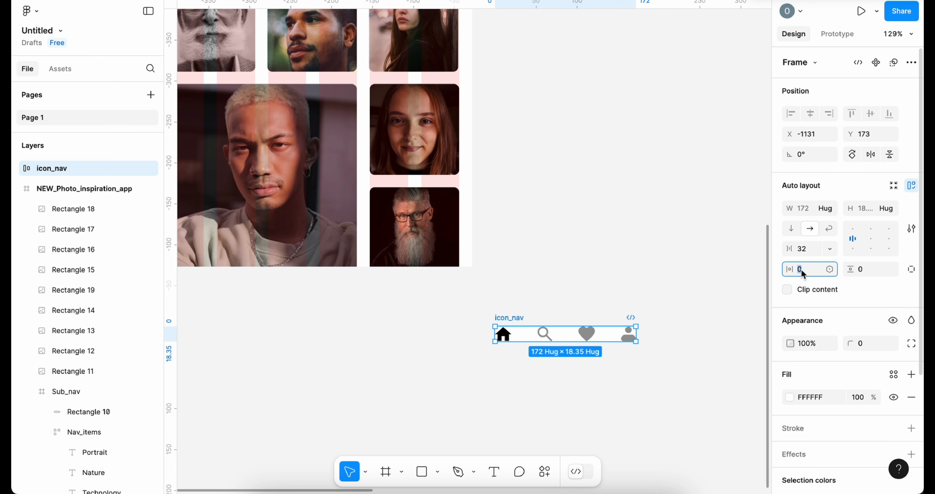
{"action": "type", "text": "20"}
{"action": "key", "text": "Tab"}
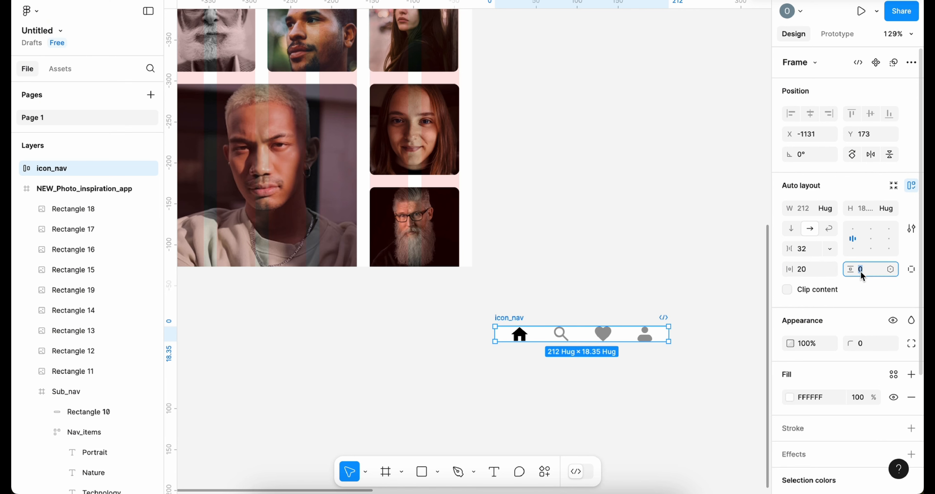
{"action": "left_click", "coordinate": [700, 381]}
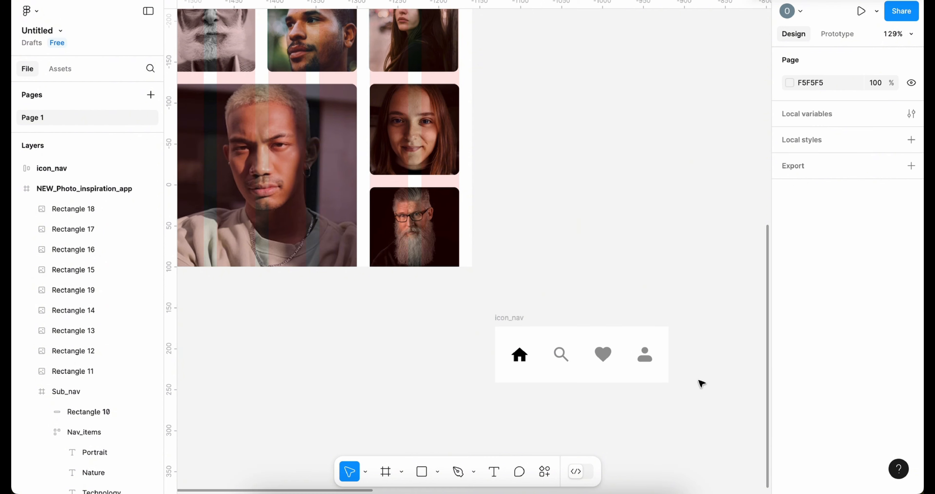
{"action": "left_click", "coordinate": [517, 316]}
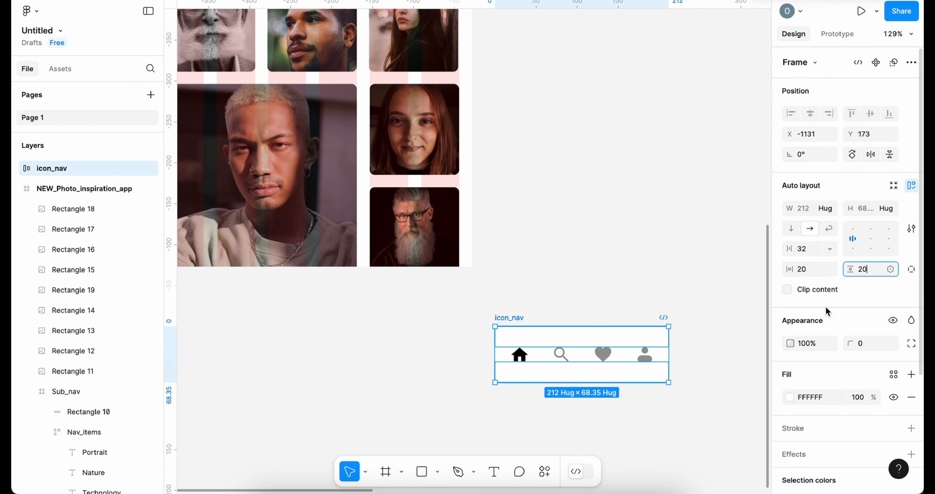
{"action": "type", "text": "20"}
{"action": "left_click", "coordinate": [701, 384]}
Round the icon_nav frame into a pill shape with a corner radius of 100.
{"action": "left_click", "coordinate": [512, 319]}
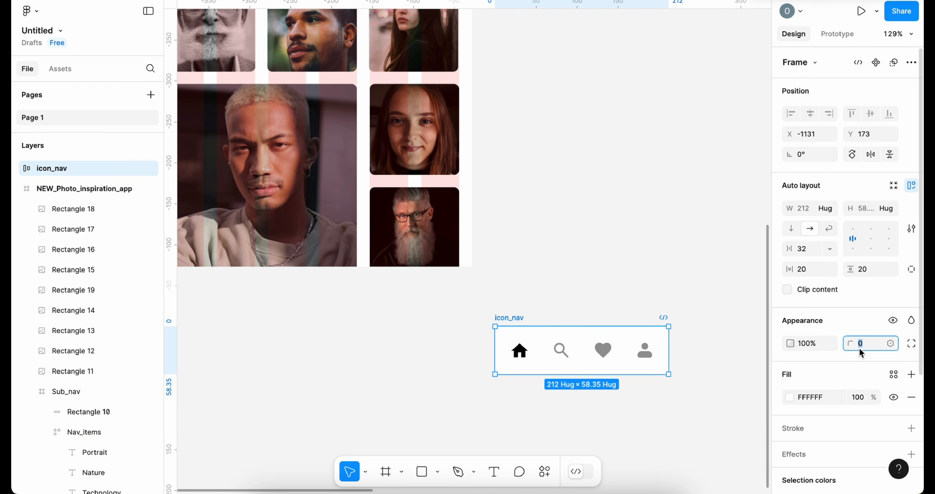
{"action": "left_click", "coordinate": [737, 392]}
{"action": "scroll", "coordinate": [486, 285], "scroll_direction": "up", "scroll_amount": 3}
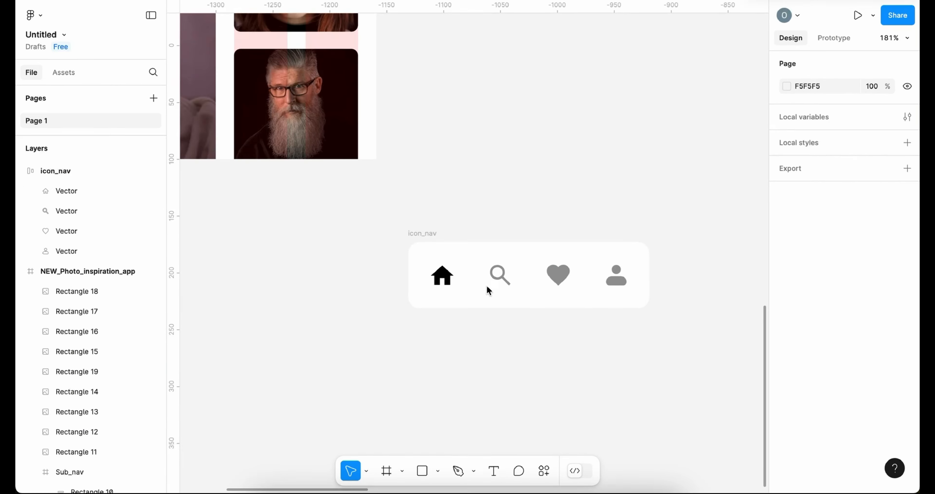
{"action": "left_click", "coordinate": [420, 234]}
{"action": "left_click", "coordinate": [511, 234]}
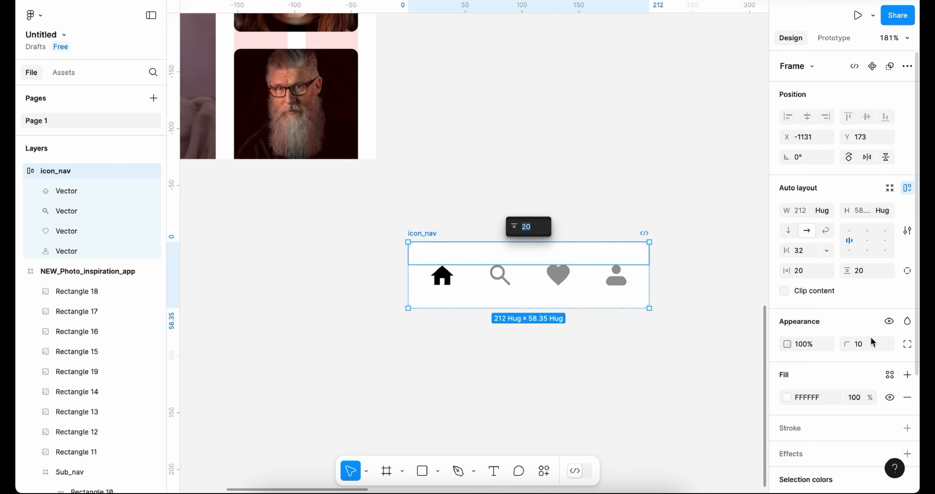
{"action": "left_click", "coordinate": [857, 350]}
{"action": "type", "text": "100"}
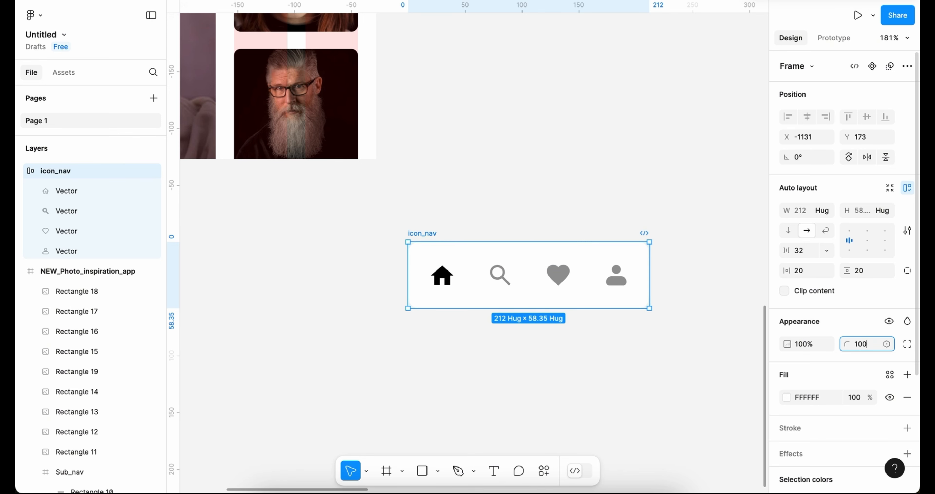
{"action": "left_click", "coordinate": [668, 400]}
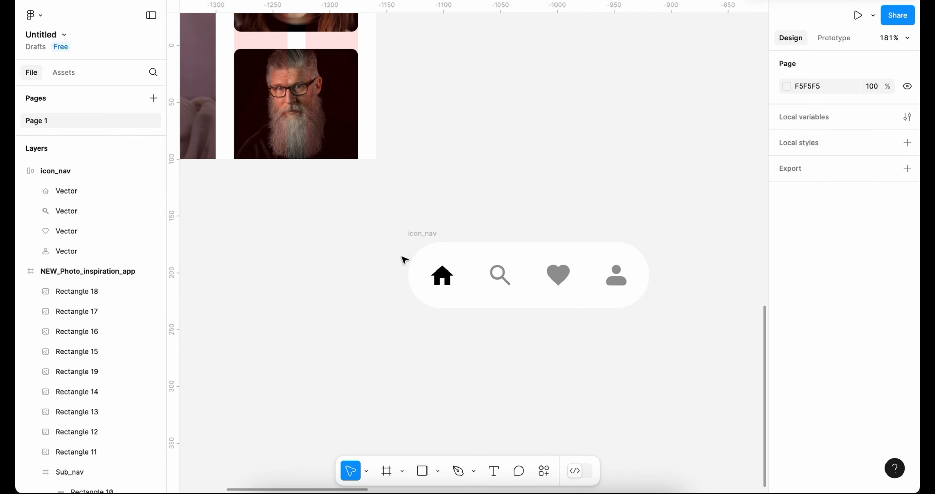
Widen icon_nav to a fixed width of 246 and centre-align the icons inside it.
{"action": "left_click", "coordinate": [622, 267]}
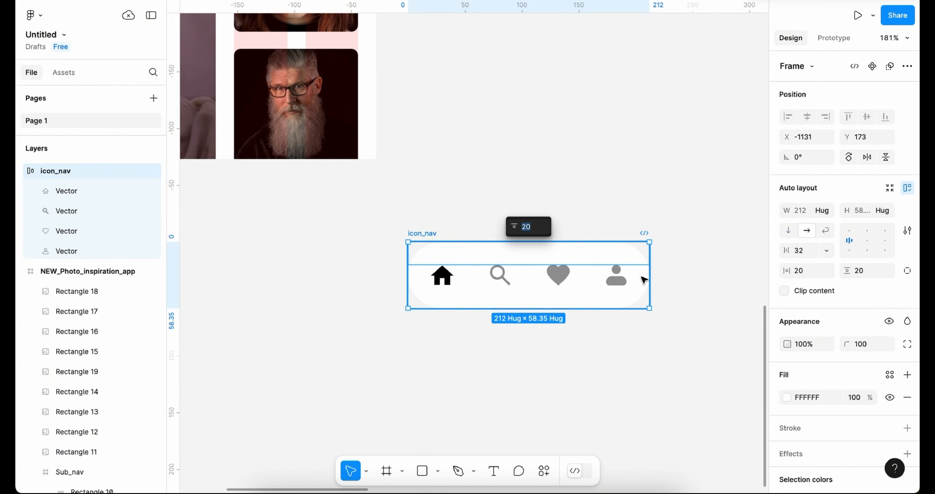
{"action": "left_click_drag", "start_coordinate": [649, 278], "coordinate": [690, 278]}
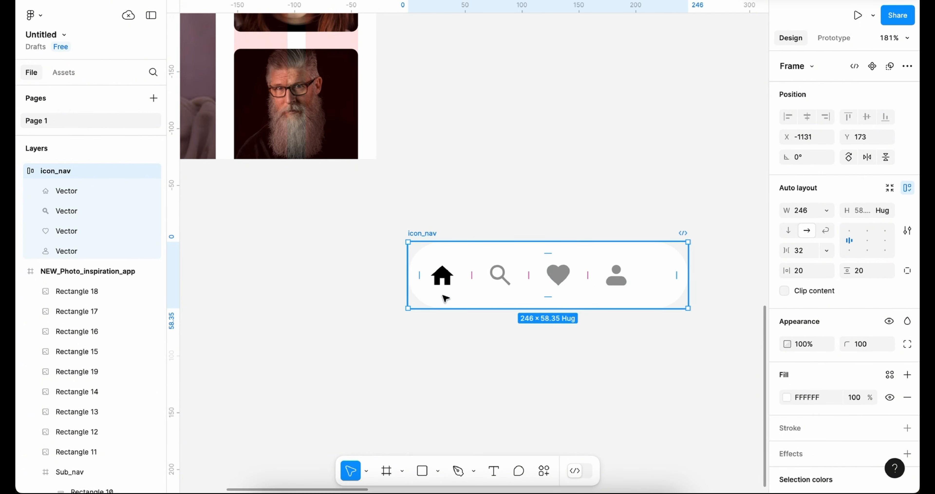
{"action": "left_click", "coordinate": [826, 210]}
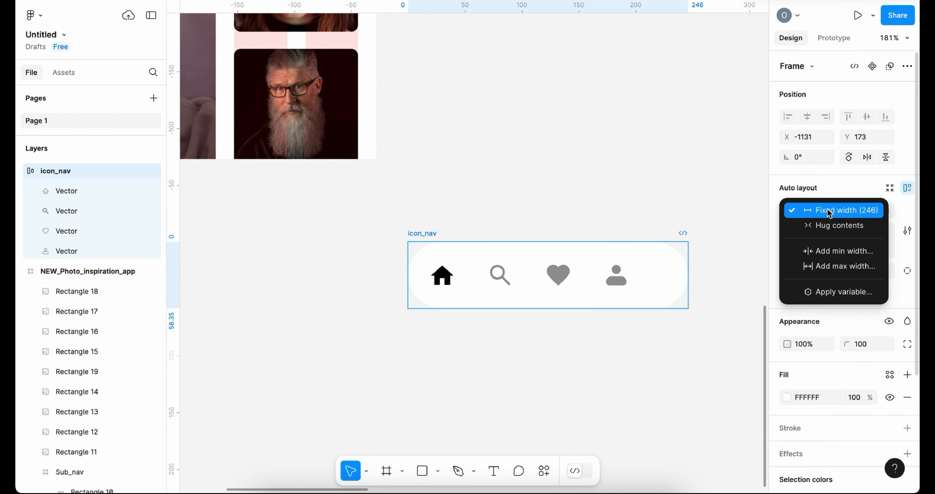
{"action": "left_click", "coordinate": [828, 210]}
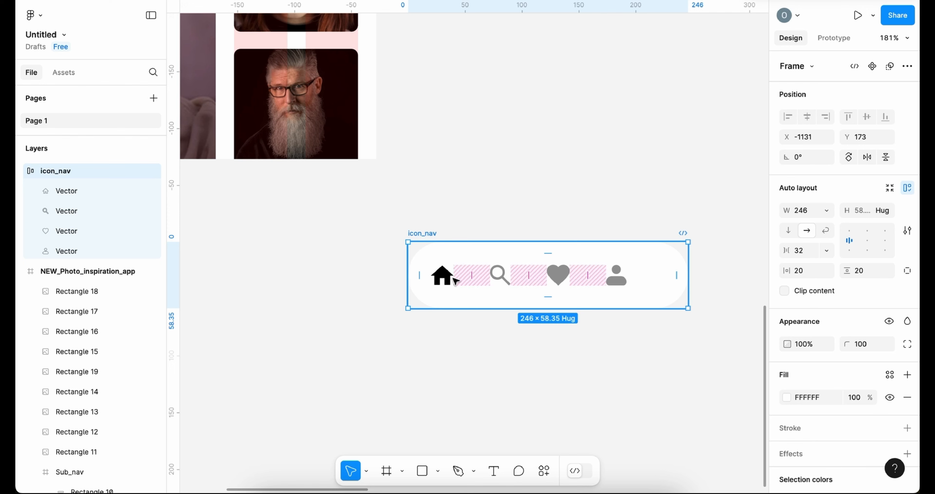
{"action": "left_click", "coordinate": [874, 245]}
{"action": "left_click", "coordinate": [632, 400]}
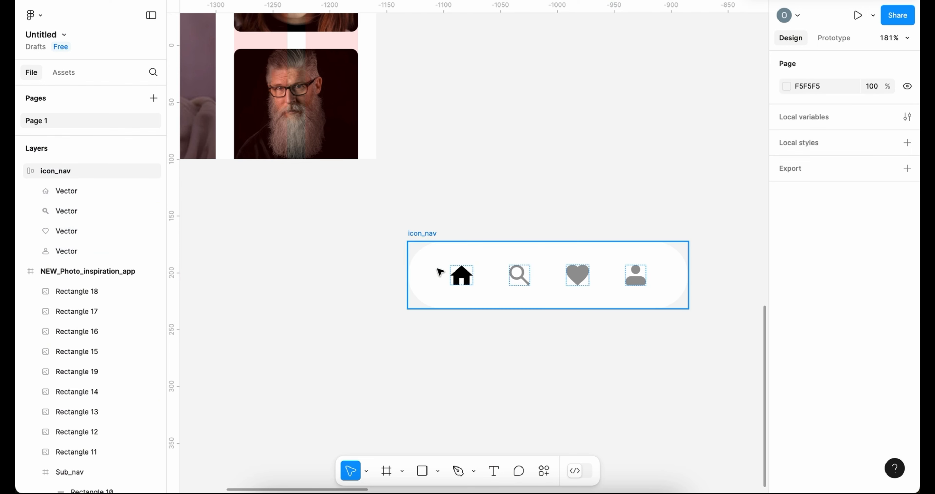
Lay icon_nav over the navigation bar of the photo_inspirattion_app frame and widen it to 271.
{"action": "scroll", "coordinate": [434, 255], "scroll_direction": "down", "scroll_amount": 10}
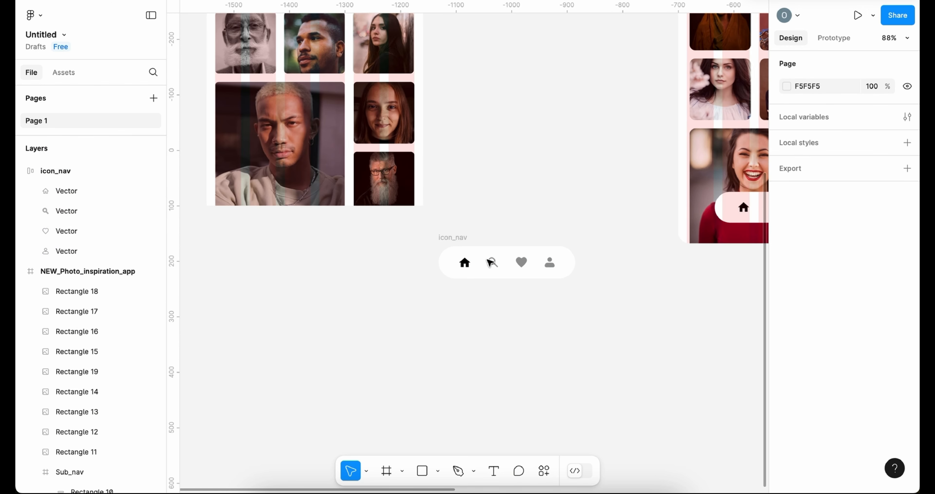
{"action": "scroll", "coordinate": [740, 308], "scroll_direction": "right", "scroll_amount": 5}
{"action": "left_click", "coordinate": [283, 239]}
{"action": "left_click_drag", "start_coordinate": [284, 238], "coordinate": [550, 195]}
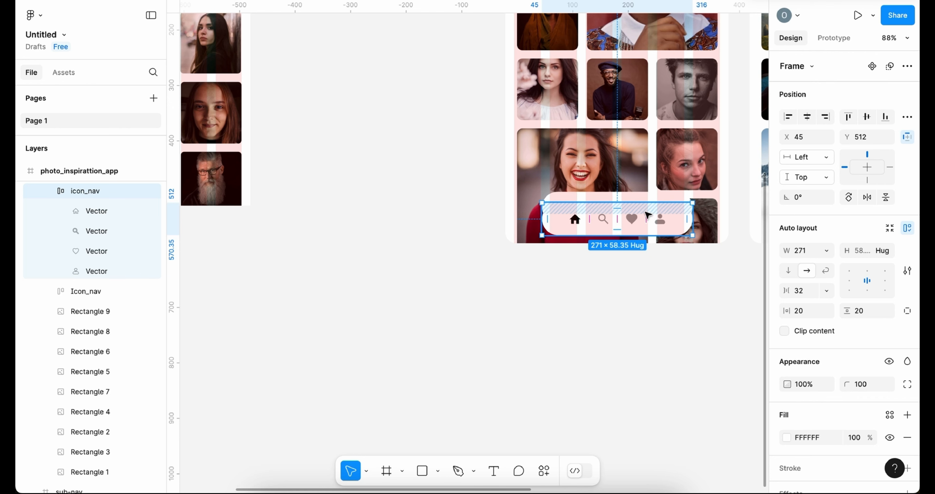
Move icon_nav back out of the photo_inspirattion_app frame and place it just below the NEW_Photo_inspiration_app frame.
{"action": "left_click_drag", "start_coordinate": [648, 215], "coordinate": [393, 324]}
{"action": "left_click", "coordinate": [232, 349]}
{"action": "scroll", "coordinate": [232, 349], "scroll_direction": "left", "scroll_amount": 5}
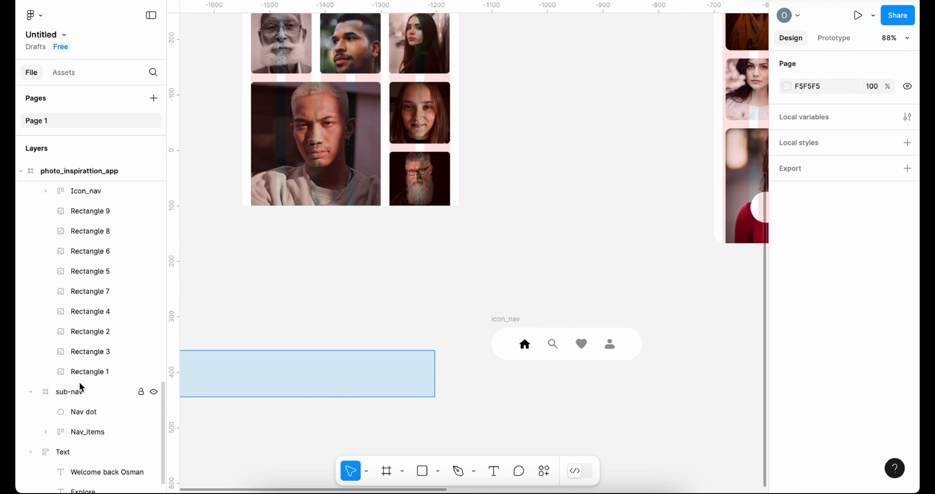
{"action": "left_click_drag", "start_coordinate": [578, 334], "coordinate": [345, 246]}
Select all nine portrait images in the NEW_Photo_inspiration_app frame and group them.
{"action": "scroll", "coordinate": [334, 261], "scroll_direction": "up", "scroll_amount": 5}
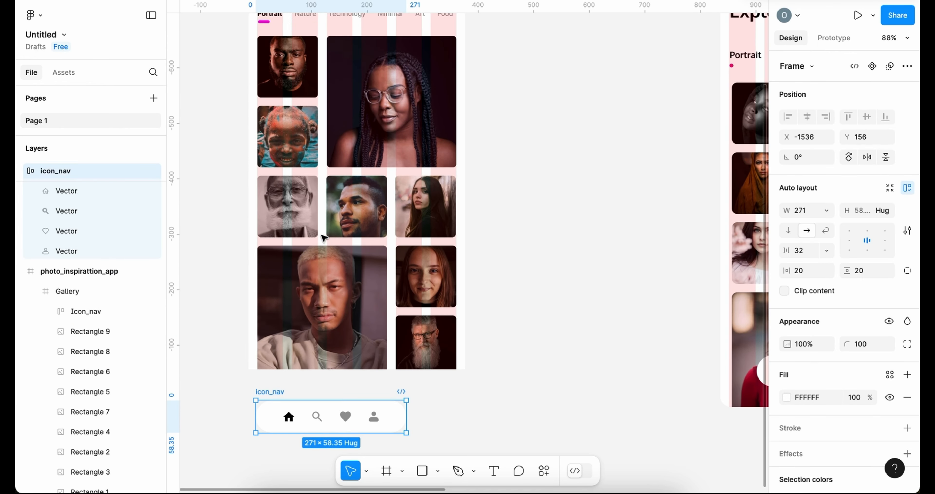
{"action": "scroll", "coordinate": [397, 230], "scroll_direction": "up", "scroll_amount": 1}
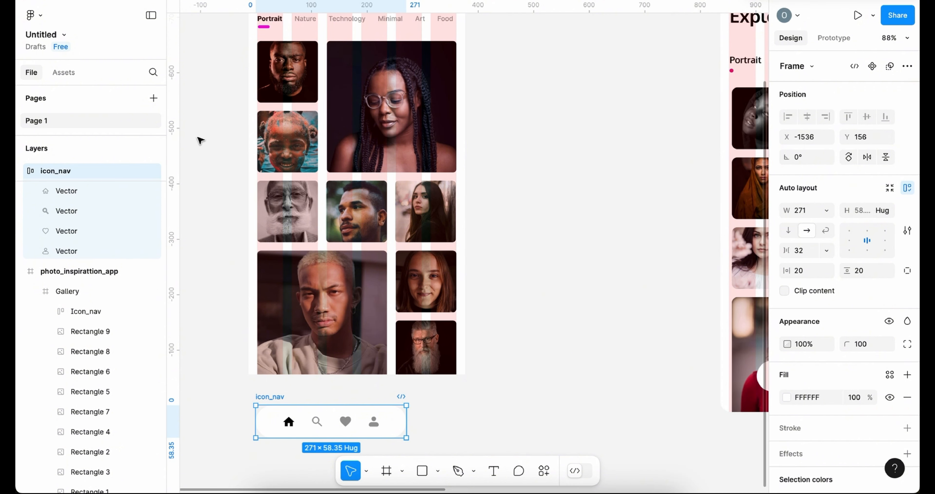
{"action": "left_click", "coordinate": [301, 93]}
{"action": "left_click", "coordinate": [391, 108], "text": "shift"}
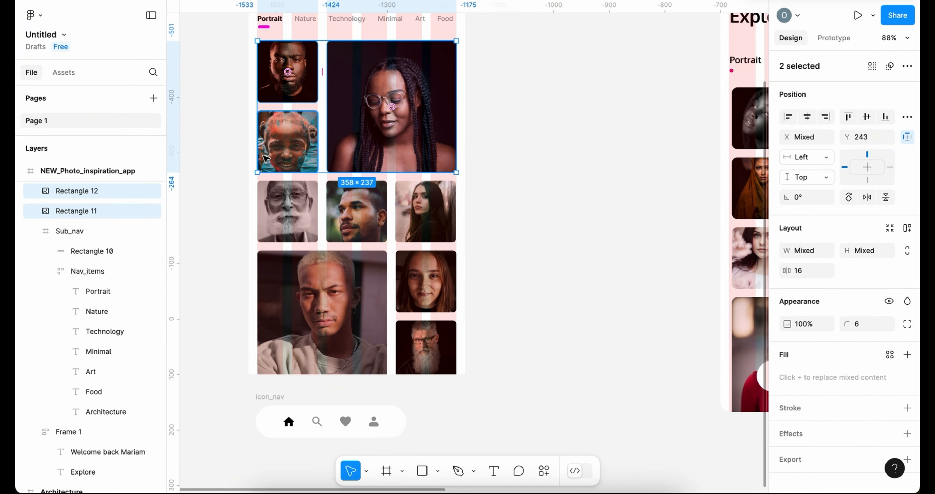
{"action": "left_click", "coordinate": [290, 145], "text": "shift"}
{"action": "left_click", "coordinate": [291, 214], "text": "shift"}
{"action": "left_click", "coordinate": [371, 221], "text": "shift"}
{"action": "left_click", "coordinate": [425, 210], "text": "shift"}
{"action": "left_click", "coordinate": [426, 281], "text": "shift"}
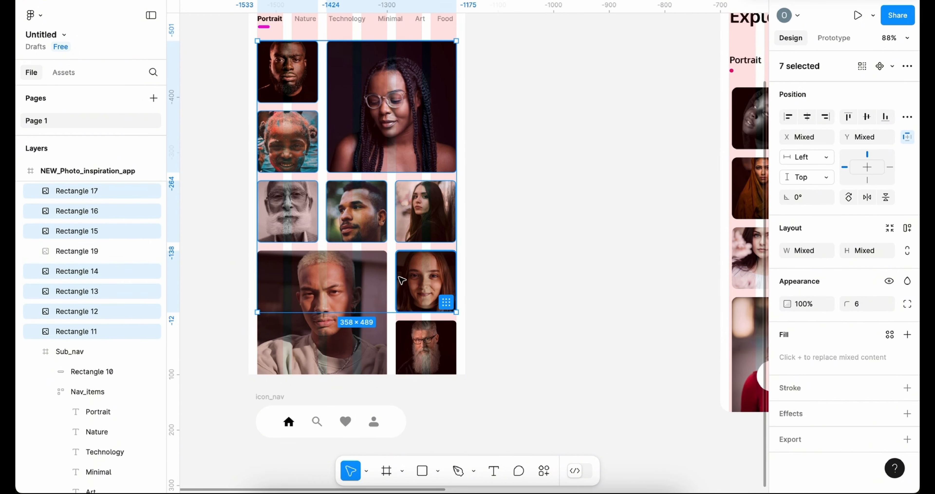
{"action": "left_click", "coordinate": [338, 298], "text": "shift"}
{"action": "left_click", "coordinate": [420, 359], "text": "shift"}
{"action": "right_click", "coordinate": [349, 280]}
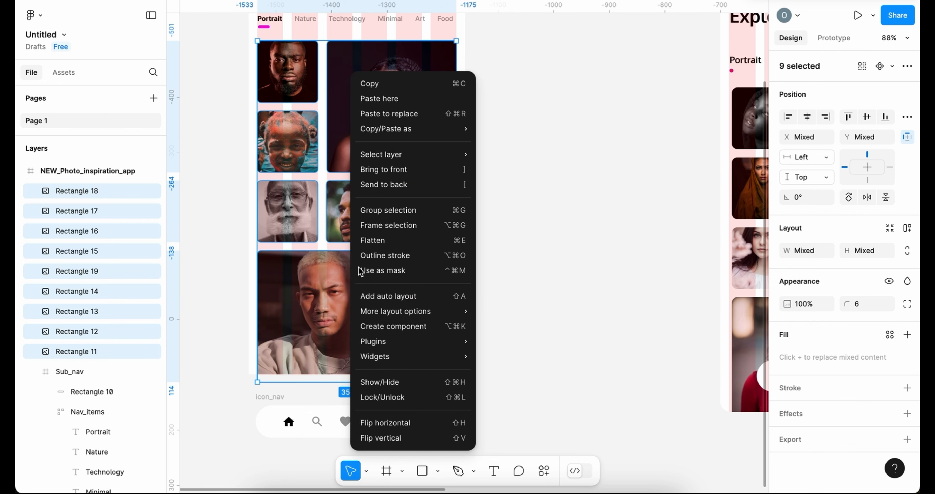
{"action": "left_click", "coordinate": [386, 211]}
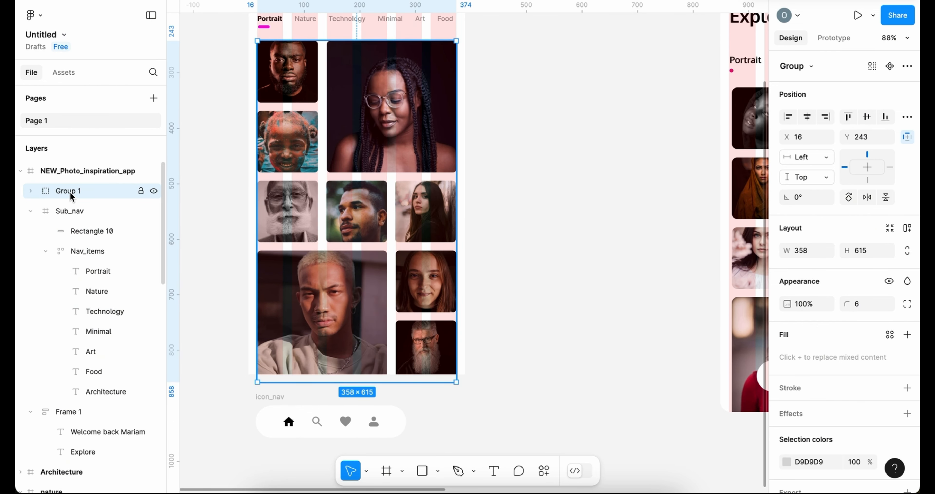
Rename the group of portrait images as Gallery.
{"action": "type", "text": "aller"}
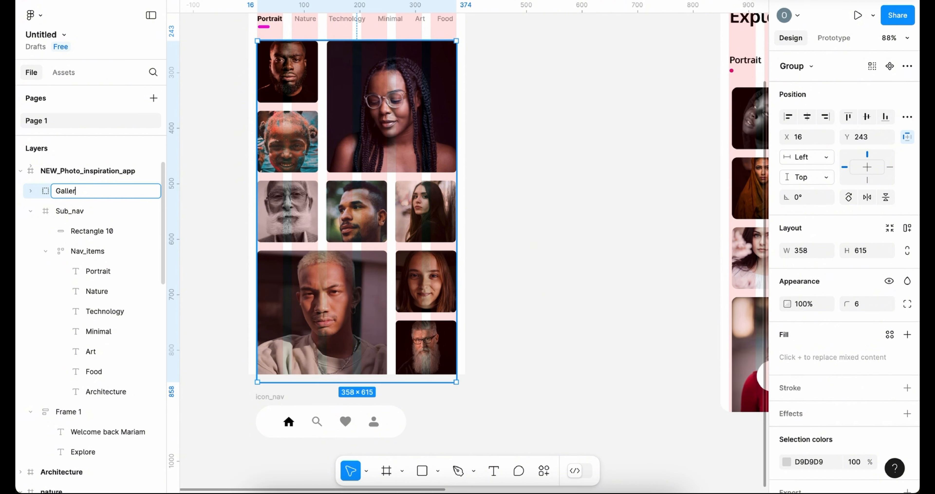
{"action": "type", "text": "y"}
{"action": "key", "text": "Return"}
{"action": "left_click", "coordinate": [488, 194]}
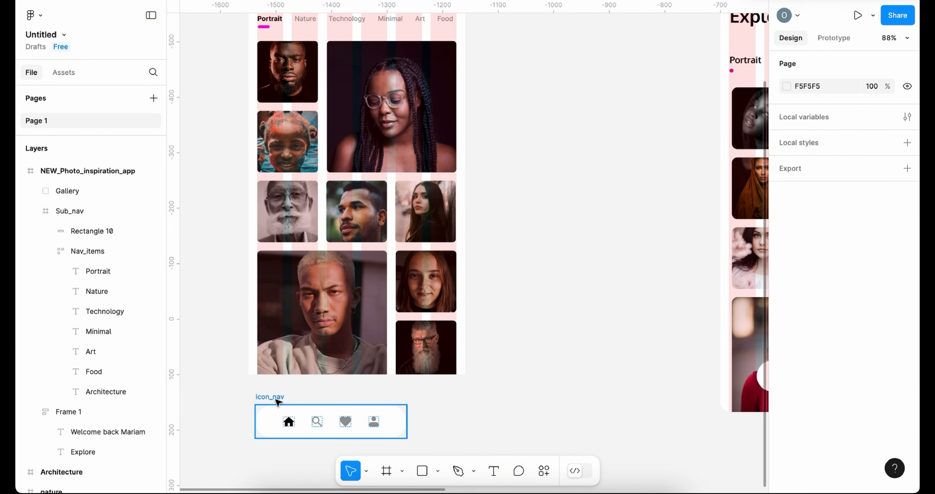
Place icon_nav inside the NEW_Photo_inspiration_app frame, centred horizontally over the lower part of the gallery.
{"action": "left_click_drag", "start_coordinate": [278, 401], "coordinate": [339, 332]}
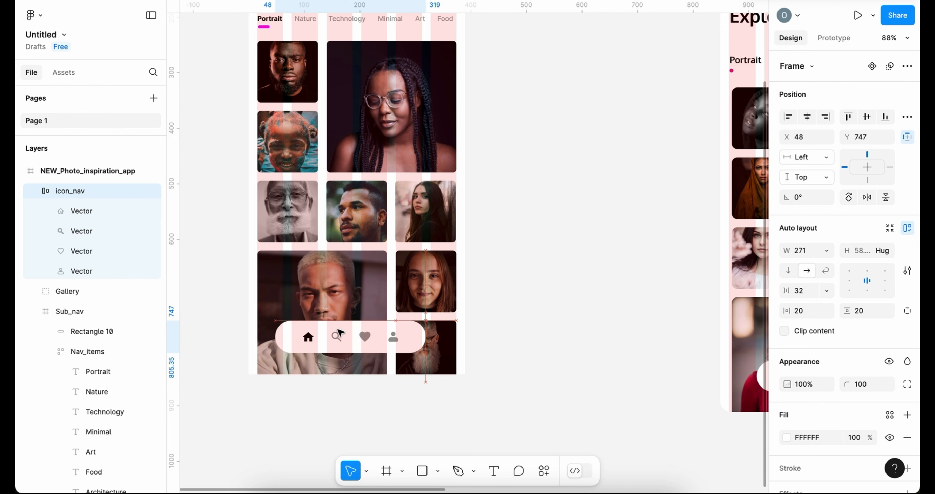
{"action": "left_click", "coordinate": [494, 371]}
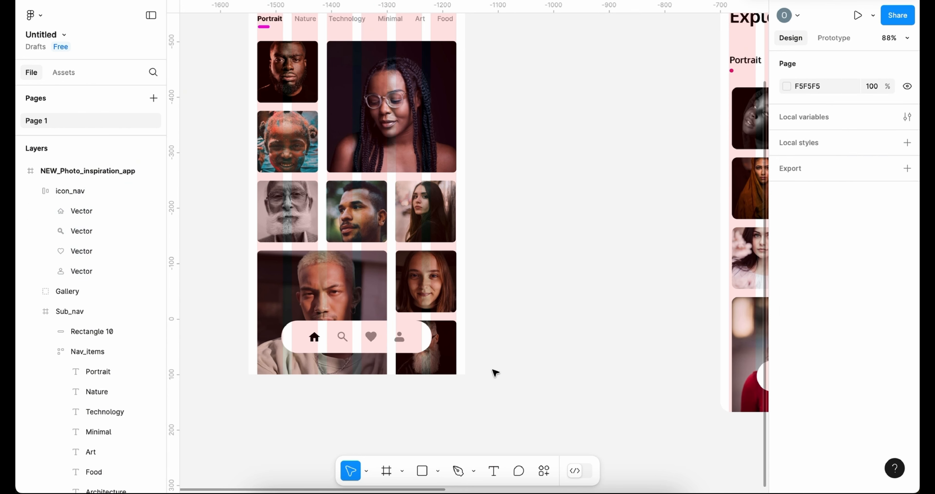
{"action": "scroll", "coordinate": [449, 356], "scroll_direction": "up", "scroll_amount": 3}
{"action": "scroll", "coordinate": [421, 232], "scroll_direction": "down", "scroll_amount": 5}
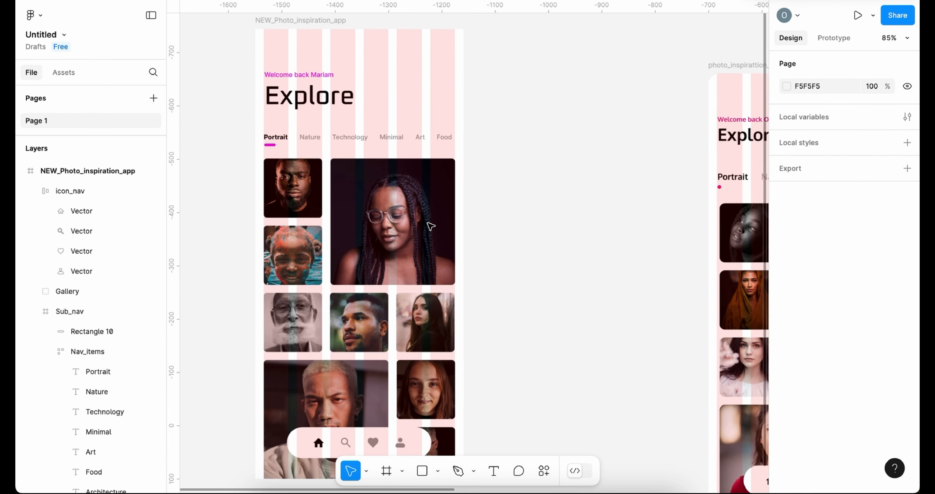
Hide the pink layout grid of the NEW_Photo_inspiration_app frame.
{"action": "scroll", "coordinate": [378, 152], "scroll_direction": "down", "scroll_amount": 1}
{"action": "left_click", "coordinate": [336, 60]}
{"action": "key", "text": "ctrl+shift+4"}
{"action": "scroll", "coordinate": [363, 218], "scroll_direction": "up", "scroll_amount": 3}
{"action": "left_click", "coordinate": [578, 305]}
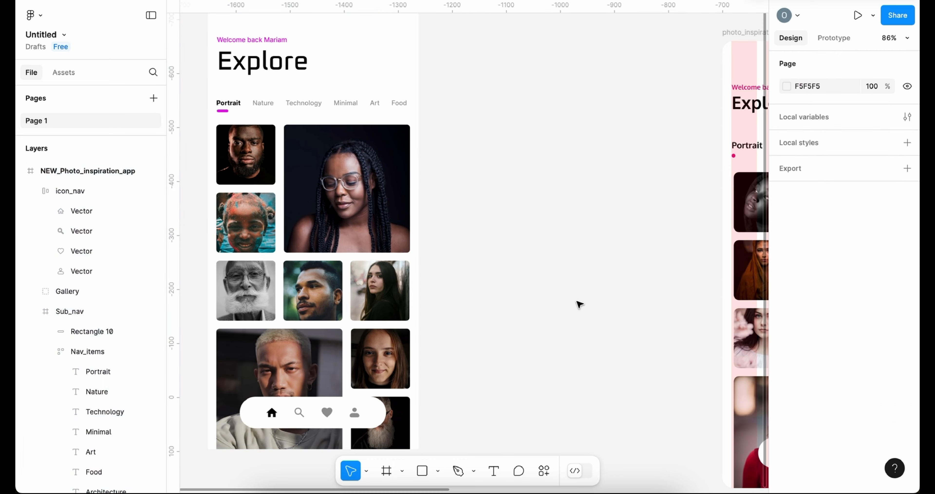
Move icon_nav slightly further down in the NEW_Photo_inspiration_app frame, to Y 758, keeping it horizontally centred.
{"action": "scroll", "coordinate": [591, 297], "scroll_direction": "down", "scroll_amount": 1}
{"action": "scroll", "coordinate": [375, 251], "scroll_direction": "up", "scroll_amount": 1}
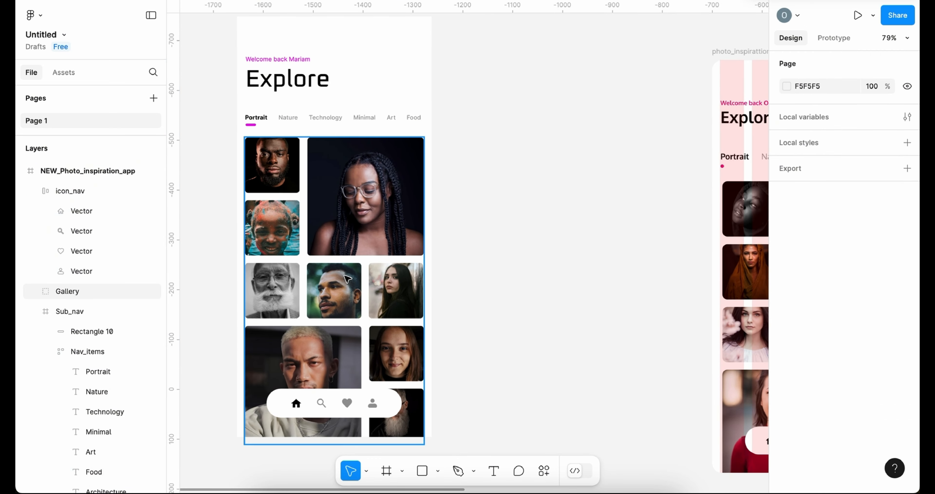
{"action": "scroll", "coordinate": [337, 287], "scroll_direction": "down", "scroll_amount": 2}
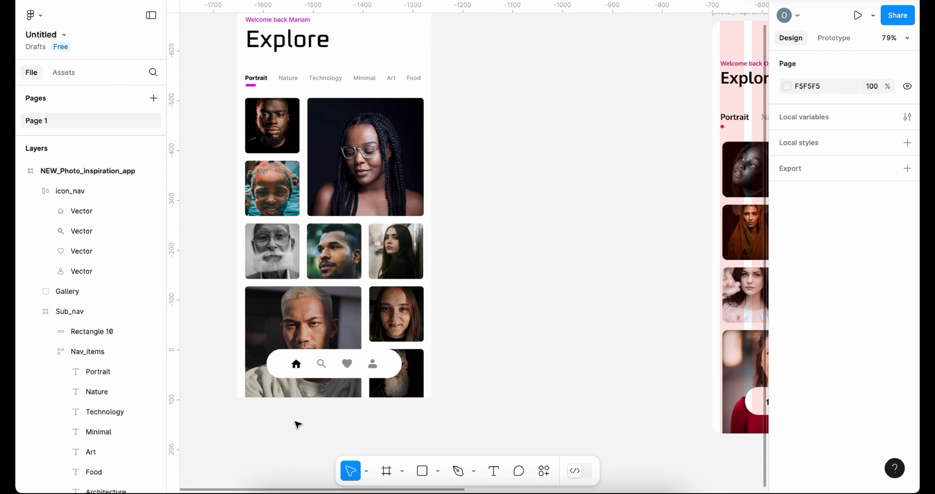
{"action": "left_click", "coordinate": [334, 373]}
{"action": "left_click_drag", "start_coordinate": [350, 377], "coordinate": [349, 383]}
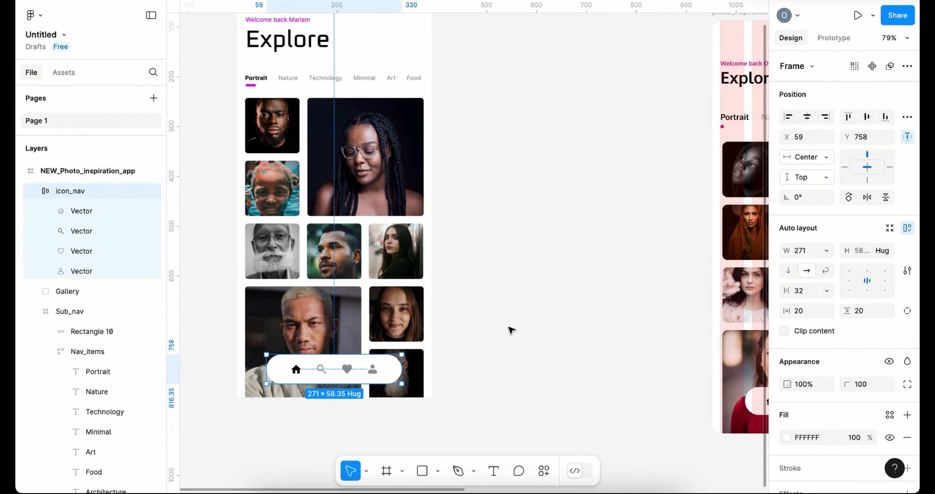
{"action": "left_click", "coordinate": [533, 320]}
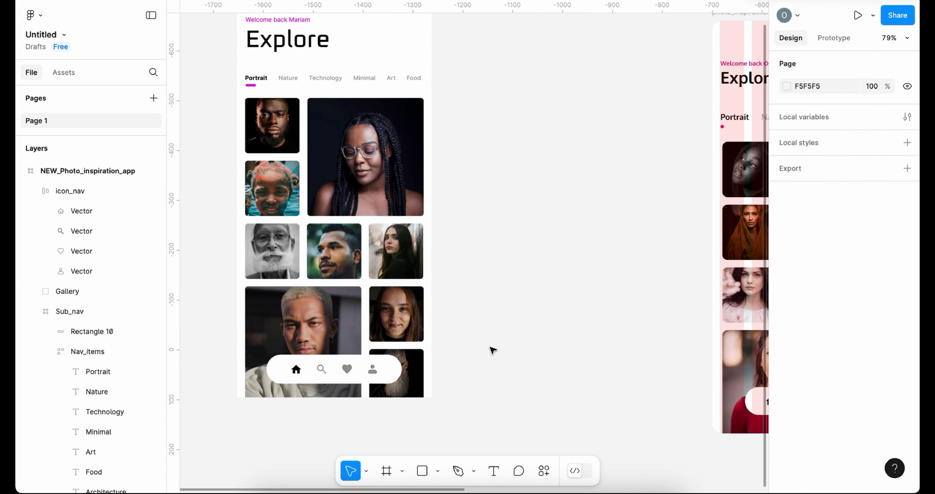
Duplicate the NEW_Photo_inspiration_app frame and place the copy directly to the right of the original.
{"action": "scroll", "coordinate": [450, 269], "scroll_direction": "up", "scroll_amount": 1}
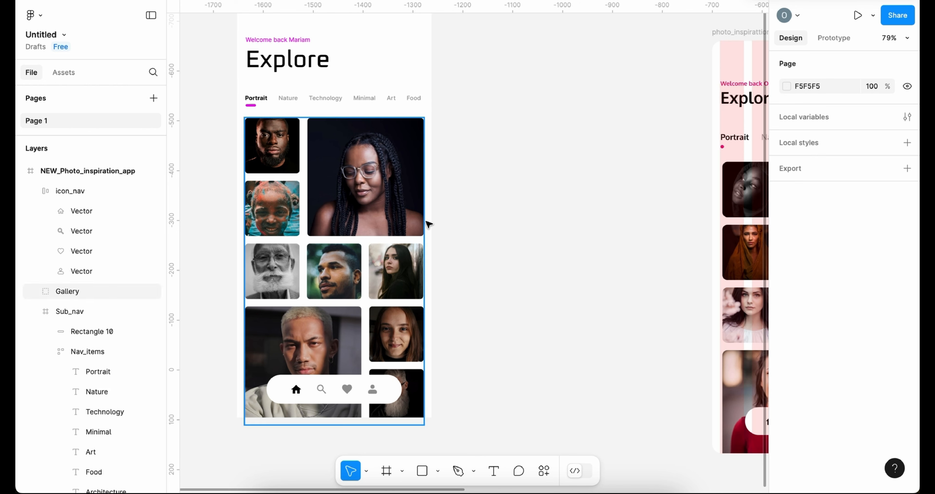
{"action": "scroll", "coordinate": [428, 170], "scroll_direction": "up", "scroll_amount": 5}
{"action": "scroll", "coordinate": [428, 171], "scroll_direction": "down", "scroll_amount": 1, "text": "ctrl"}
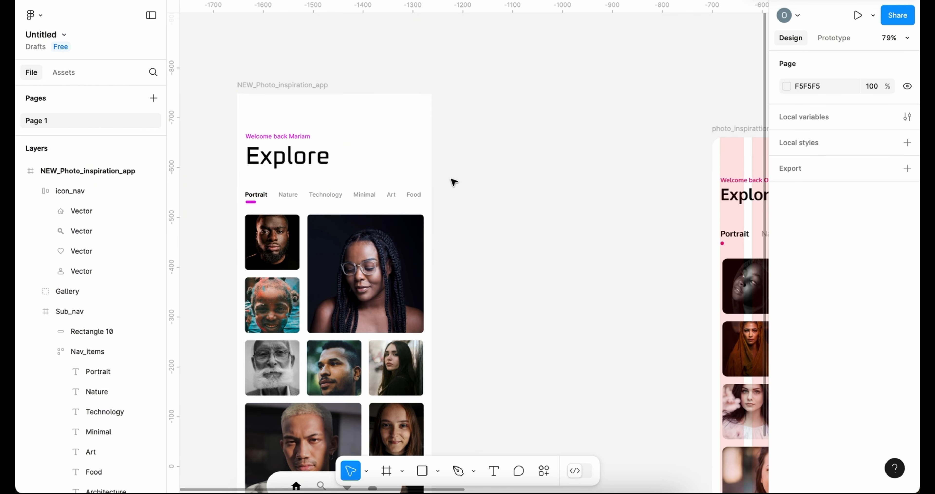
{"action": "scroll", "coordinate": [459, 176], "scroll_direction": "down", "scroll_amount": 3}
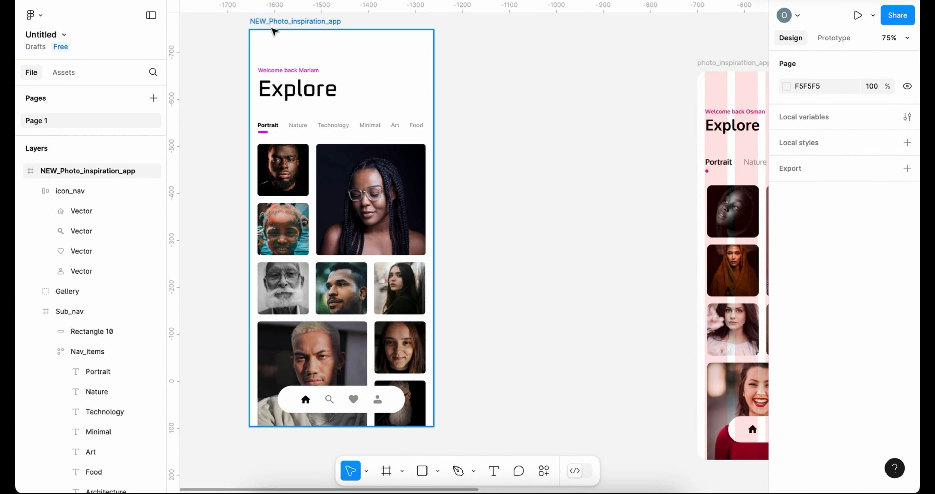
{"action": "left_click_drag", "start_coordinate": [277, 22], "coordinate": [426, 28]}
{"action": "left_click", "coordinate": [736, 34]}
{"action": "scroll", "coordinate": [736, 34], "scroll_direction": "right", "scroll_amount": 5}
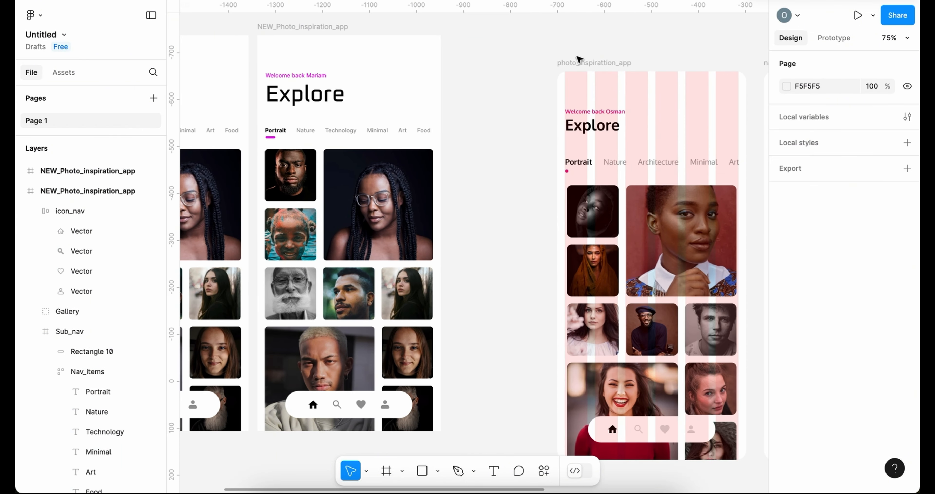
Shift the NEW_Photo_inspiration_app frames to make room and place a third copy beside them, just before photo_inspirattion_app.
{"action": "scroll", "coordinate": [481, 88], "scroll_direction": "down", "scroll_amount": 5}
{"action": "scroll", "coordinate": [482, 94], "scroll_direction": "up", "scroll_amount": 3}
{"action": "scroll", "coordinate": [231, 41], "scroll_direction": "down", "scroll_amount": 5}
{"action": "scroll", "coordinate": [231, 41], "scroll_direction": "up", "scroll_amount": 3}
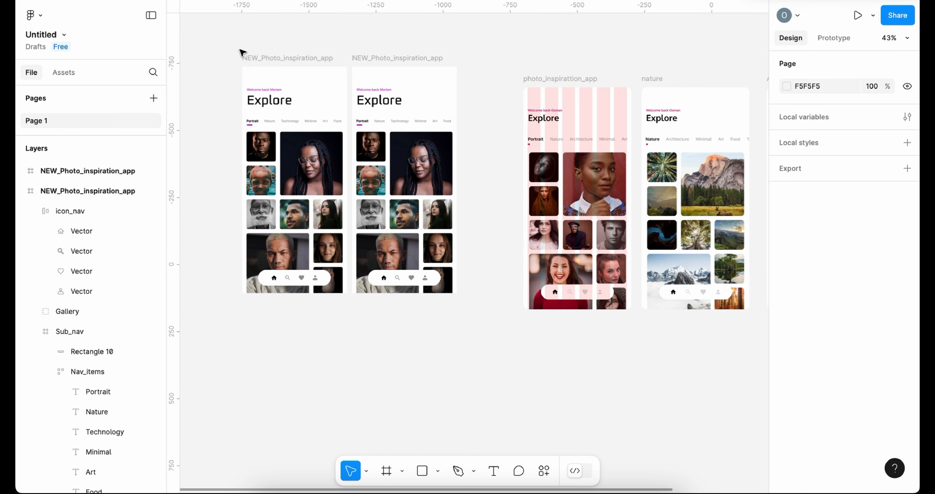
{"action": "left_click_drag", "start_coordinate": [265, 67], "coordinate": [181, 62]}
{"action": "left_click_drag", "start_coordinate": [377, 61], "coordinate": [425, 69]}
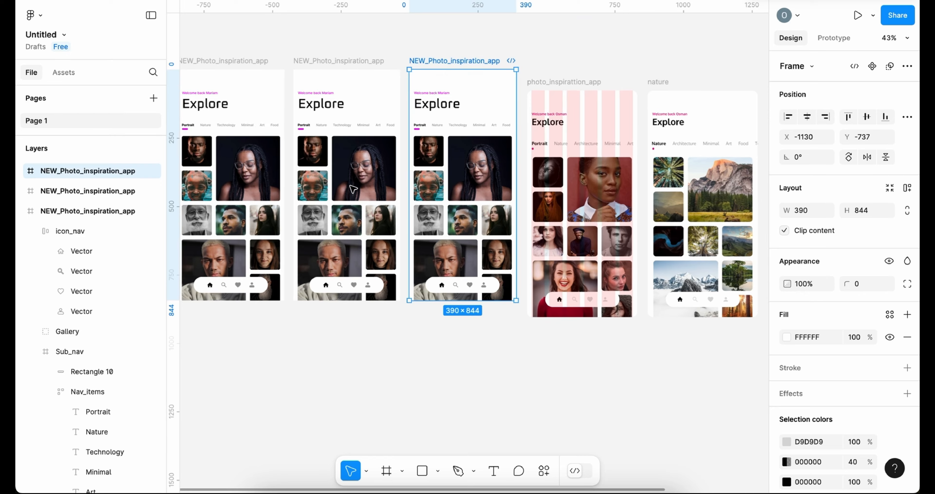
Shift Nav_items in the middle frame left to X -66 so Nature sits above the pink indicator.
{"action": "scroll", "coordinate": [350, 185], "scroll_direction": "up", "scroll_amount": 5}
{"action": "left_click", "coordinate": [311, 99]}
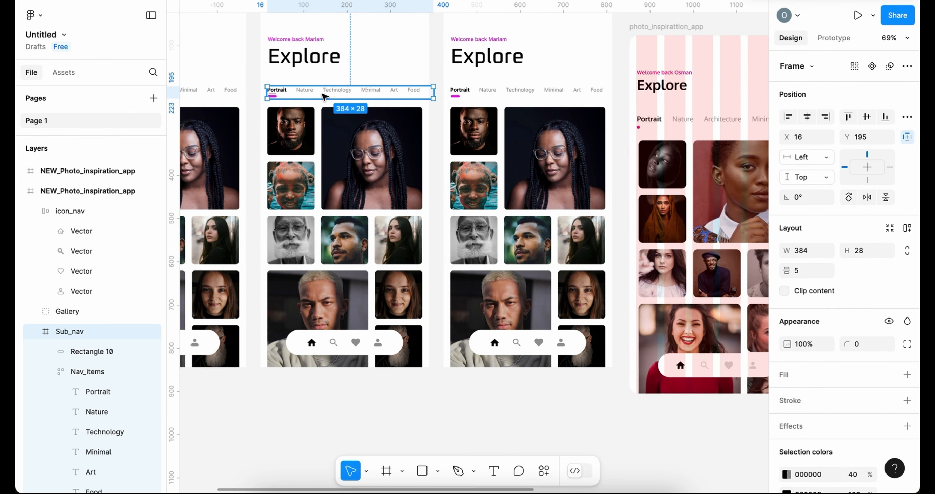
{"action": "double_click", "coordinate": [312, 94]}
{"action": "key", "text": "shift+Left"}
{"action": "key", "text": "shift+Left"}
{"action": "key", "text": "shift+Left"}
{"action": "key", "text": "shift+Left"}
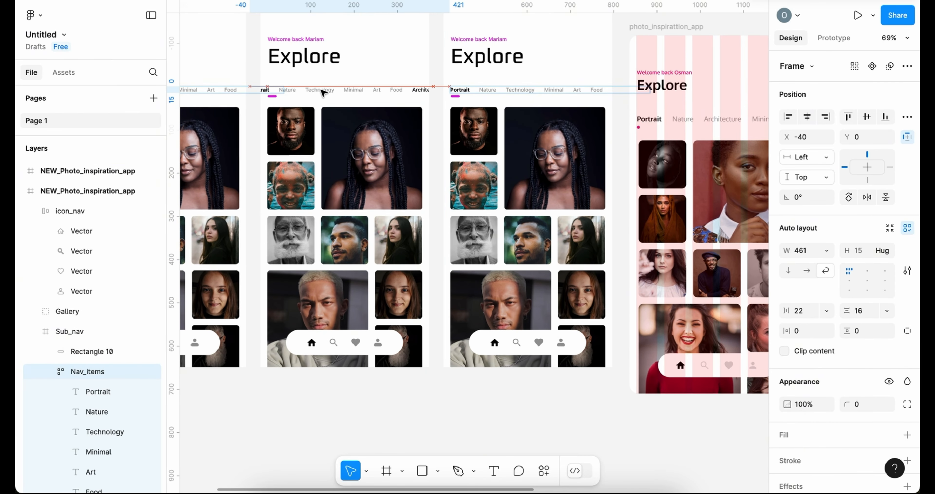
{"action": "key", "text": "Right"}
{"action": "scroll", "coordinate": [279, 89], "scroll_direction": "up", "scroll_amount": 6}
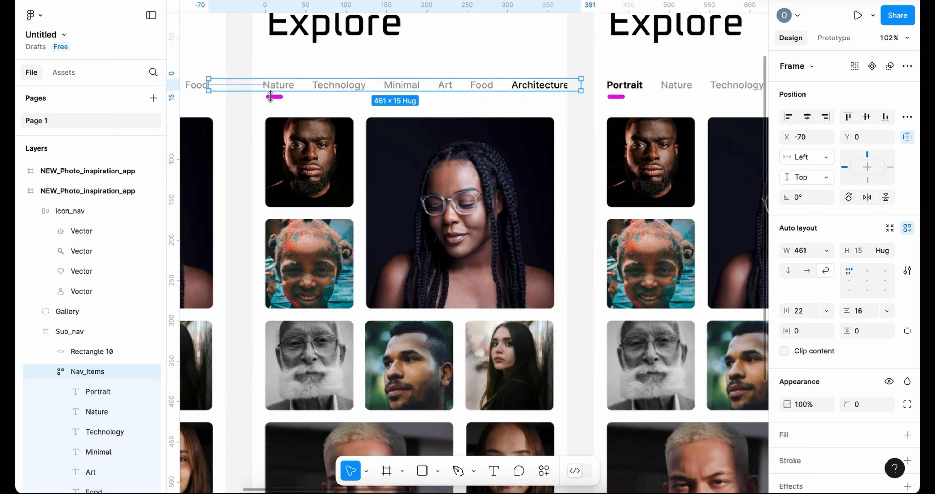
{"action": "key", "text": "Right"}
{"action": "key", "text": "Right"}
{"action": "key", "text": "Right"}
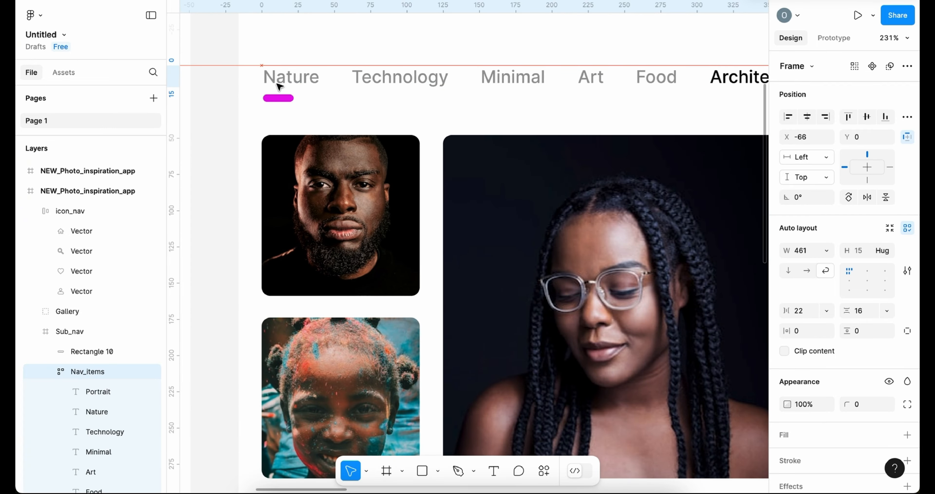
Shift Nav_items in the third frame left to X -130 so Technology sits above the pink indicator.
{"action": "scroll", "coordinate": [279, 87], "scroll_direction": "down", "scroll_amount": 5}
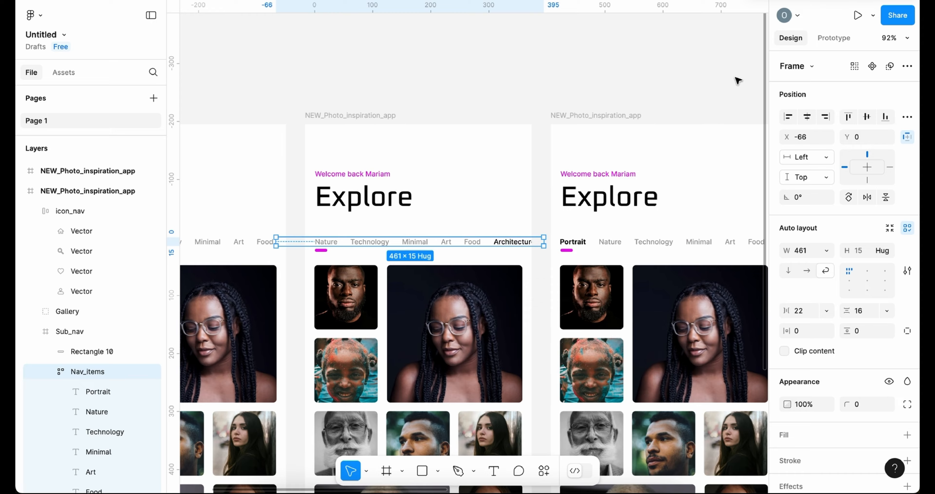
{"action": "left_click_drag", "start_coordinate": [734, 79], "coordinate": [477, 271]}
{"action": "scroll", "coordinate": [505, 202], "scroll_direction": "down", "scroll_amount": 3}
{"action": "scroll", "coordinate": [497, 234], "scroll_direction": "up", "scroll_amount": 5}
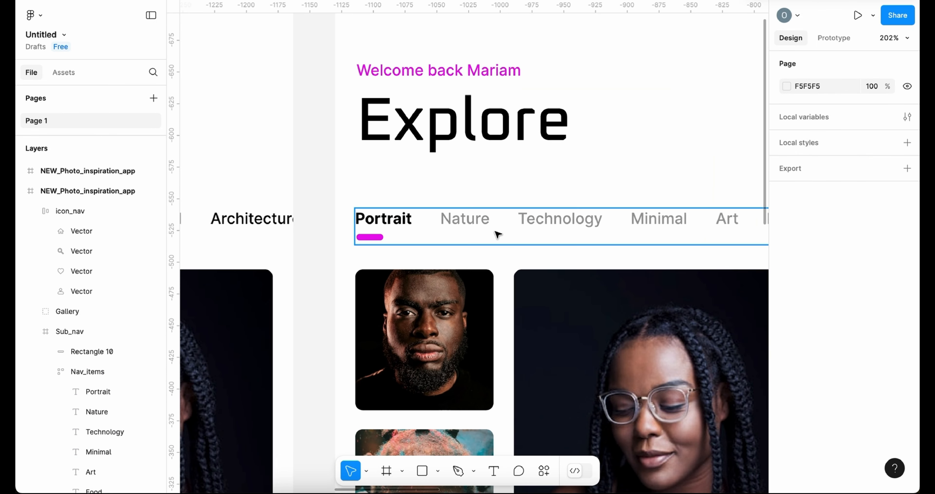
{"action": "left_click", "coordinate": [467, 218]}
{"action": "double_click", "coordinate": [468, 220]}
{"action": "key", "text": "shift+Left"}
{"action": "key", "text": "shift+Left"}
{"action": "key", "text": "shift+Left"}
{"action": "key", "text": "shift+Left"}
{"action": "key", "text": "shift+Left"}
{"action": "key", "text": "shift+Left"}
{"action": "key", "text": "shift+Left"}
{"action": "key", "text": "shift+Left"}
{"action": "key", "text": "shift+Left"}
{"action": "key", "text": "shift+Left"}
{"action": "key", "text": "shift+Left"}
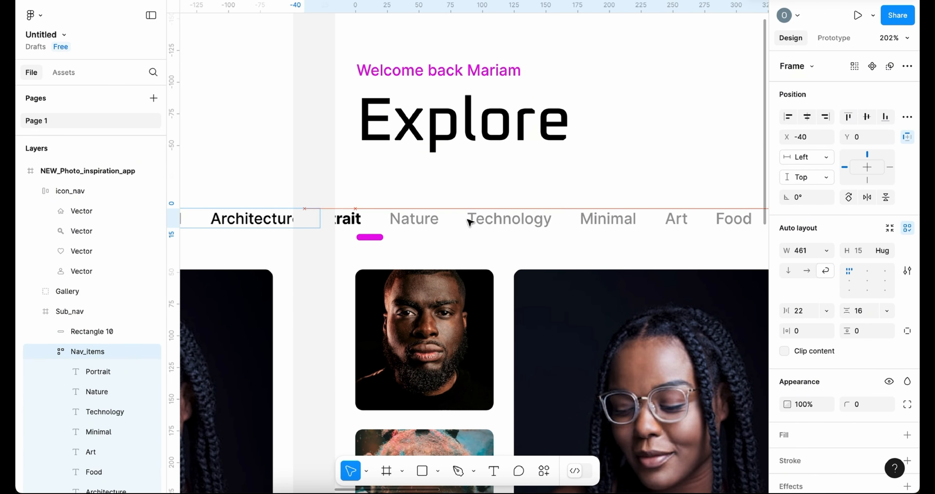
{"action": "key", "text": "shift+Left"}
{"action": "key", "text": "shift+Left"}
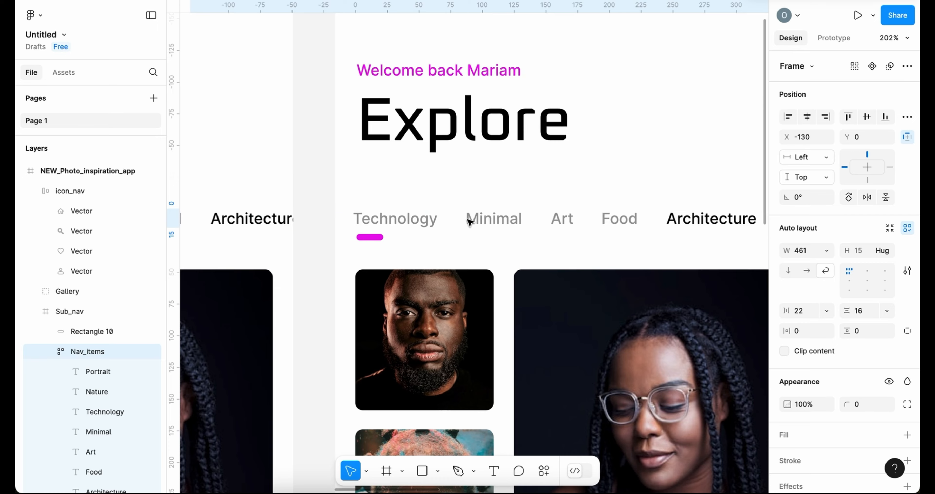
Mark Nature as the active category in the middle frame by making its text bold with a fully opaque black fill.
{"action": "scroll", "coordinate": [467, 221], "scroll_direction": "down", "scroll_amount": 8}
{"action": "left_click_drag", "start_coordinate": [217, 85], "coordinate": [174, 100]}
{"action": "scroll", "coordinate": [296, 234], "scroll_direction": "up", "scroll_amount": 2}
{"action": "scroll", "coordinate": [296, 233], "scroll_direction": "down", "scroll_amount": 2}
{"action": "scroll", "coordinate": [298, 249], "scroll_direction": "up", "scroll_amount": 5}
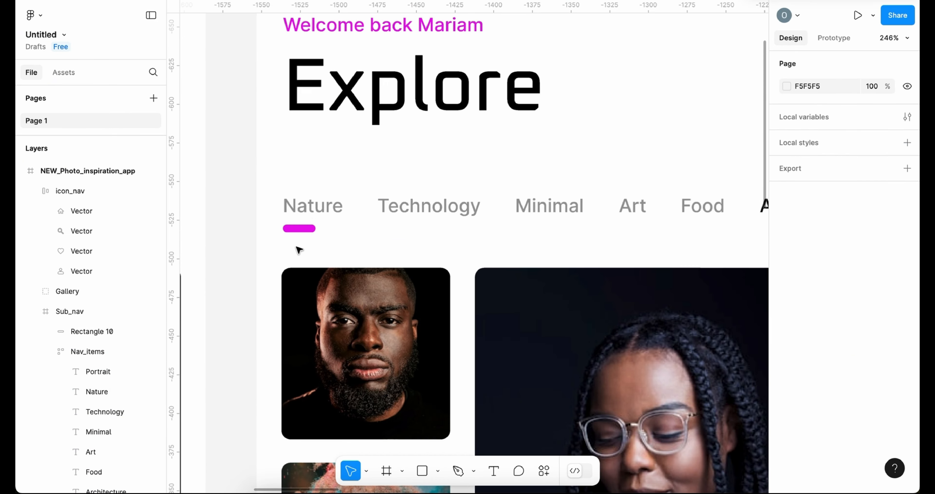
{"action": "left_click", "coordinate": [309, 215]}
{"action": "double_click", "coordinate": [308, 215]}
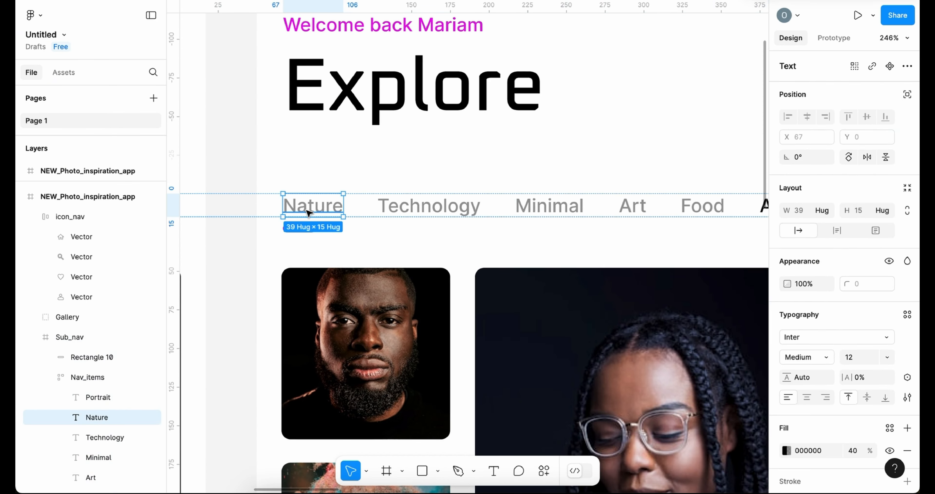
{"action": "left_click", "coordinate": [830, 363]}
{"action": "left_click", "coordinate": [817, 388]}
{"action": "left_click", "coordinate": [852, 451]}
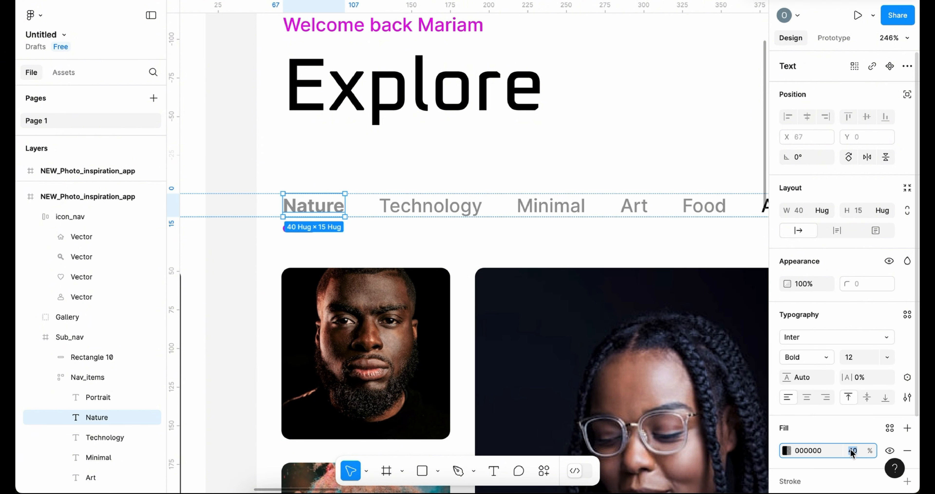
{"action": "left_click", "coordinate": [622, 252]}
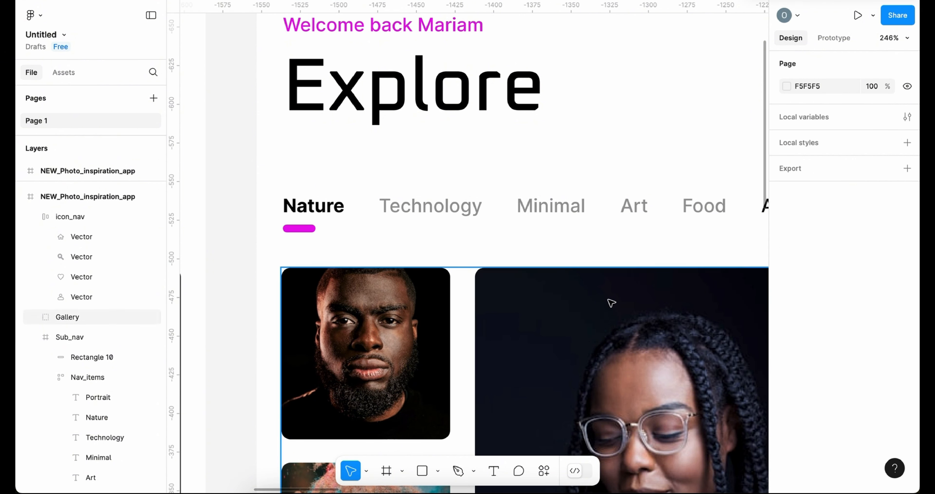
Mark Technology as the active category in the third frame with bold text and a fully opaque black fill.
{"action": "scroll", "coordinate": [611, 303], "scroll_direction": "down", "scroll_amount": 5}
{"action": "scroll", "coordinate": [686, 77], "scroll_direction": "right", "scroll_amount": 8}
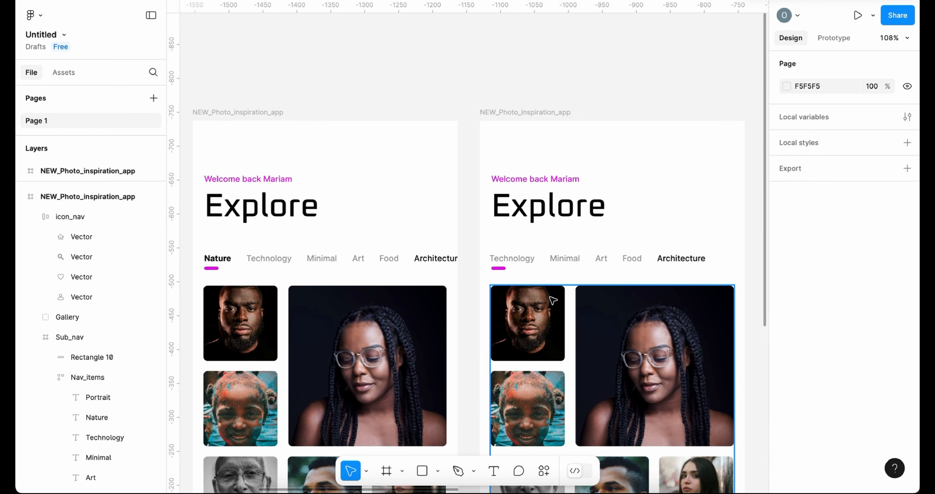
{"action": "scroll", "coordinate": [523, 273], "scroll_direction": "up", "scroll_amount": 5}
{"action": "left_click", "coordinate": [523, 241]}
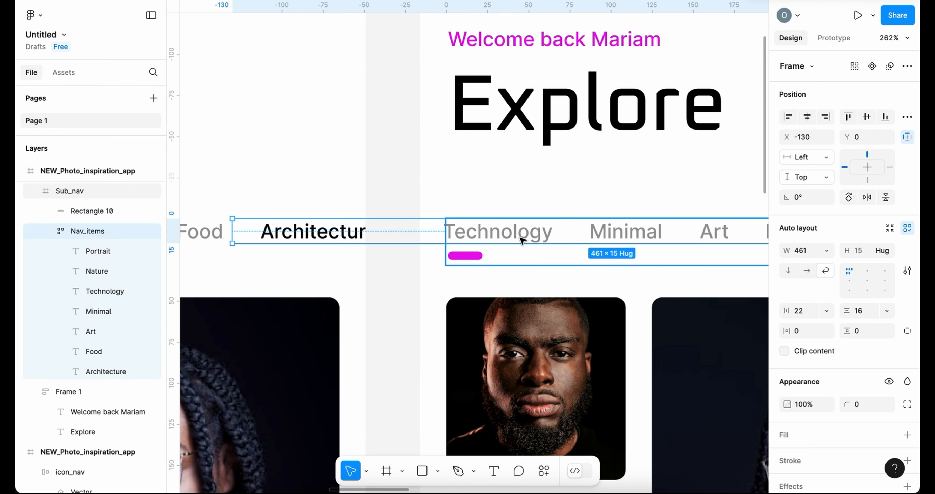
{"action": "left_click", "coordinate": [522, 241]}
{"action": "left_click", "coordinate": [820, 357]}
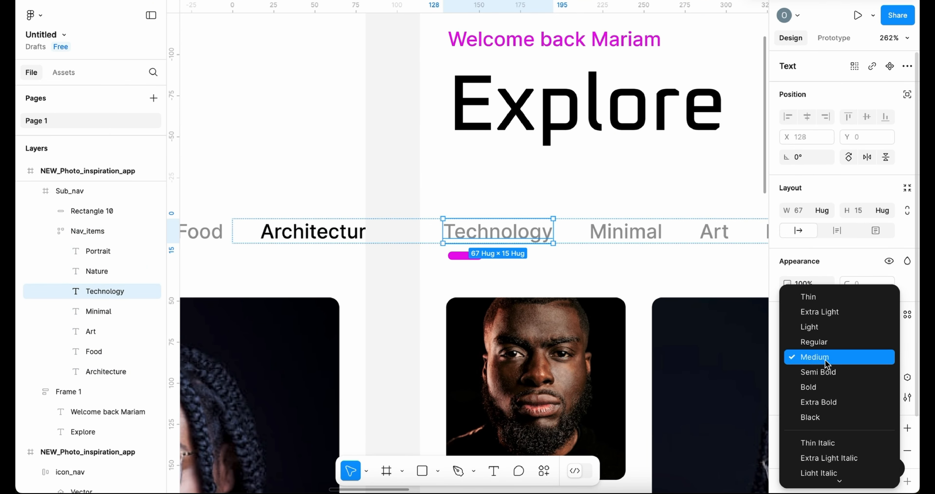
{"action": "left_click", "coordinate": [818, 386]}
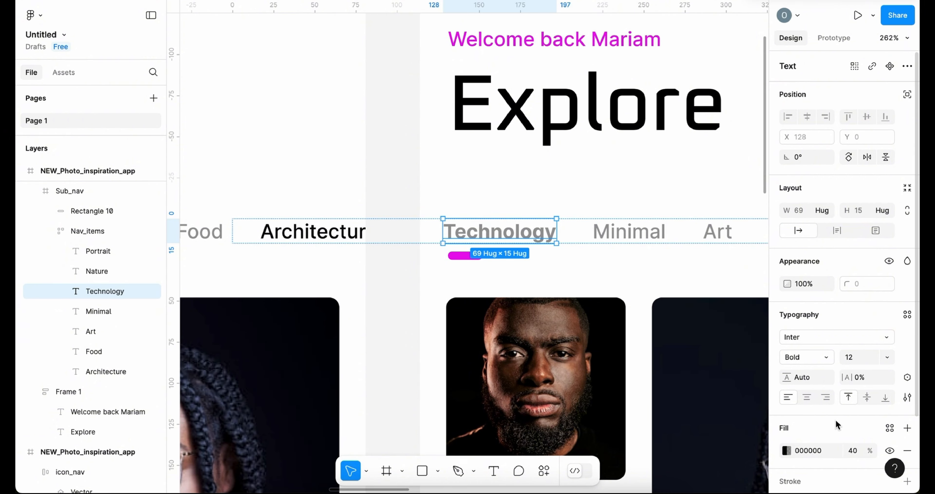
{"action": "left_click", "coordinate": [390, 200]}
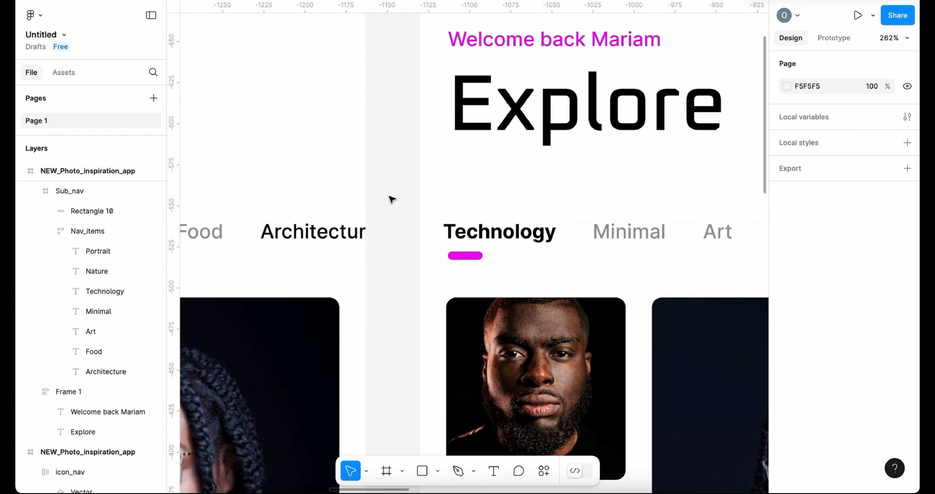
{"action": "scroll", "coordinate": [415, 263], "scroll_direction": "down", "scroll_amount": 5}
{"action": "scroll", "coordinate": [414, 263], "scroll_direction": "down", "scroll_amount": 10}
{"action": "scroll", "coordinate": [413, 265], "scroll_direction": "up", "scroll_amount": 5}
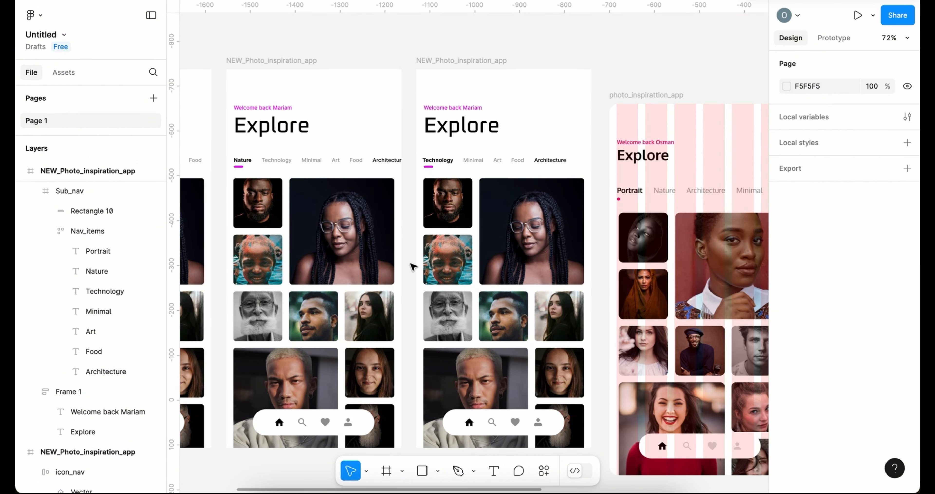
{"action": "left_click", "coordinate": [254, 202]}
{"action": "left_click", "coordinate": [257, 204]}
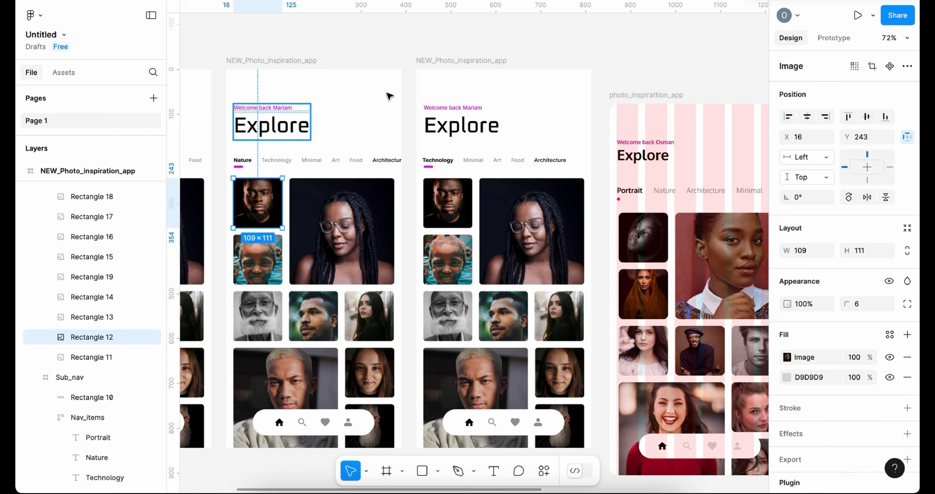
{"action": "right_click", "coordinate": [395, 41]}
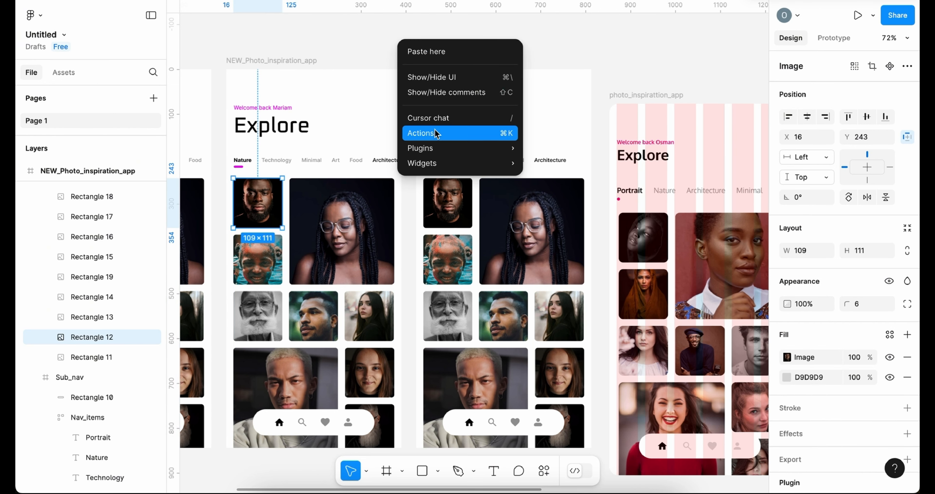
{"action": "left_click", "coordinate": [421, 133]}
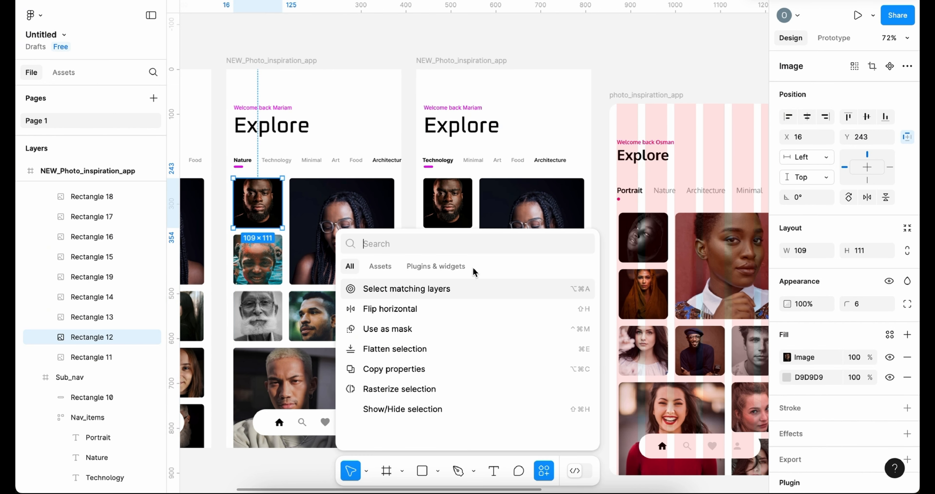
{"action": "left_click", "coordinate": [388, 40]}
Run the Unsplash plugin and search its photos for the nature category.
{"action": "right_click", "coordinate": [390, 40]}
{"action": "mouse_move", "coordinate": [461, 146]}
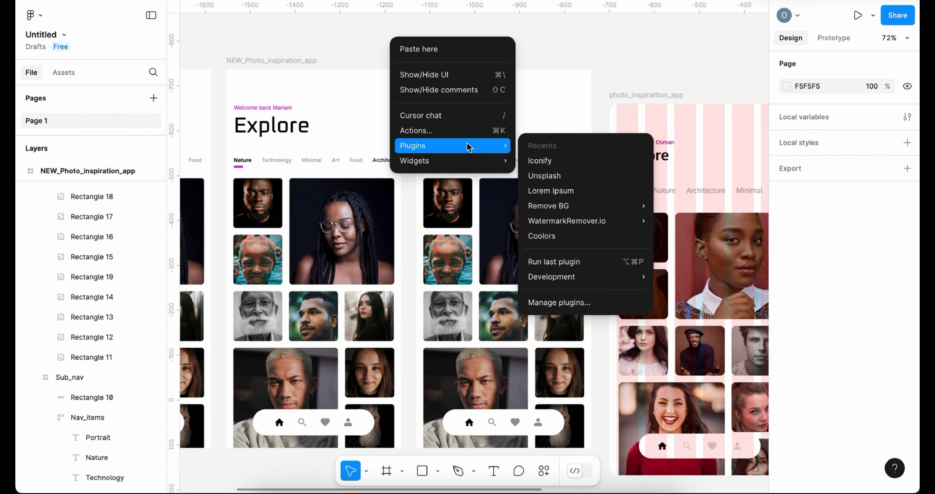
{"action": "left_click", "coordinate": [540, 167]}
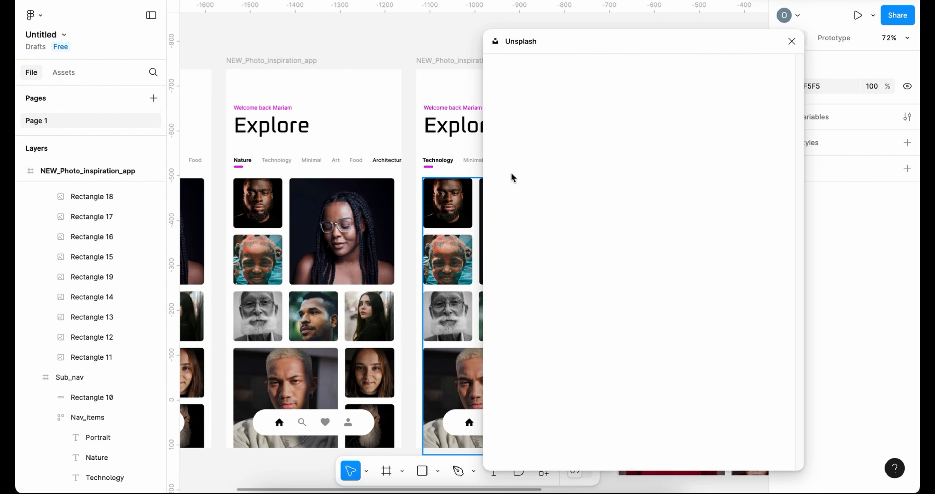
{"action": "left_click", "coordinate": [572, 108]}
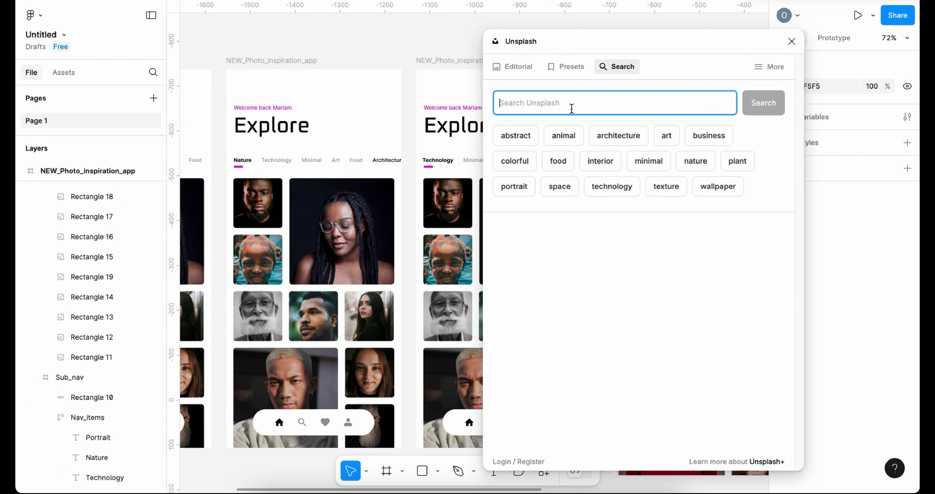
{"action": "left_click", "coordinate": [705, 165]}
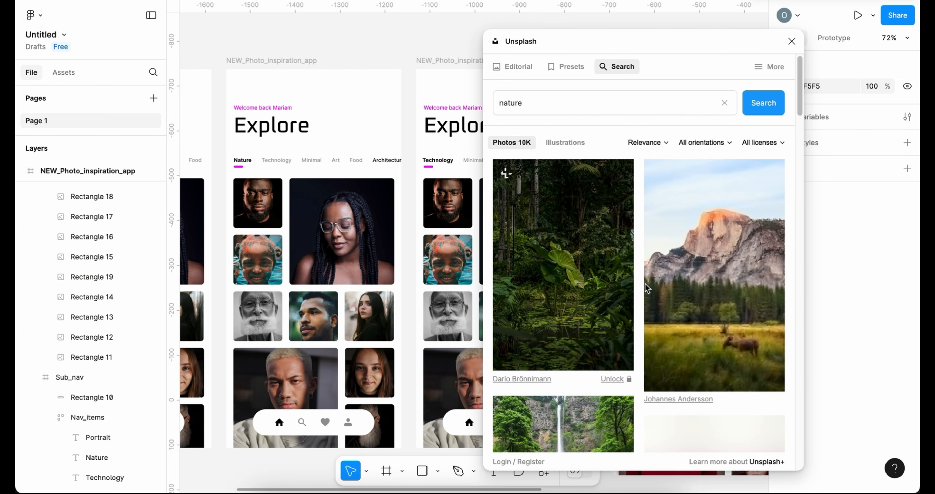
Fill the middle frame's large upper gallery tile with the mountain meadow photo and the small tile beside it with the underwater rocks photo.
{"action": "left_click_drag", "start_coordinate": [647, 288], "coordinate": [227, 203]}
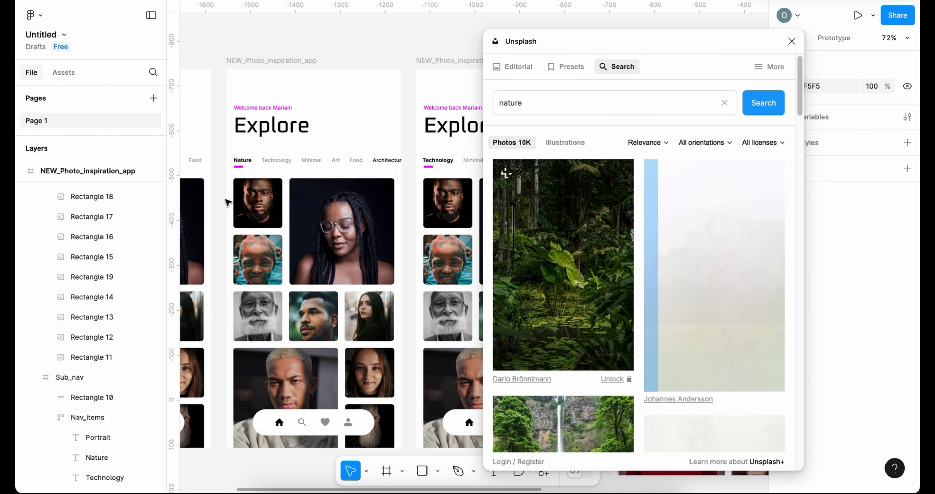
{"action": "left_click", "coordinate": [379, 230]}
{"action": "double_click", "coordinate": [314, 248]}
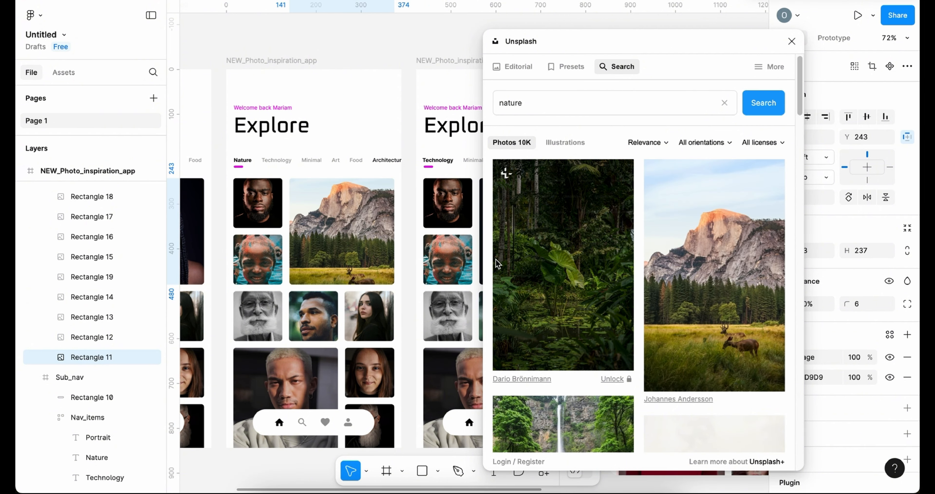
{"action": "scroll", "coordinate": [495, 265], "scroll_direction": "down", "scroll_amount": 5}
{"action": "left_click", "coordinate": [257, 196]}
{"action": "scroll", "coordinate": [646, 363], "scroll_direction": "down", "scroll_amount": 1}
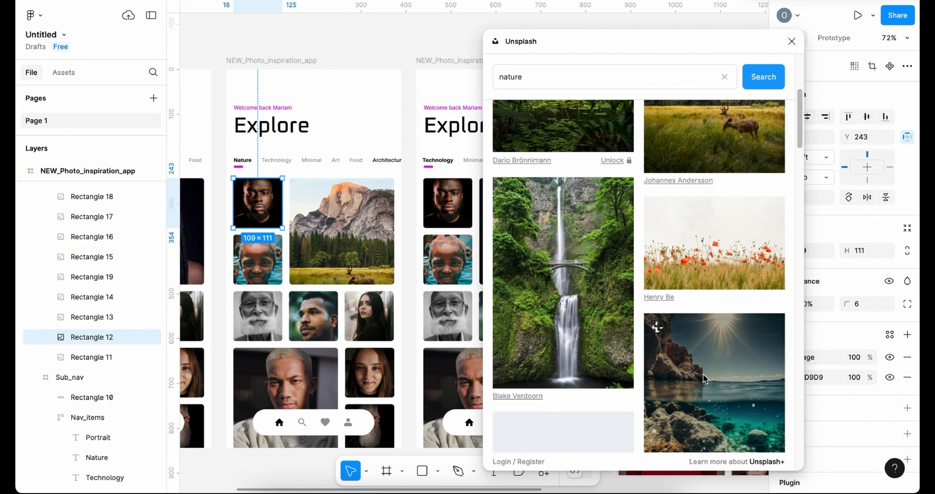
{"action": "left_click", "coordinate": [647, 375]}
{"action": "scroll", "coordinate": [514, 311], "scroll_direction": "down", "scroll_amount": 1}
Replace the child portrait with the misty canyon river photo and the bearded man's portrait with the upward-looking forest photo in the middle frame.
{"action": "left_click", "coordinate": [257, 259]}
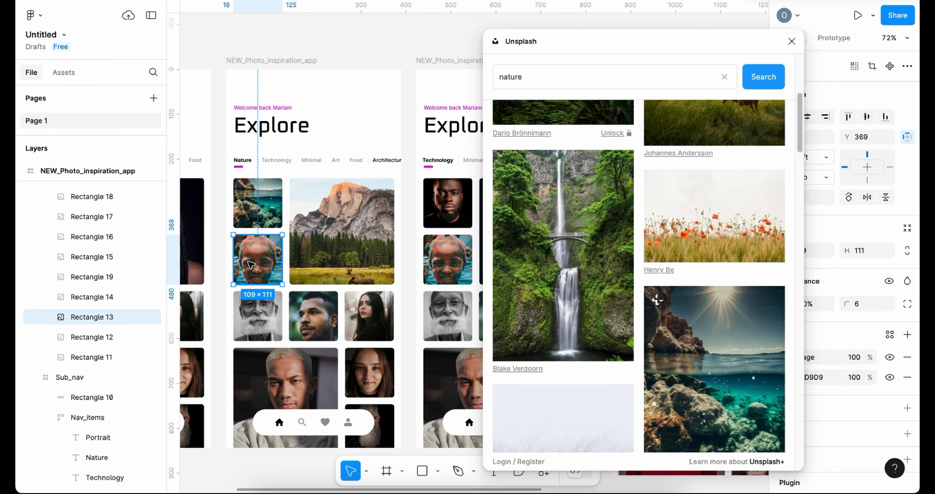
{"action": "scroll", "coordinate": [612, 311], "scroll_direction": "down", "scroll_amount": 5}
{"action": "left_click", "coordinate": [611, 311]}
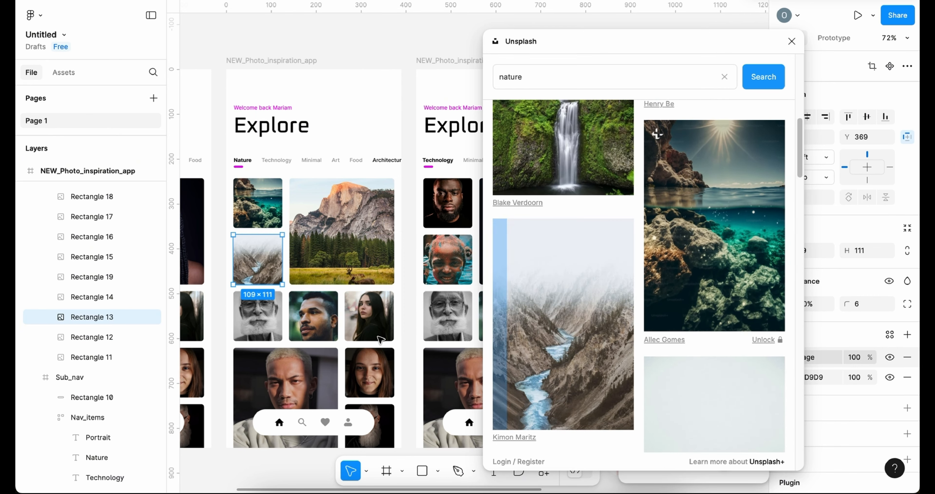
{"action": "scroll", "coordinate": [653, 323], "scroll_direction": "down", "scroll_amount": 10}
{"action": "left_click", "coordinate": [275, 273]}
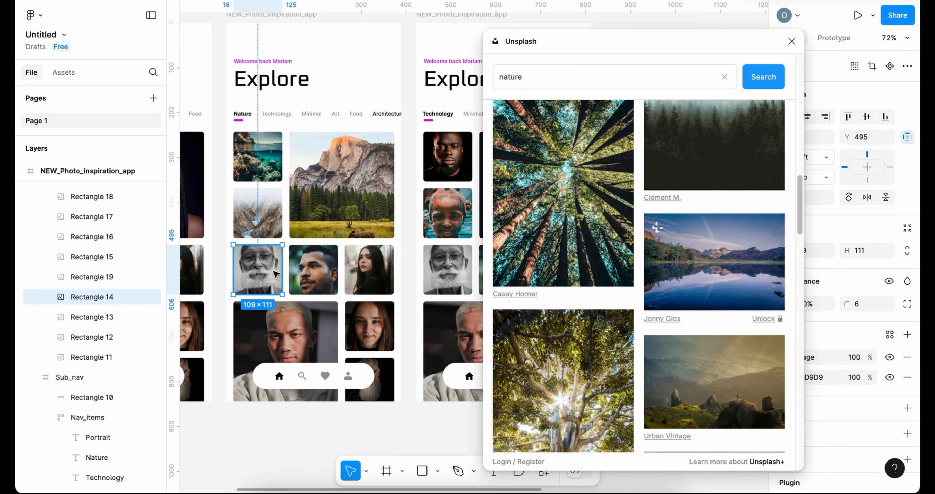
{"action": "left_click", "coordinate": [580, 212]}
Fill the remaining two tiles of the middle frame's three-photo row with the sunlit tree and hazy rocky hills photos.
{"action": "left_click", "coordinate": [313, 269]}
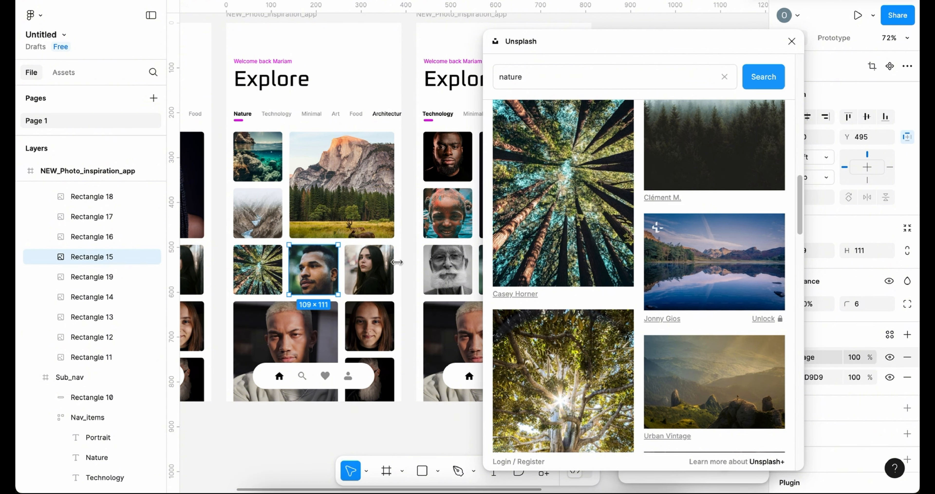
{"action": "left_click", "coordinate": [594, 359]}
{"action": "scroll", "coordinate": [451, 266], "scroll_direction": "down", "scroll_amount": 5}
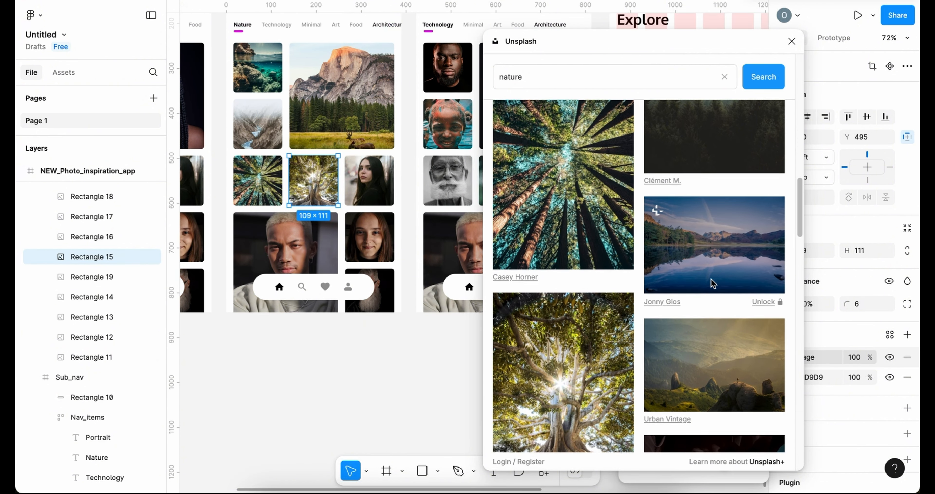
{"action": "scroll", "coordinate": [640, 290], "scroll_direction": "down", "scroll_amount": 3}
{"action": "left_click", "coordinate": [369, 181]}
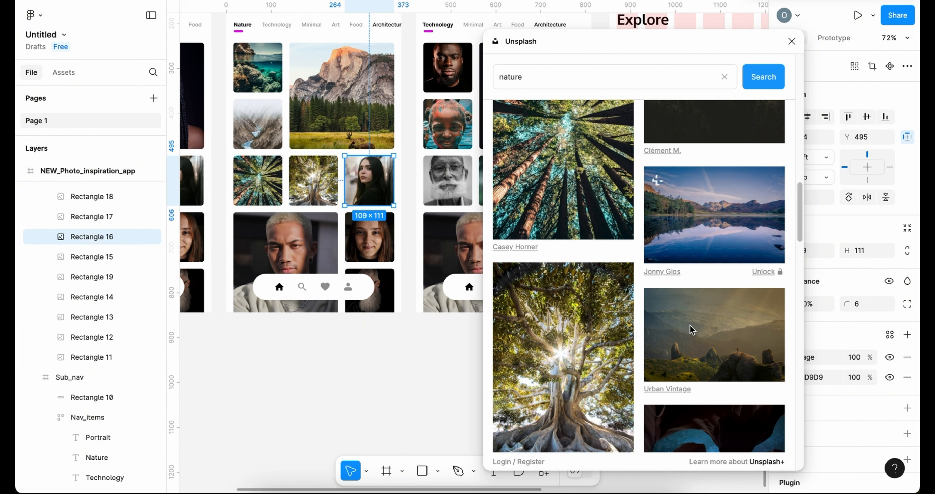
{"action": "left_click", "coordinate": [714, 338]}
{"action": "scroll", "coordinate": [620, 341], "scroll_direction": "down", "scroll_amount": 5}
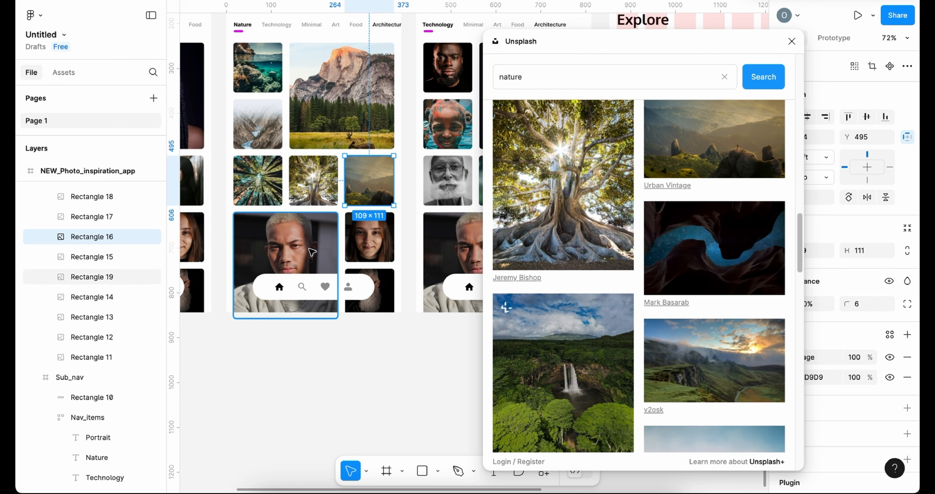
Fill the middle frame's large lower gallery tile with the green valley waterfall photo.
{"action": "left_click", "coordinate": [290, 243]}
{"action": "scroll", "coordinate": [636, 364], "scroll_direction": "down", "scroll_amount": 3}
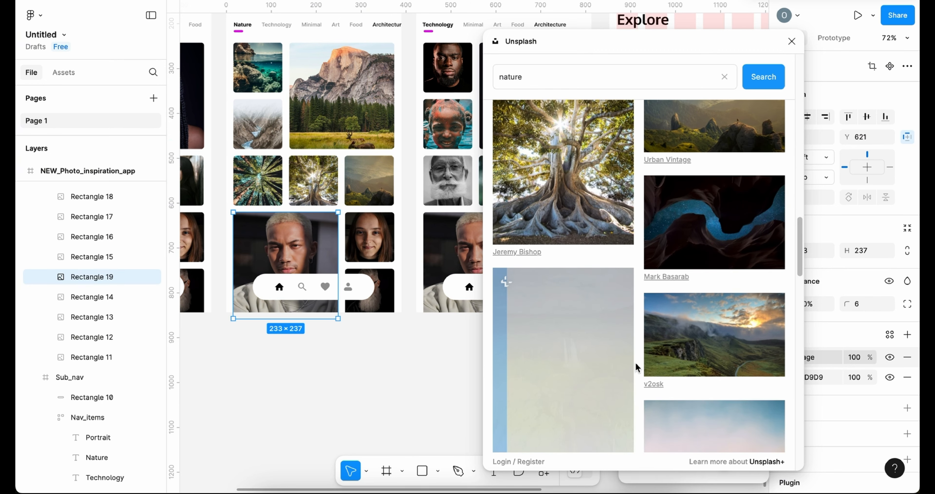
{"action": "scroll", "coordinate": [714, 348], "scroll_direction": "down", "scroll_amount": 15}
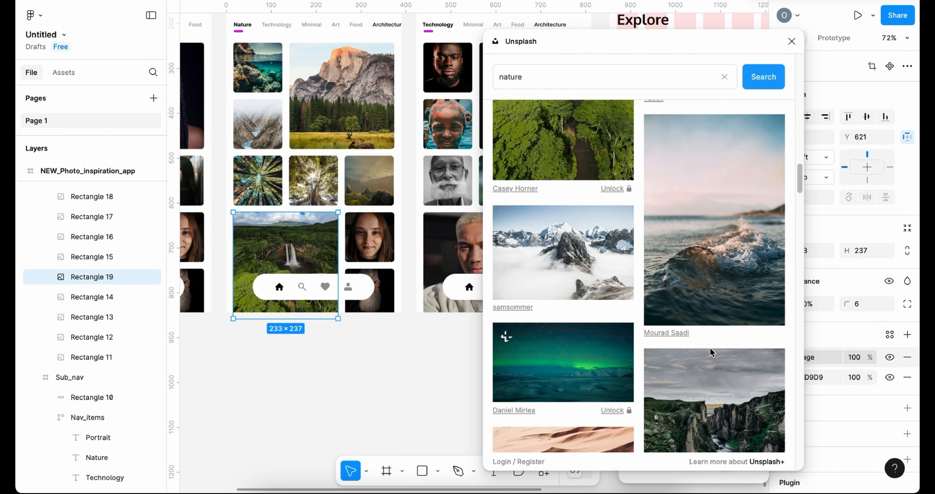
Fill the last two small tiles of the middle frame with the lake tree photo and the sunlit autumn forest photo.
{"action": "left_click", "coordinate": [369, 238]}
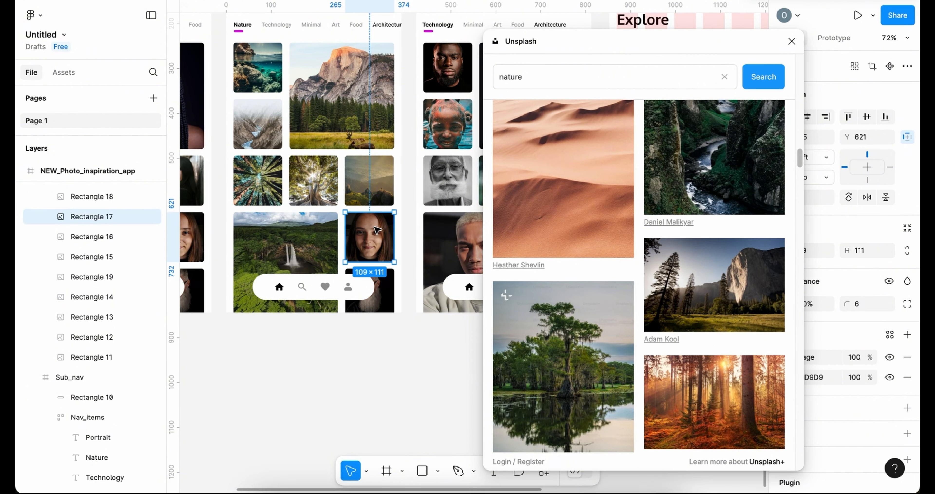
{"action": "left_click", "coordinate": [538, 317]}
{"action": "scroll", "coordinate": [369, 314], "scroll_direction": "down", "scroll_amount": 3}
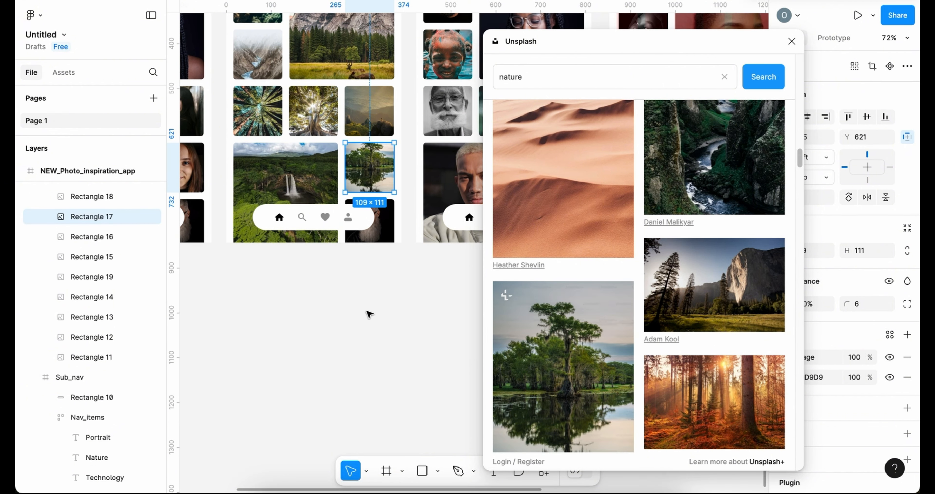
{"action": "left_click", "coordinate": [383, 239]}
{"action": "left_click", "coordinate": [709, 396]}
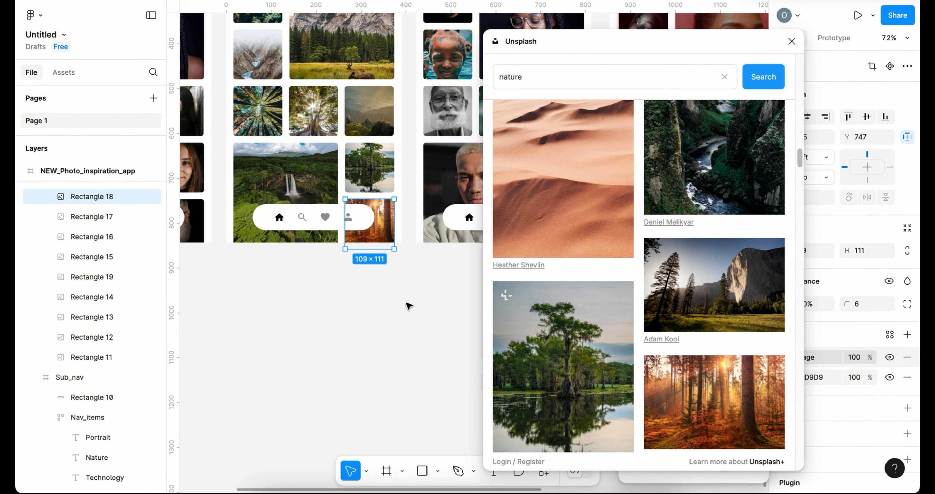
{"action": "scroll", "coordinate": [408, 305], "scroll_direction": "up", "scroll_amount": 5}
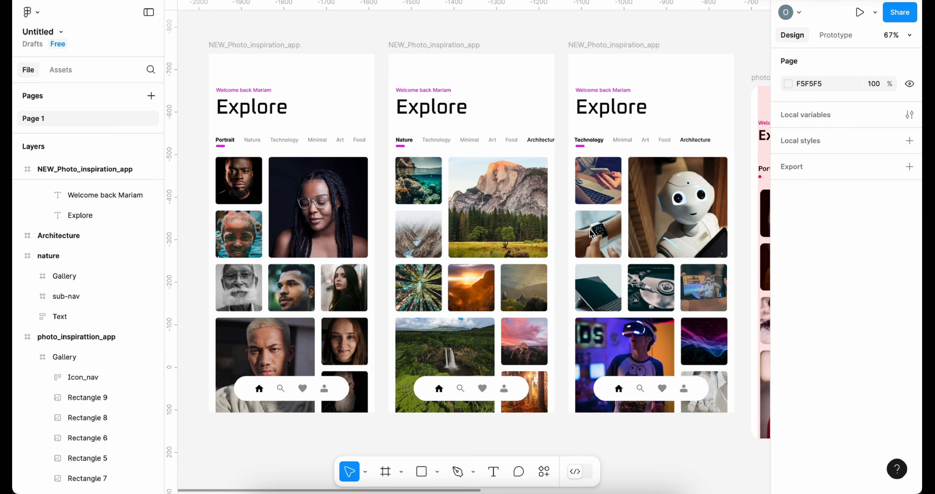
Rename the middle frame as Nature.
{"action": "double_click", "coordinate": [432, 44]}
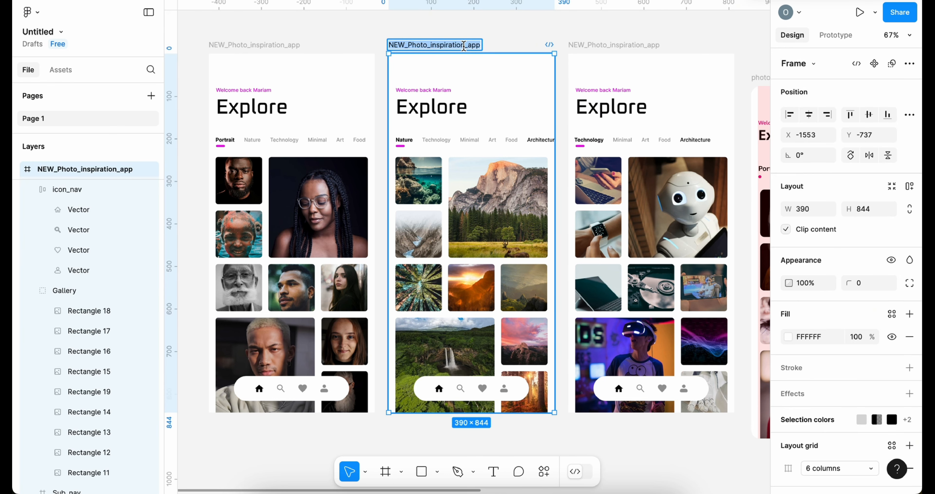
{"action": "type", "text": "Na"}
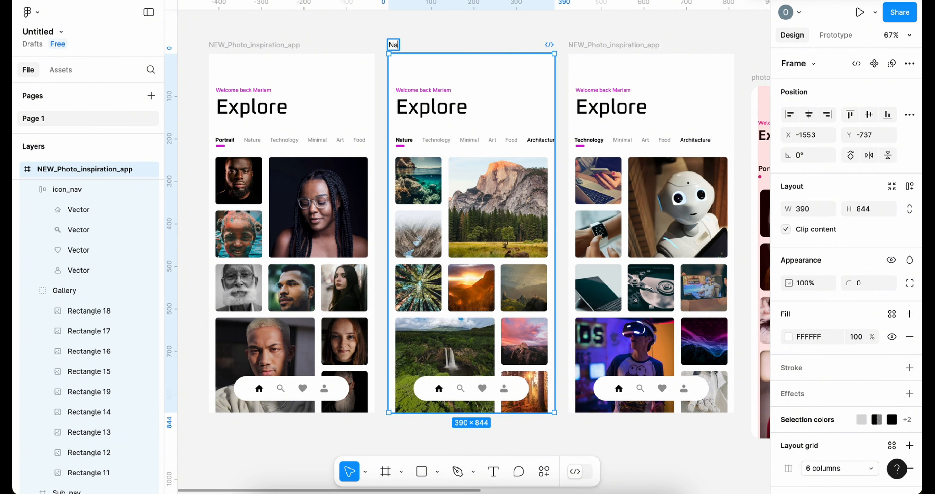
{"action": "type", "text": "ture"}
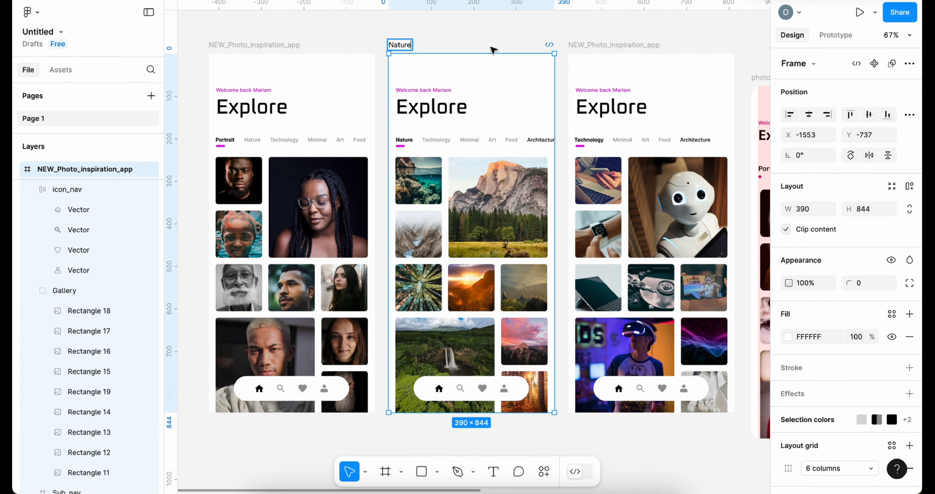
{"action": "left_click", "coordinate": [481, 37]}
Rename the third frame as Technology.
{"action": "left_click", "coordinate": [650, 47]}
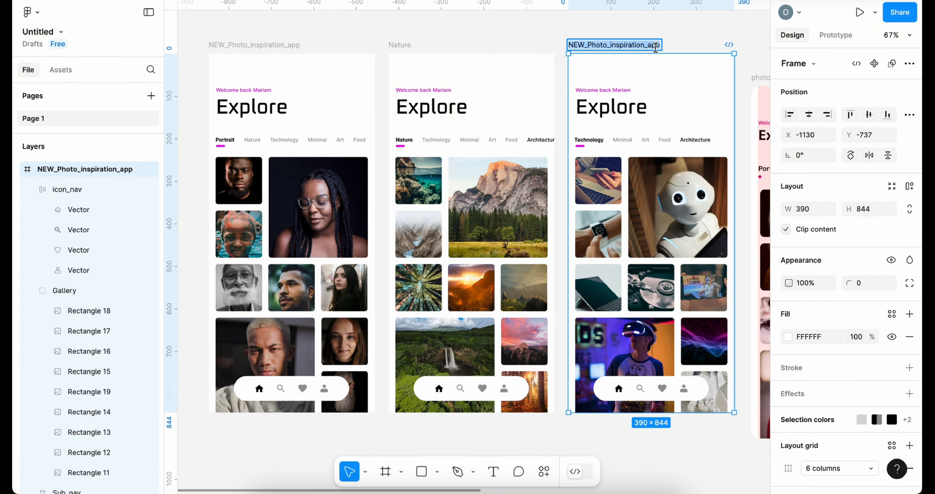
{"action": "double_click", "coordinate": [650, 45]}
{"action": "type", "text": "Tech"}
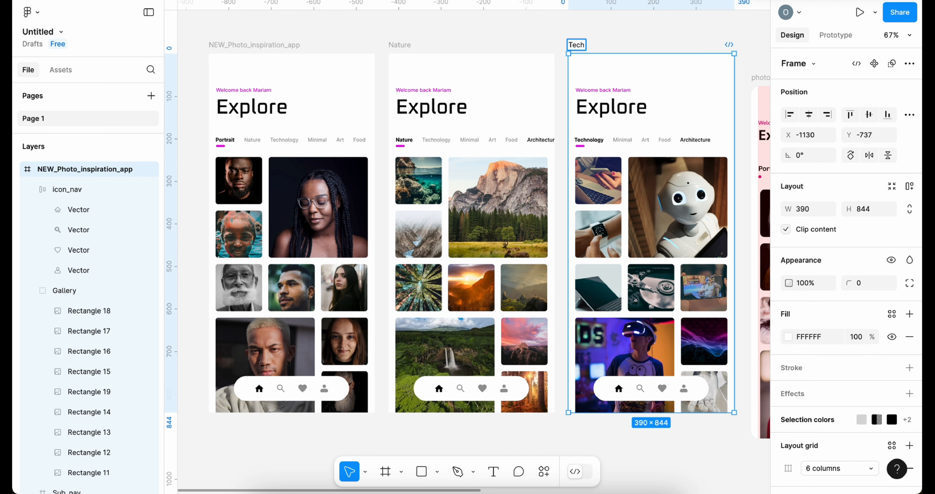
{"action": "type", "text": "nology"}
{"action": "left_click", "coordinate": [434, 28]}
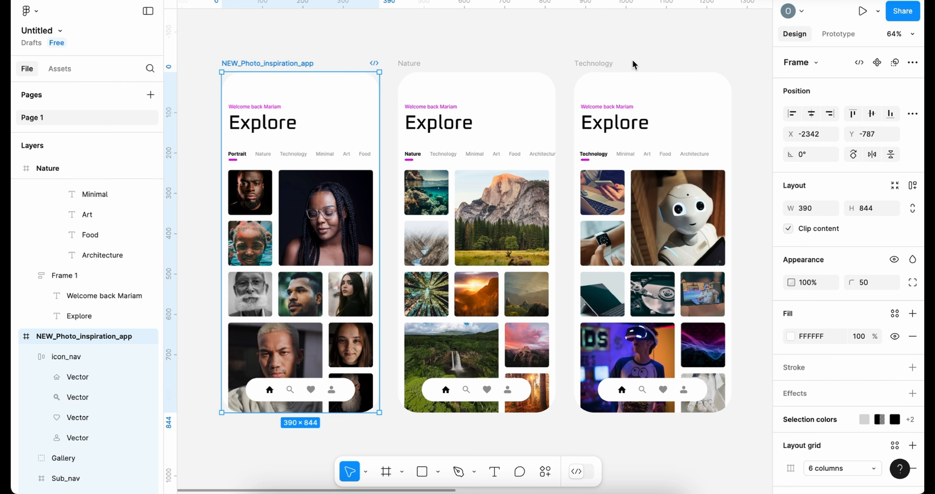
Switch to prototyping and link the Nature label in the first frame's sub-navigation to the Nature frame.
{"action": "left_click", "coordinate": [262, 43]}
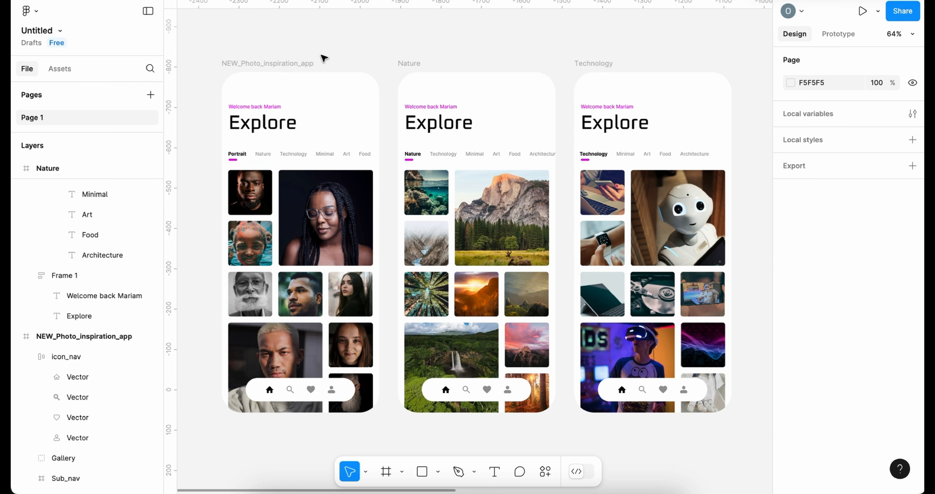
{"action": "left_click", "coordinate": [838, 35]}
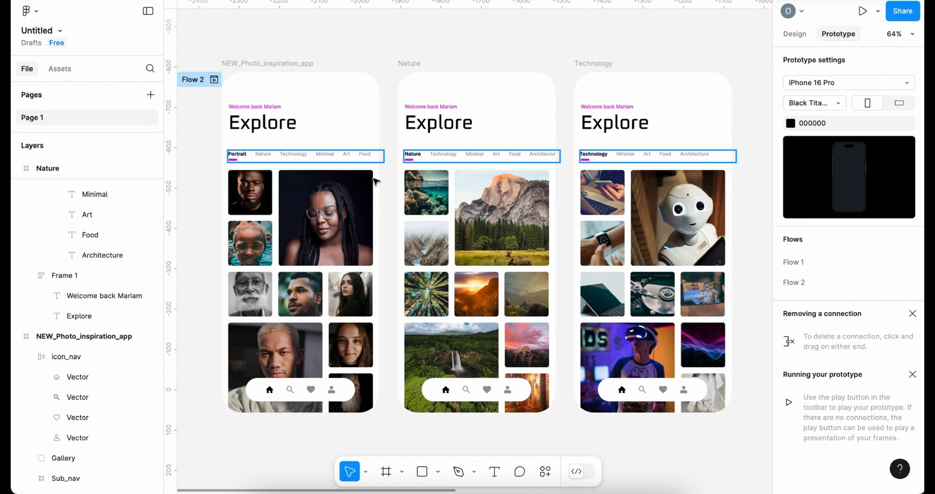
{"action": "left_click", "coordinate": [259, 161]}
{"action": "double_click", "coordinate": [262, 156]}
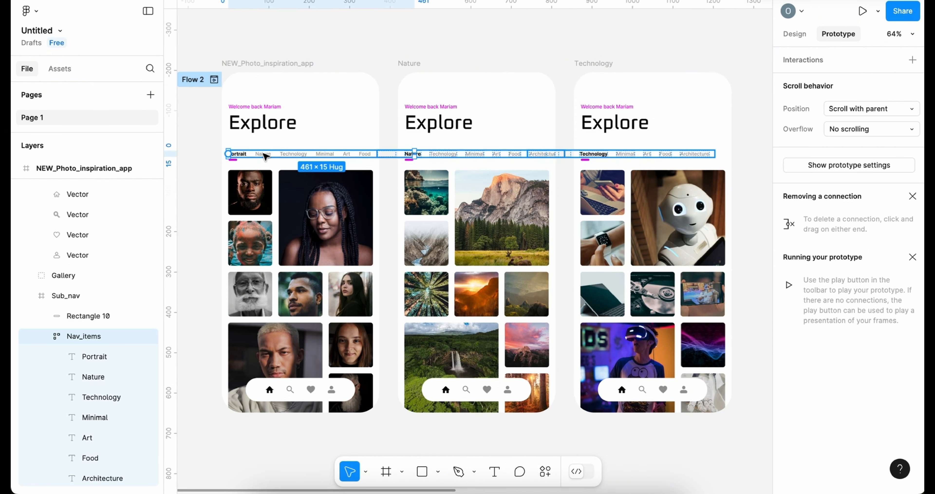
{"action": "double_click", "coordinate": [264, 155]}
{"action": "left_click_drag", "start_coordinate": [266, 157], "coordinate": [403, 205]}
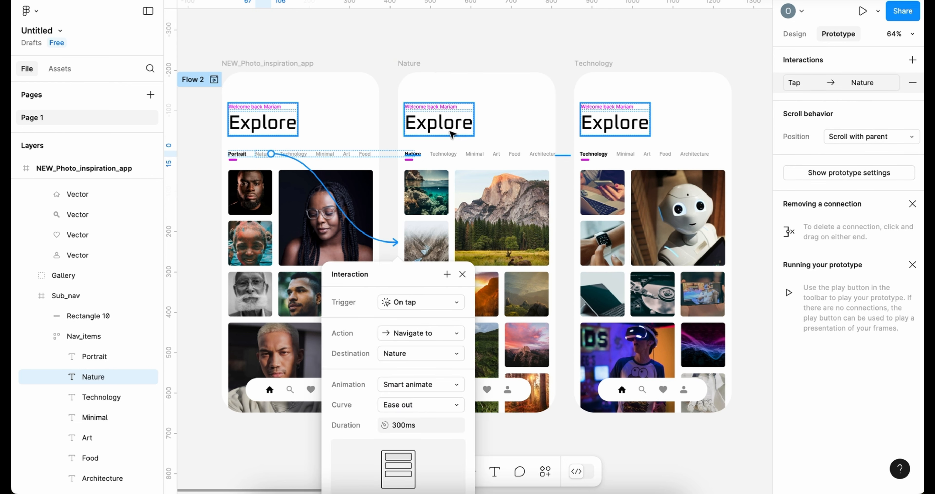
{"action": "left_click_drag", "start_coordinate": [411, 274], "coordinate": [523, 178]}
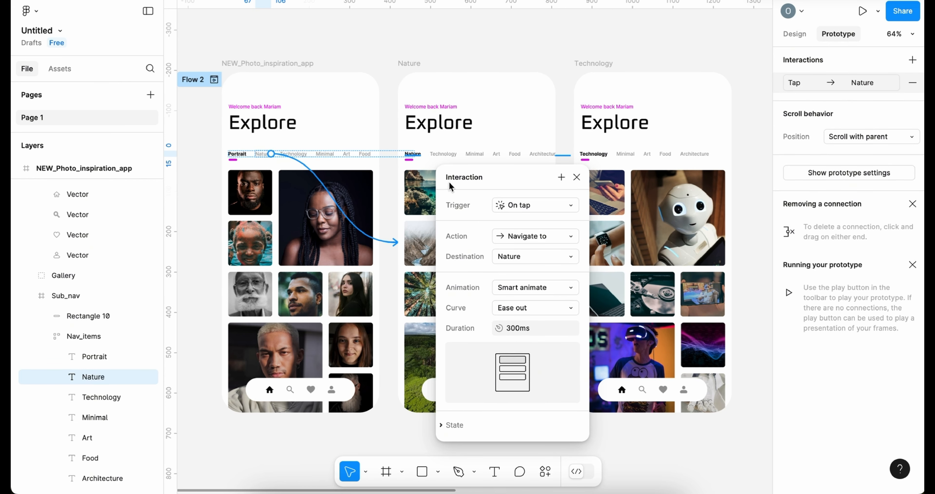
Choose the On tap trigger and the Smart animate animation for the Nature link's interaction.
{"action": "left_click", "coordinate": [566, 206]}
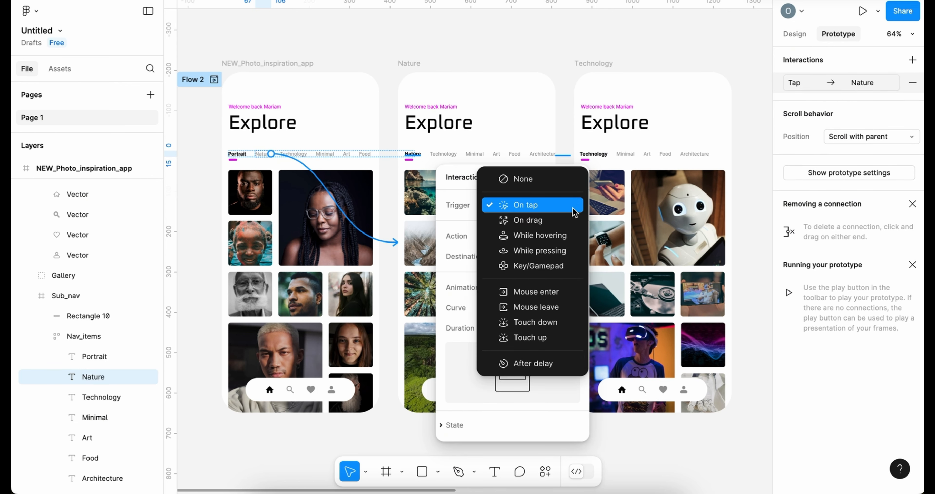
{"action": "left_click", "coordinate": [539, 209]}
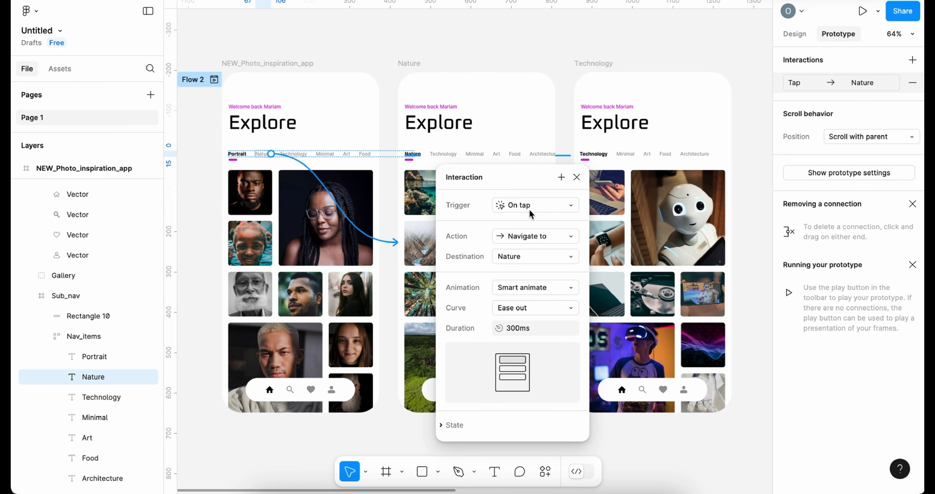
{"action": "left_click", "coordinate": [566, 261]}
{"action": "left_click", "coordinate": [565, 262]}
{"action": "left_click", "coordinate": [570, 289]}
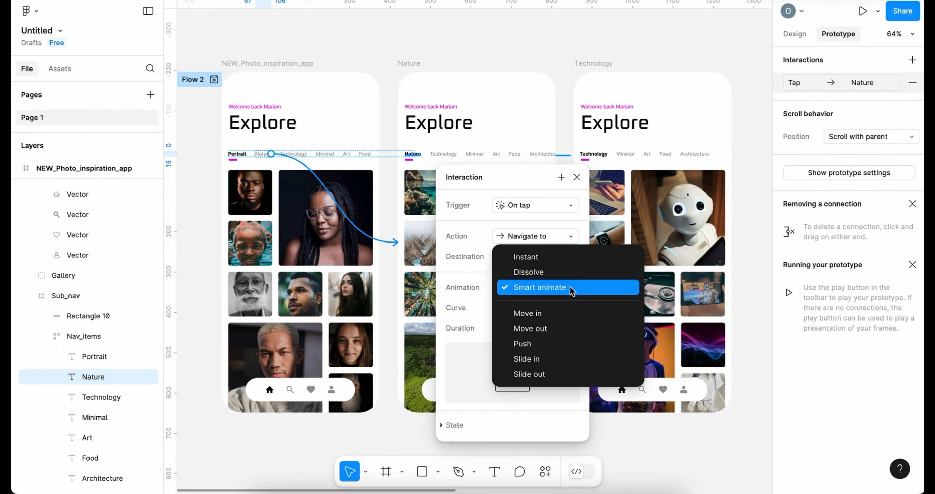
{"action": "left_click", "coordinate": [571, 289]}
{"action": "left_click", "coordinate": [608, 444]}
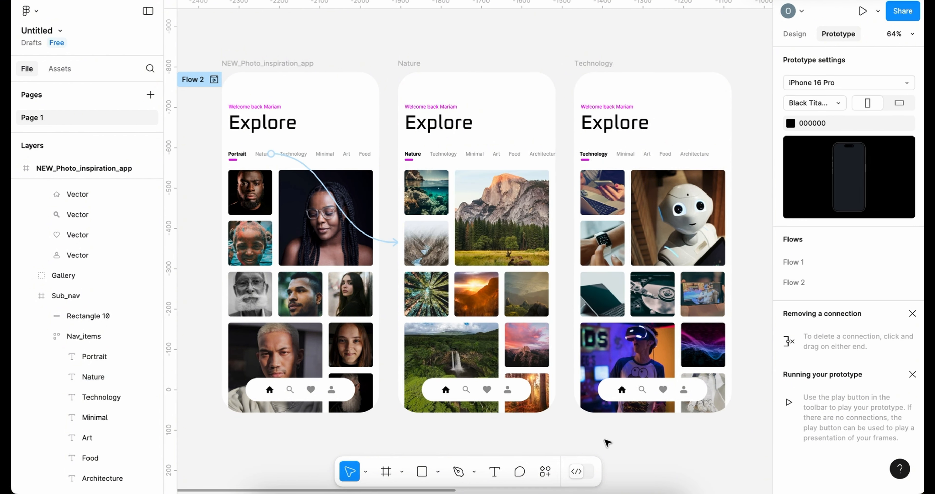
Link the Technology label in the first frame's sub-navigation to the Technology frame with an On tap, Smart animate interaction.
{"action": "left_click", "coordinate": [297, 159]}
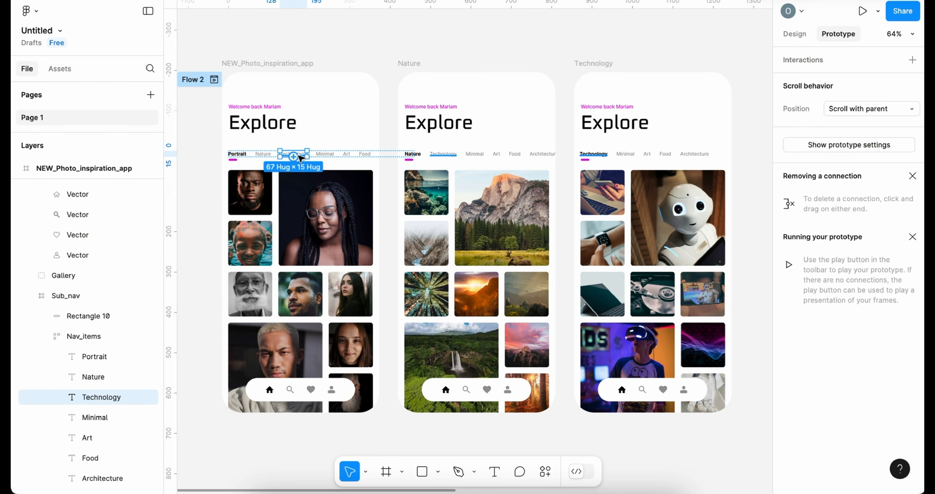
{"action": "left_click_drag", "start_coordinate": [293, 157], "coordinate": [580, 164]}
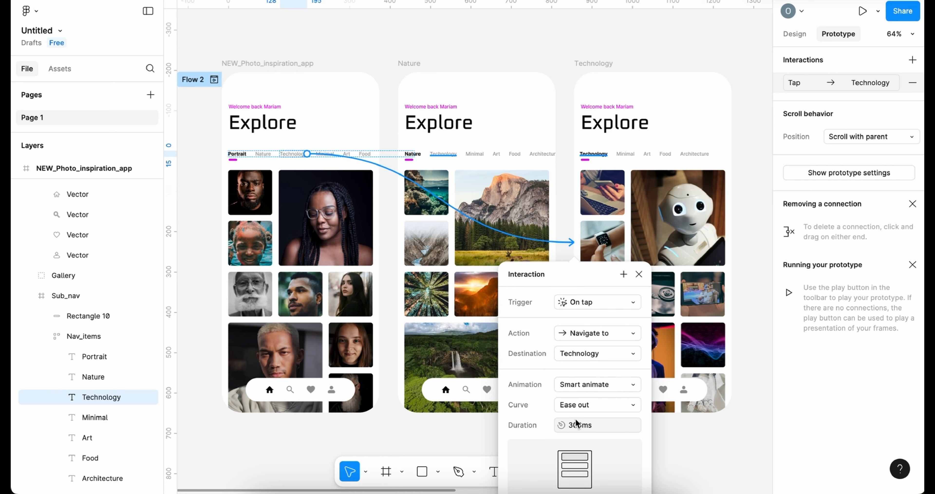
{"action": "left_click", "coordinate": [691, 458]}
Preview Flow 2 and tap the Nature label to test its transition, then close the preview.
{"action": "scroll", "coordinate": [472, 145], "scroll_direction": "down", "scroll_amount": 2}
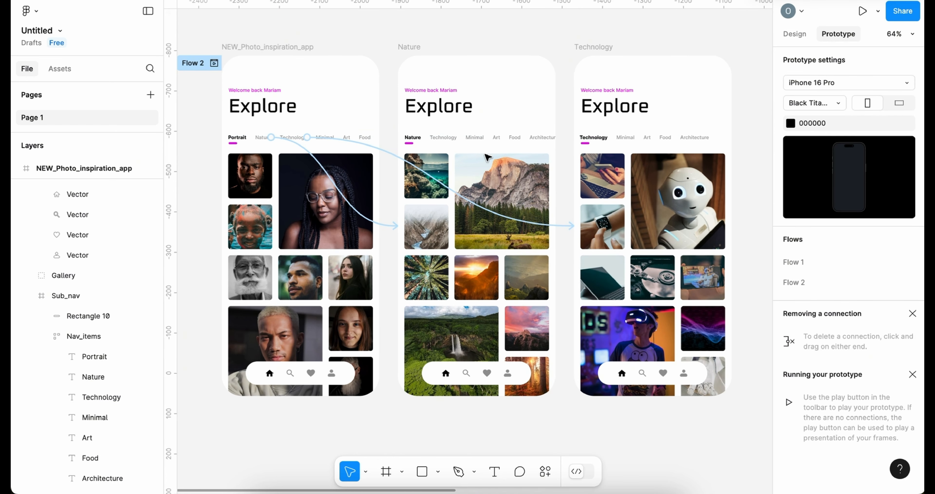
{"action": "left_click", "coordinate": [451, 127]}
{"action": "left_click", "coordinate": [451, 126]}
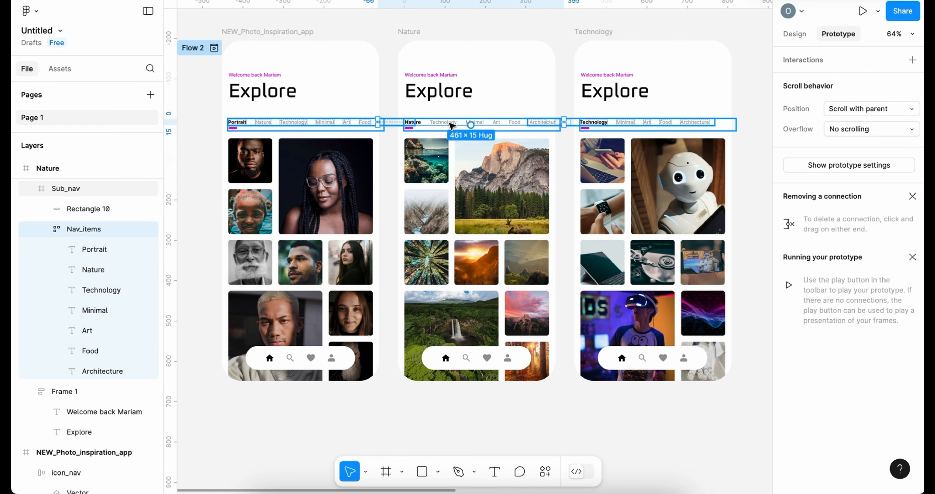
{"action": "left_click", "coordinate": [450, 124]}
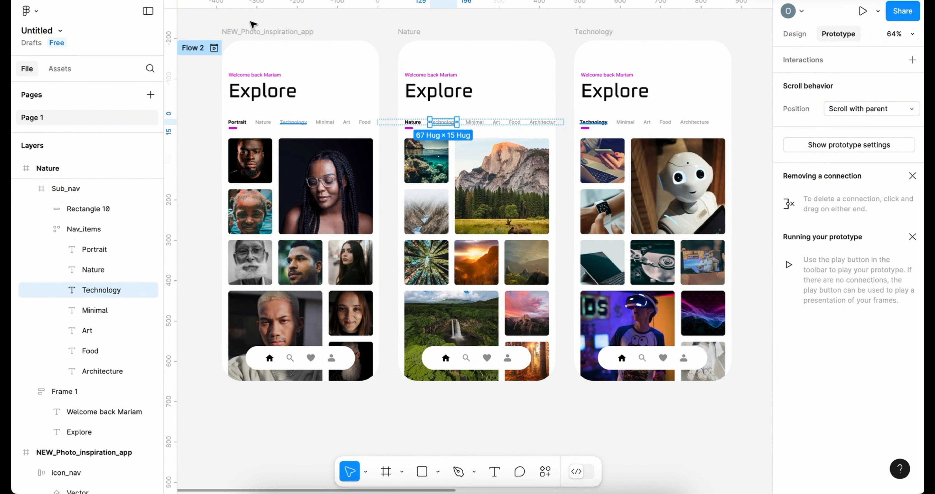
{"action": "left_click", "coordinate": [214, 47]}
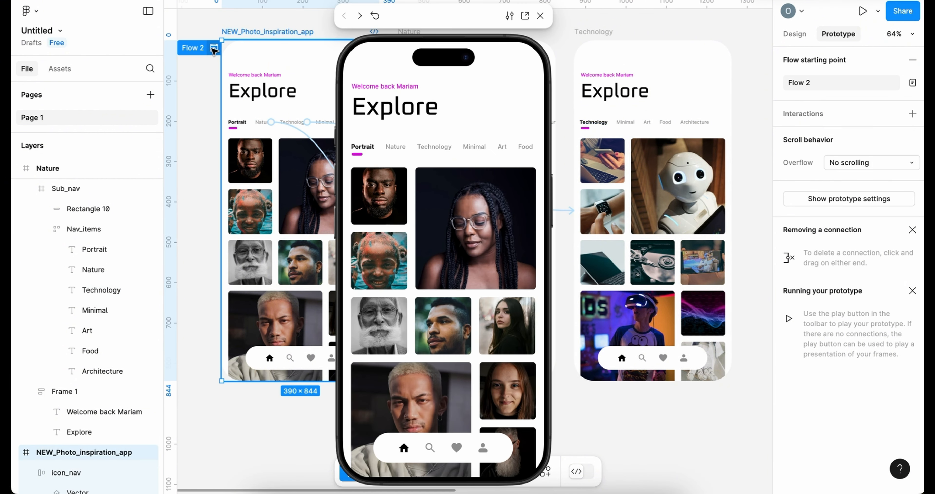
{"action": "left_click", "coordinate": [393, 146]}
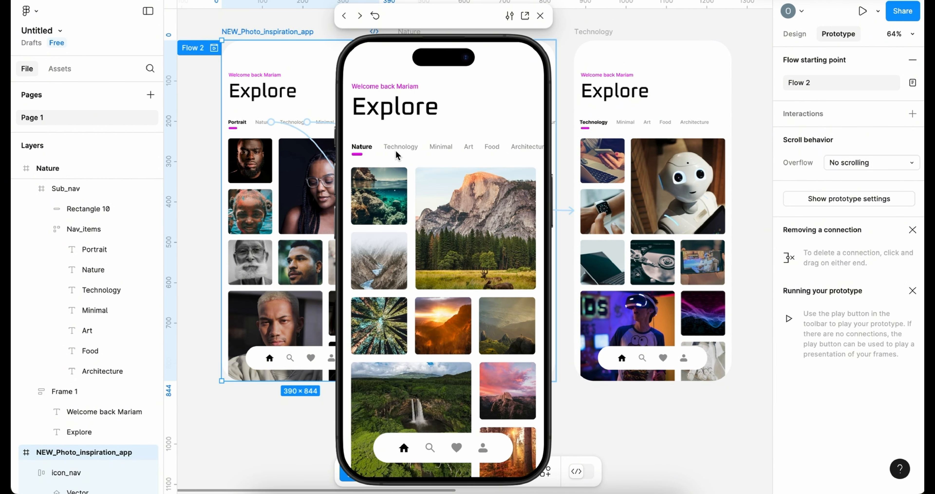
{"action": "left_click", "coordinate": [540, 15]}
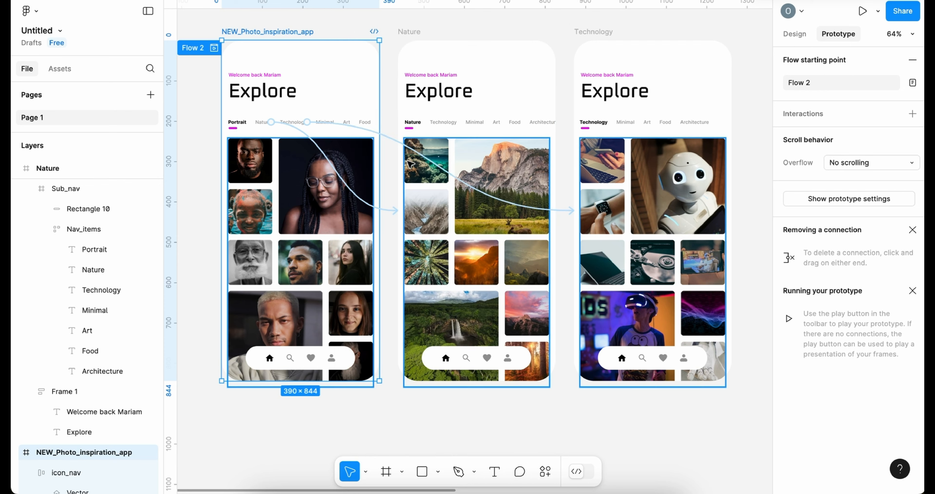
{"action": "left_click", "coordinate": [453, 177]}
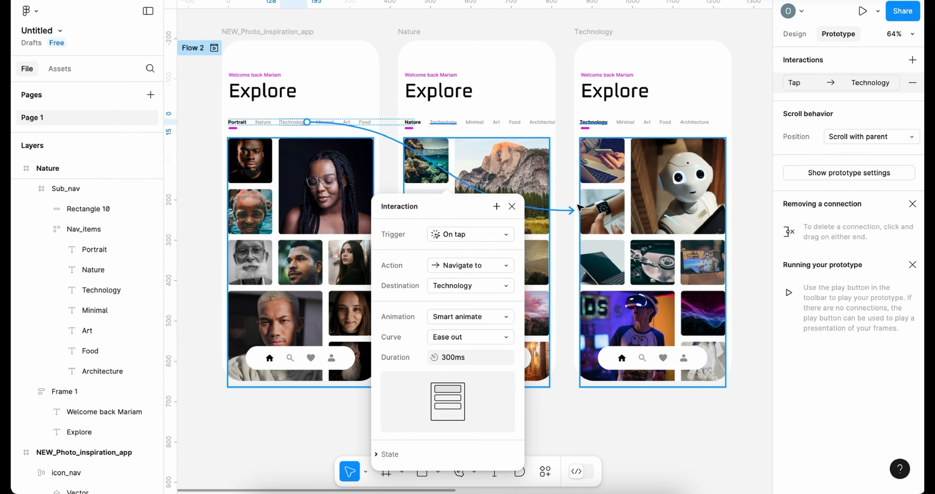
{"action": "left_click_drag", "start_coordinate": [308, 123], "coordinate": [352, 145]}
{"action": "key", "text": "ctrl+z"}
{"action": "key", "text": "ctrl+z"}
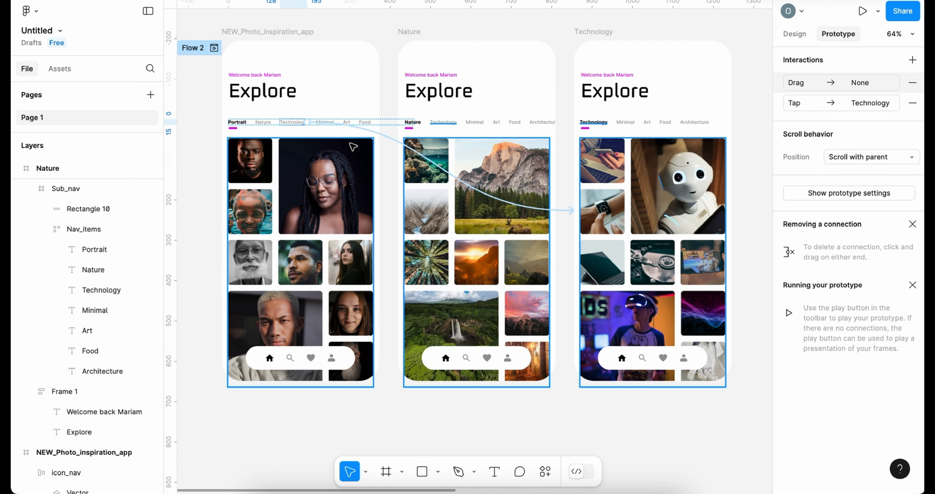
{"action": "left_click", "coordinate": [340, 134]}
Link the Technology label in the Nature frame's sub-navigation to the Technology frame with an On tap, Smart animate interaction.
{"action": "left_click", "coordinate": [443, 123]}
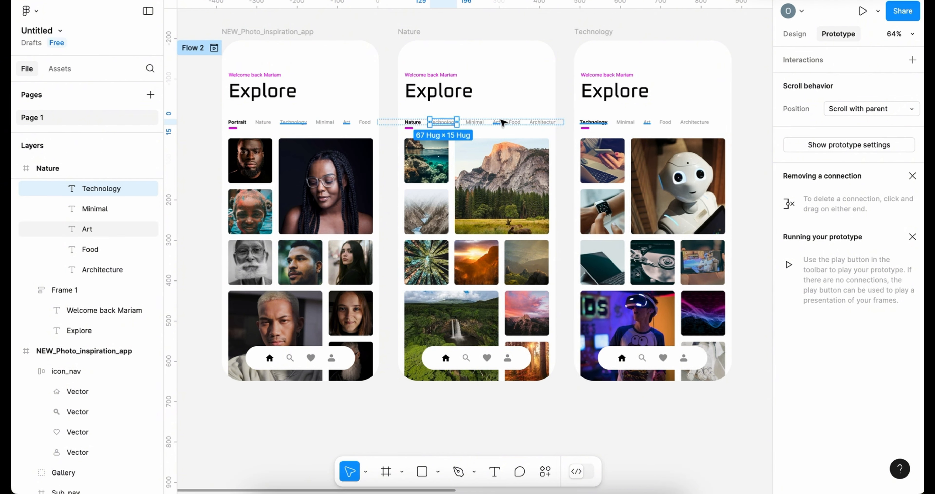
{"action": "left_click_drag", "start_coordinate": [455, 128], "coordinate": [595, 167]}
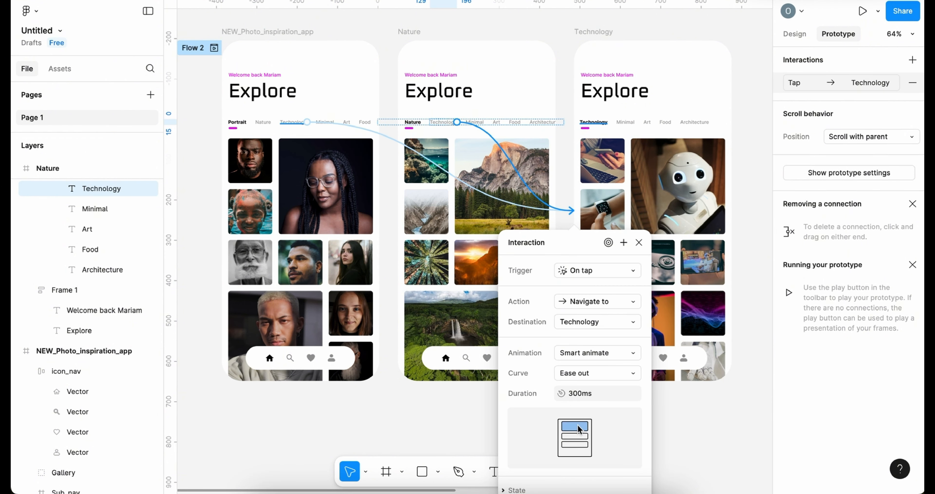
{"action": "left_click", "coordinate": [671, 401]}
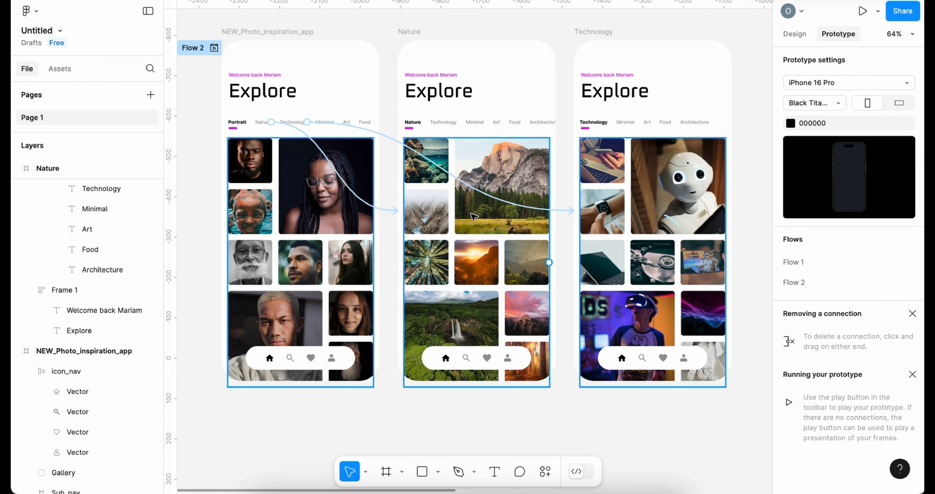
Delete the connection from the first frame's Technology label to the Technology frame.
{"action": "left_click", "coordinate": [453, 131]}
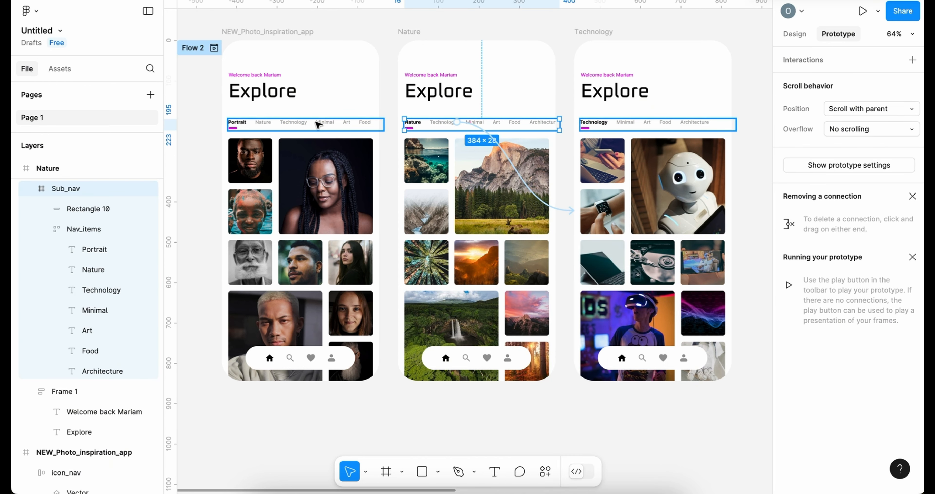
{"action": "left_click", "coordinate": [307, 127]}
{"action": "left_click", "coordinate": [392, 139]}
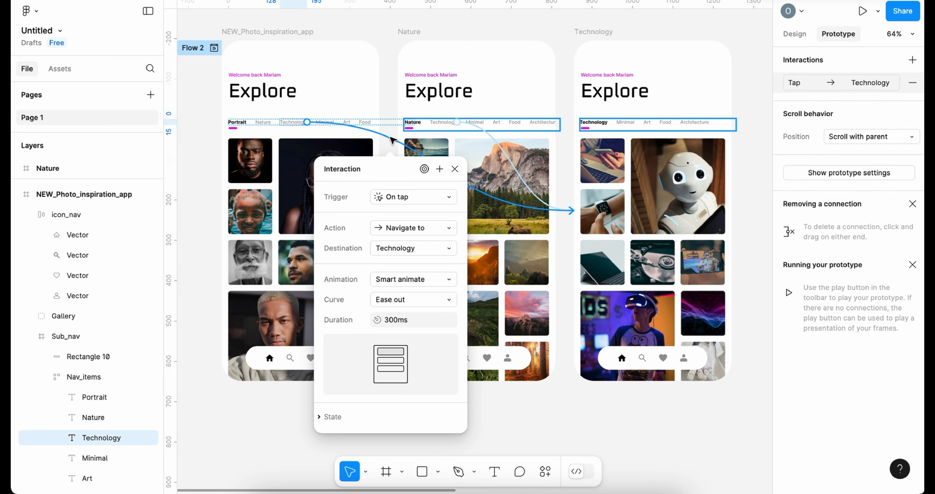
{"action": "key", "text": "Delete"}
{"action": "left_click", "coordinate": [453, 126]}
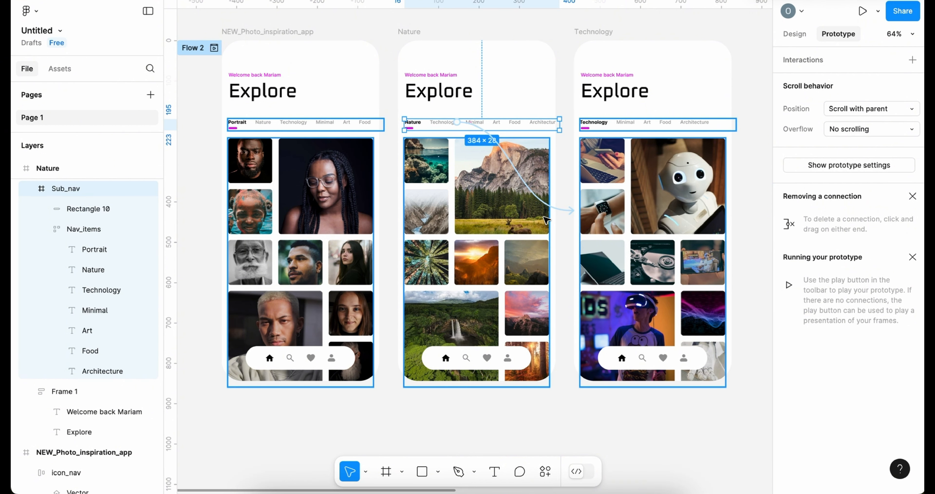
Link the Technology frame's gallery back to the Nature frame with an On drag, Smart animate interaction.
{"action": "left_click", "coordinate": [585, 288]}
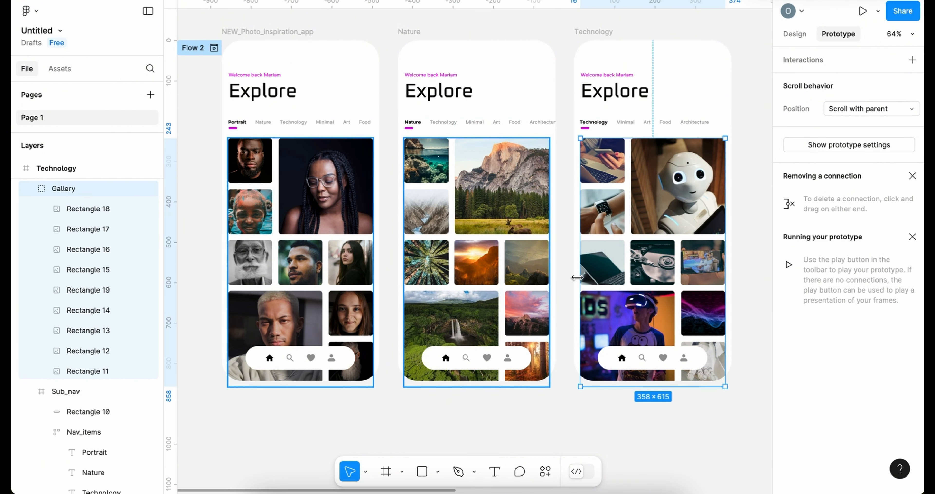
{"action": "left_click_drag", "start_coordinate": [580, 262], "coordinate": [556, 224]}
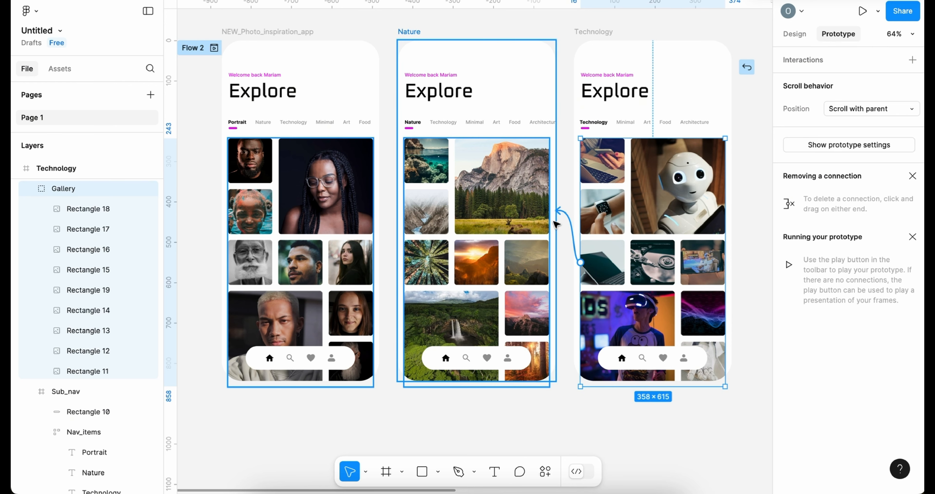
{"action": "left_click_drag", "start_coordinate": [556, 224], "coordinate": [557, 221]}
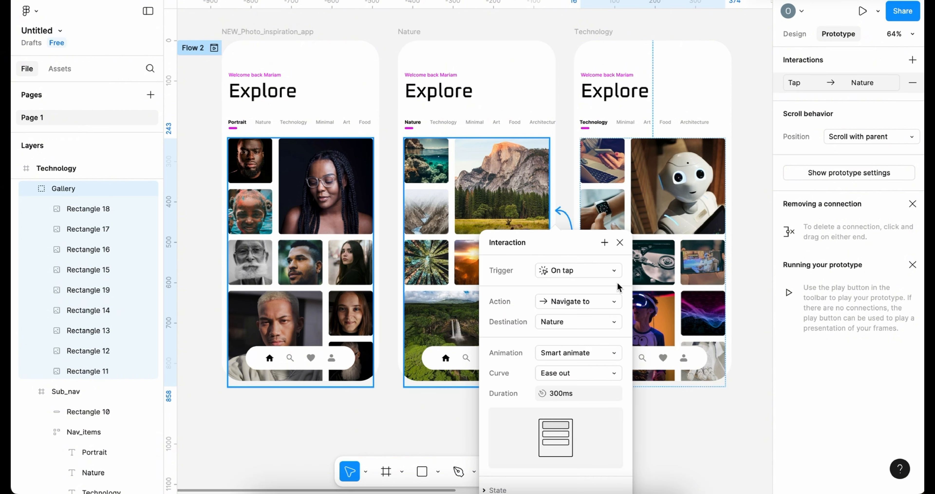
{"action": "left_click", "coordinate": [619, 275]}
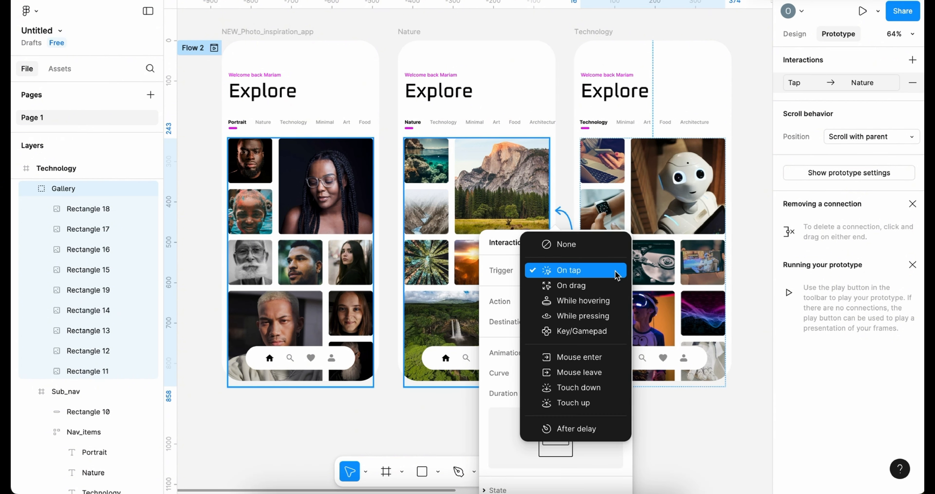
{"action": "left_click", "coordinate": [605, 286]}
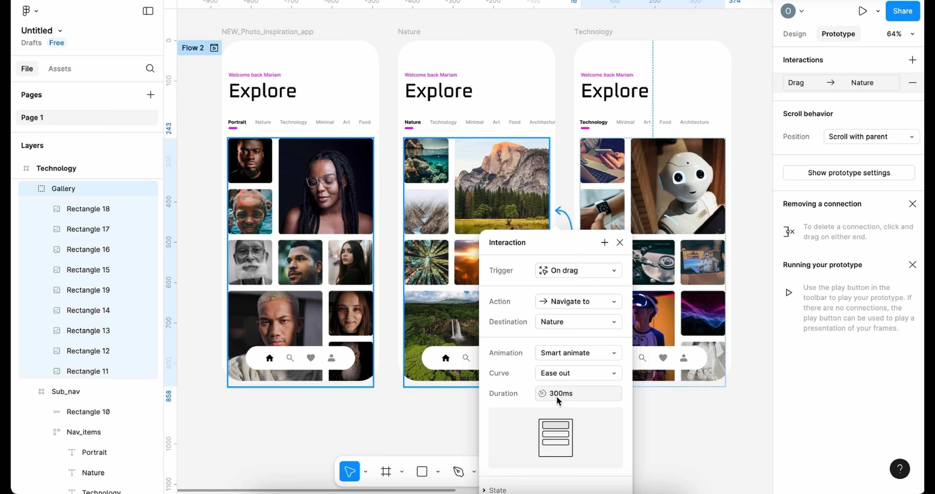
{"action": "left_click", "coordinate": [644, 419]}
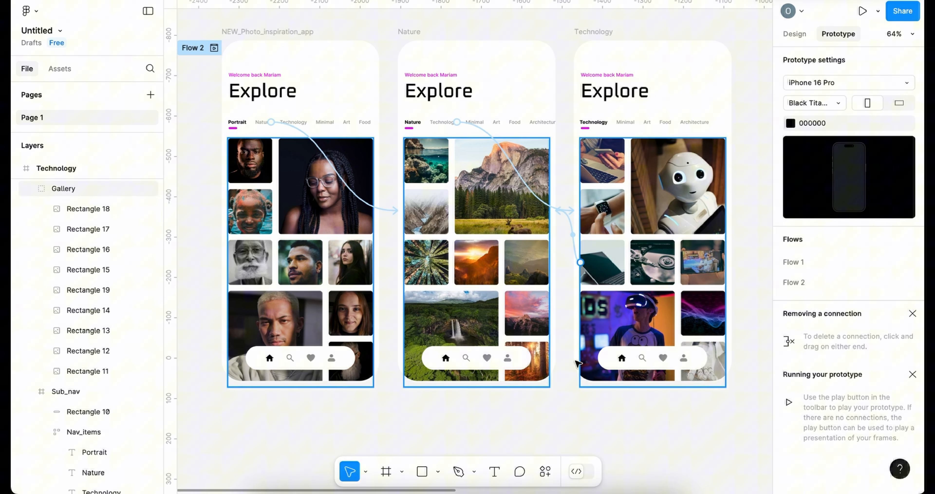
Link the Nature frame's gallery to the Technology frame with an On drag, Smart animate interaction.
{"action": "left_click", "coordinate": [546, 264]}
{"action": "left_click_drag", "start_coordinate": [549, 262], "coordinate": [584, 220]}
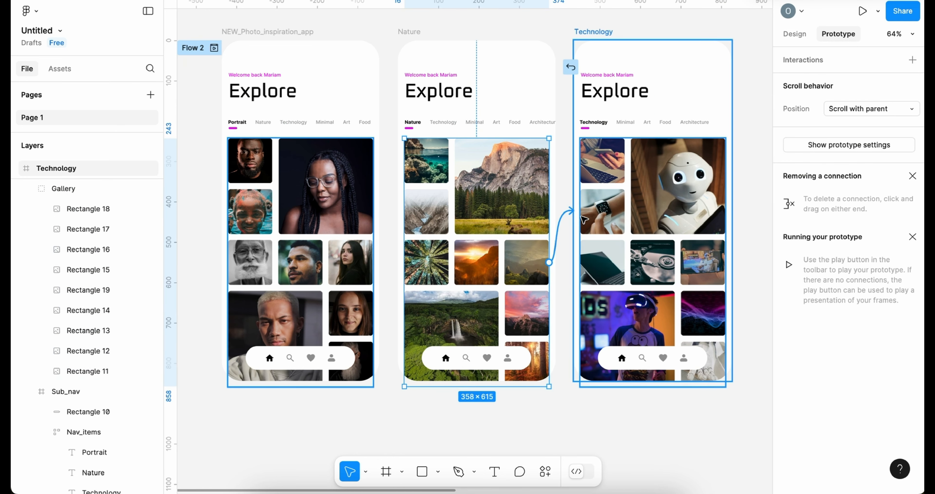
{"action": "left_click", "coordinate": [606, 269]}
{"action": "left_click", "coordinate": [605, 285]}
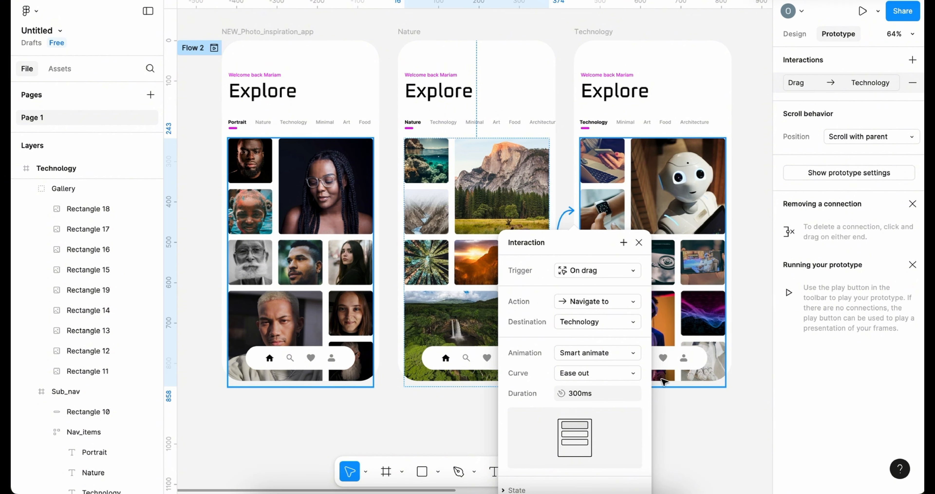
{"action": "left_click", "coordinate": [670, 412]}
Link the Nature frame's gallery back to the NEW_Photo_inspiration_app frame with an On drag, Smart animate interaction.
{"action": "left_click", "coordinate": [403, 284]}
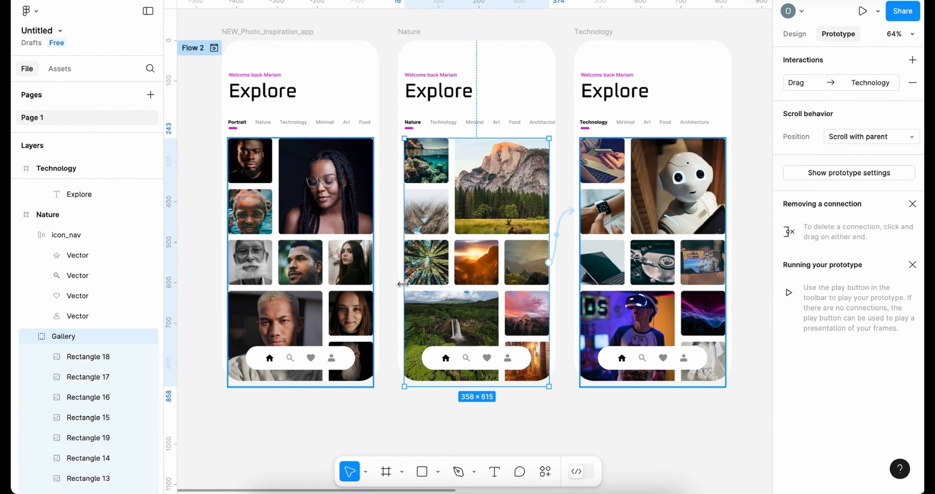
{"action": "left_click_drag", "start_coordinate": [403, 262], "coordinate": [379, 230]}
{"action": "left_click", "coordinate": [421, 273]}
{"action": "left_click", "coordinate": [414, 286]}
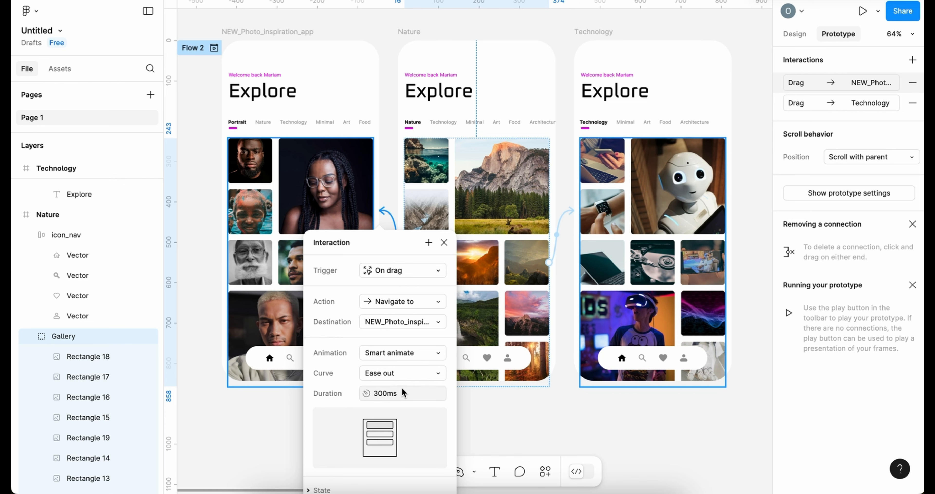
{"action": "left_click", "coordinate": [464, 416]}
Link the first frame's gallery to the Nature frame with an On drag, Smart animate interaction.
{"action": "left_click", "coordinate": [370, 271]}
{"action": "left_click_drag", "start_coordinate": [372, 262], "coordinate": [408, 225]}
{"action": "left_click", "coordinate": [417, 272]}
{"action": "left_click", "coordinate": [417, 285]}
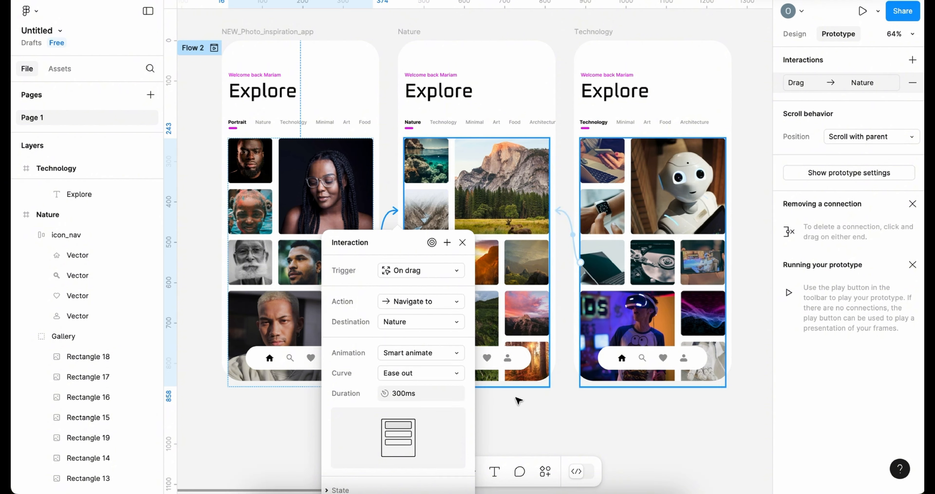
{"action": "left_click", "coordinate": [518, 400]}
Preview Flow 2 and tap from Portrait to Nature to Technology through the sub-navigation labels.
{"action": "scroll", "coordinate": [388, 225], "scroll_direction": "up", "scroll_amount": 2}
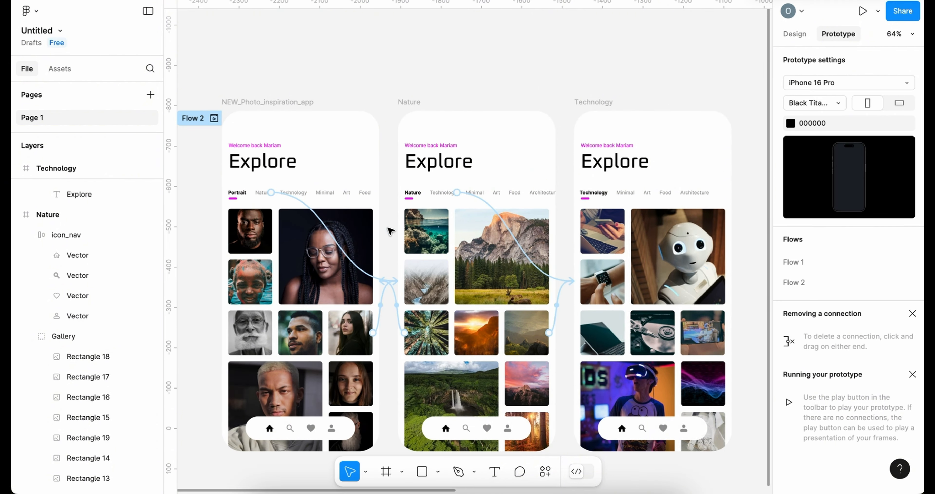
{"action": "scroll", "coordinate": [389, 230], "scroll_direction": "up", "scroll_amount": 5}
{"action": "scroll", "coordinate": [396, 271], "scroll_direction": "down", "scroll_amount": 5}
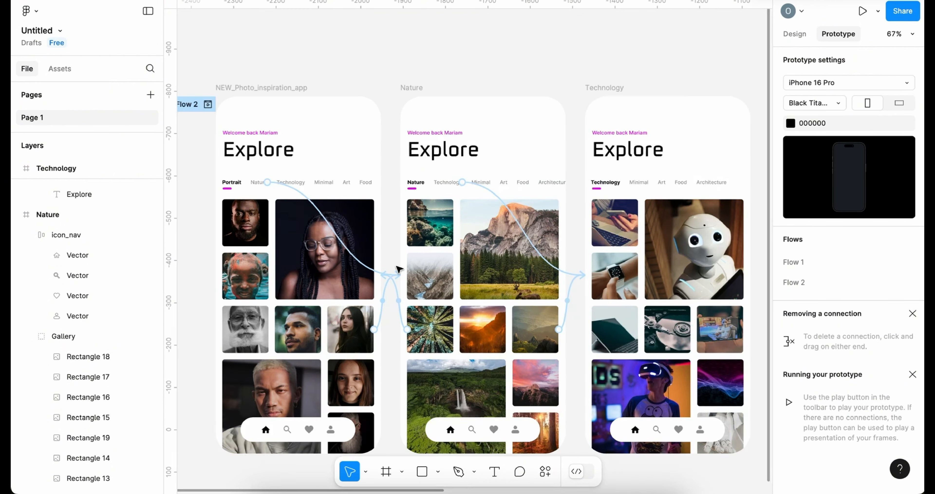
{"action": "scroll", "coordinate": [397, 269], "scroll_direction": "down", "scroll_amount": 3}
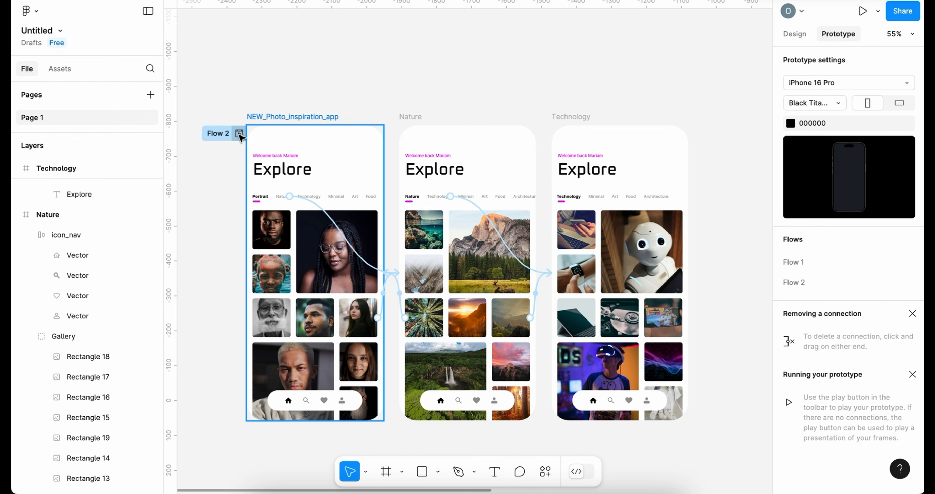
{"action": "scroll", "coordinate": [240, 137], "scroll_direction": "down", "scroll_amount": 2}
{"action": "left_click", "coordinate": [239, 96]}
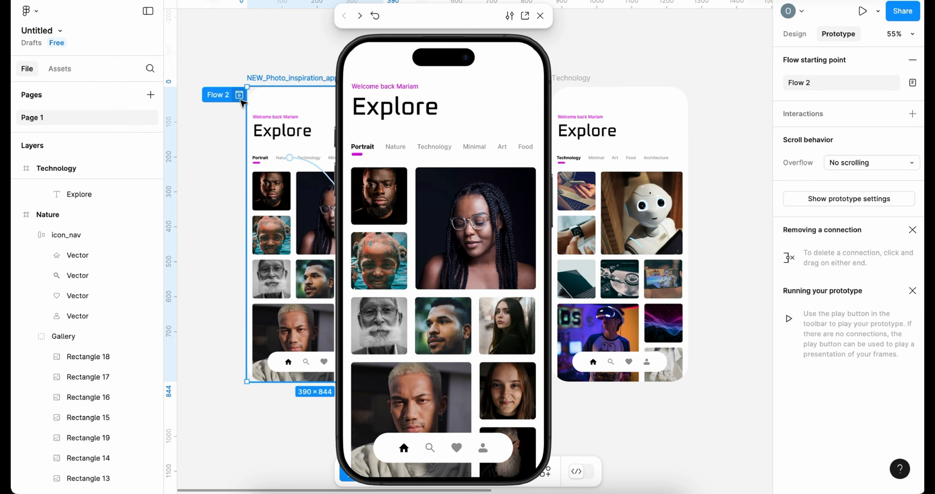
{"action": "left_click", "coordinate": [392, 151]}
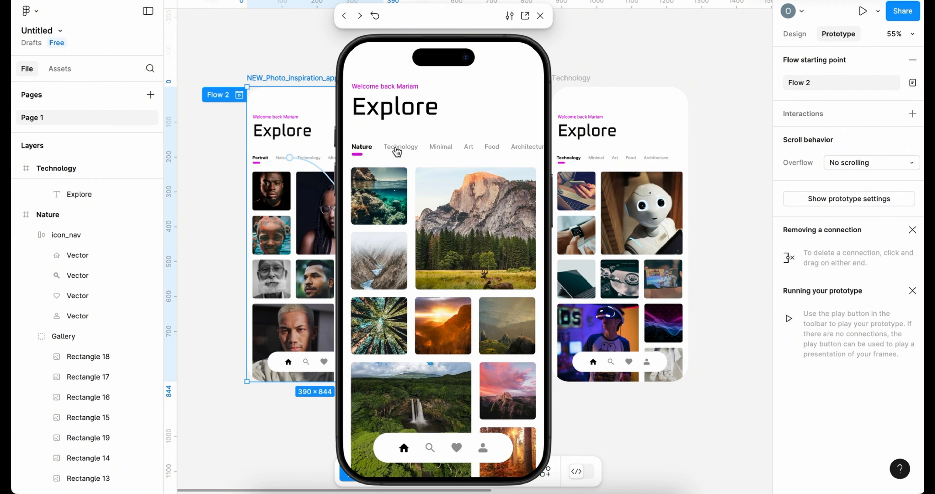
{"action": "left_click", "coordinate": [397, 150]}
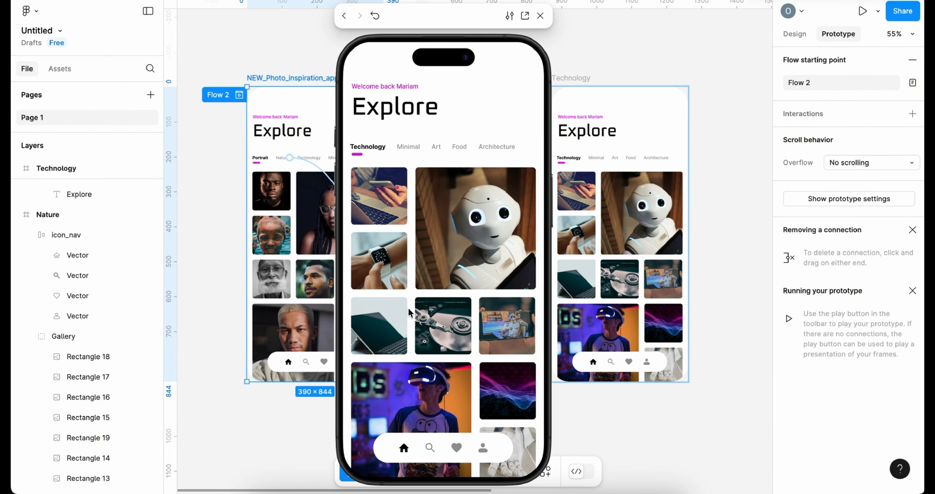
Test swiping back through the galleries from Technology in the preview, repeating the Nature and Technology label taps in between.
{"action": "left_click_drag", "start_coordinate": [385, 304], "coordinate": [415, 319]}
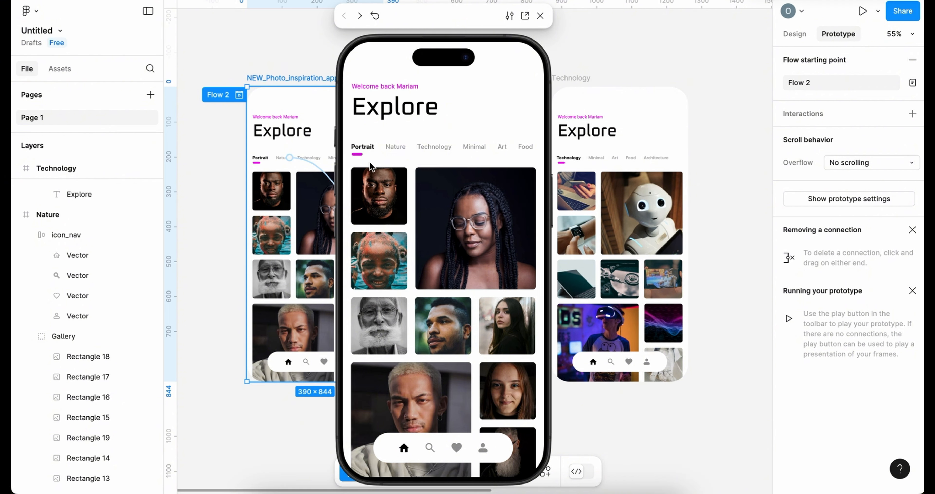
{"action": "left_click", "coordinate": [392, 148]}
{"action": "left_click", "coordinate": [393, 148]}
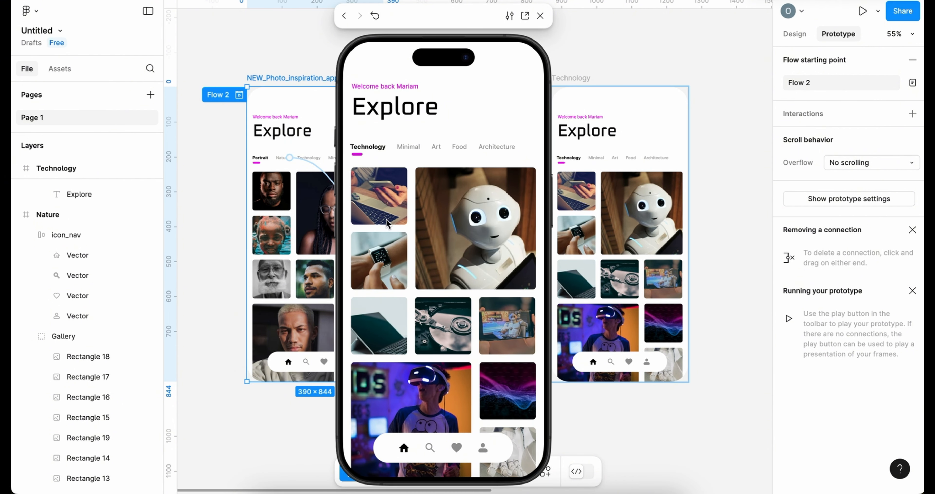
{"action": "left_click_drag", "start_coordinate": [409, 268], "coordinate": [428, 270]}
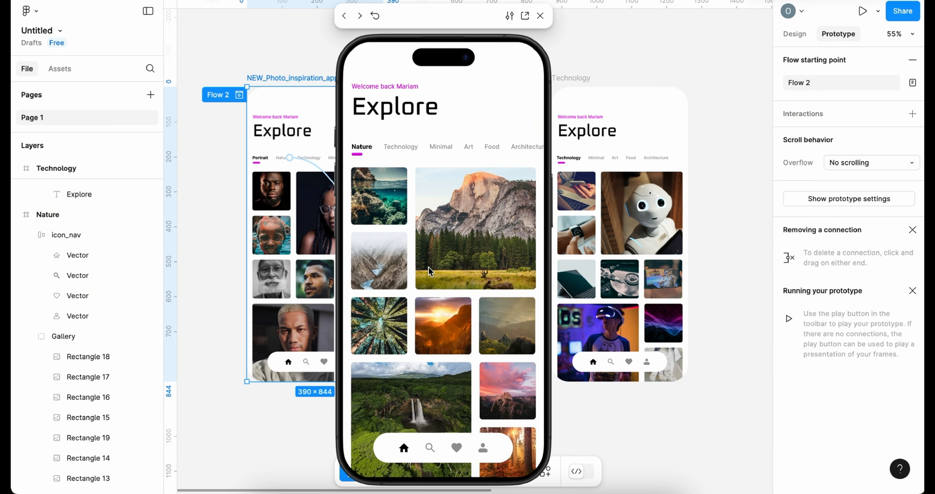
{"action": "key", "text": "Left"}
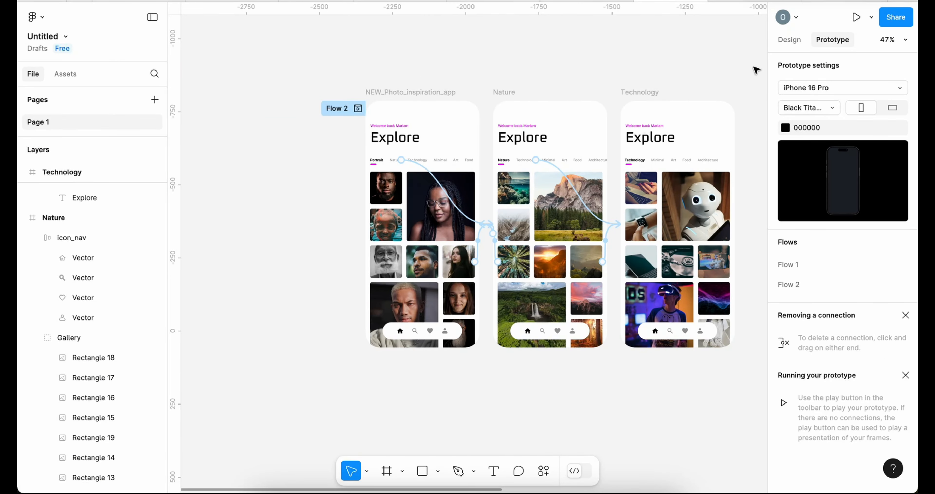
Present the prototype in the full presentation view and switch it to Flow 2.
{"action": "left_click_drag", "start_coordinate": [759, 67], "coordinate": [758, 67]}
{"action": "left_click", "coordinate": [345, 95]}
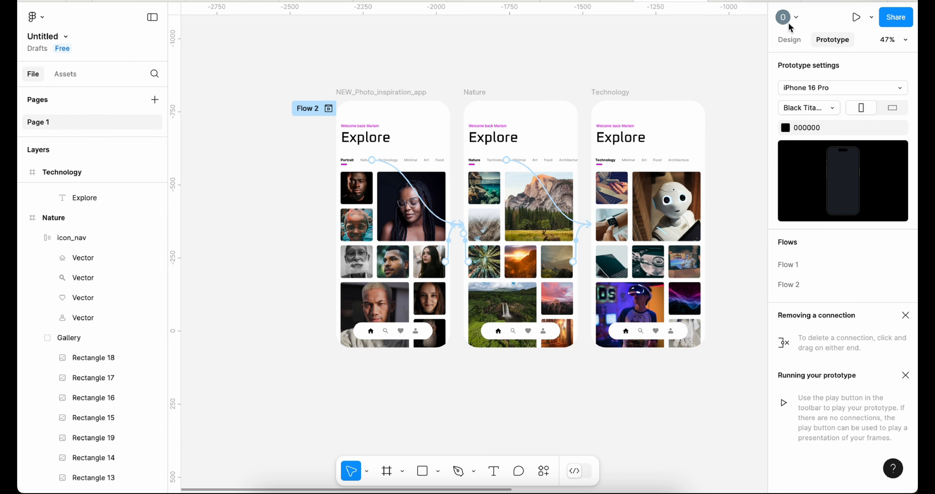
{"action": "left_click", "coordinate": [857, 19]}
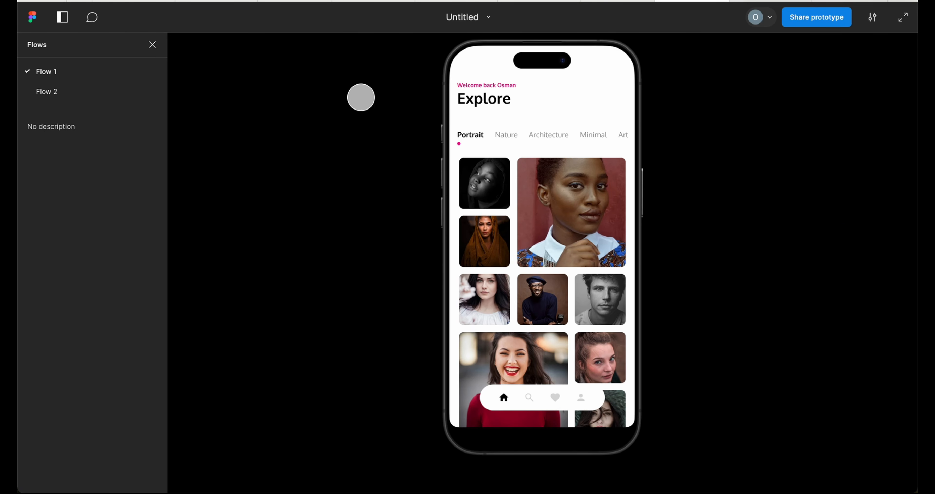
{"action": "left_click", "coordinate": [69, 94]}
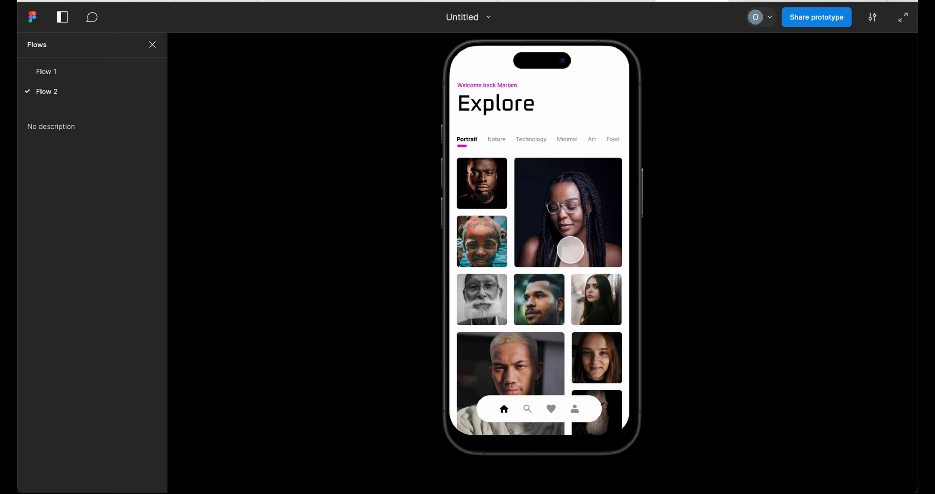